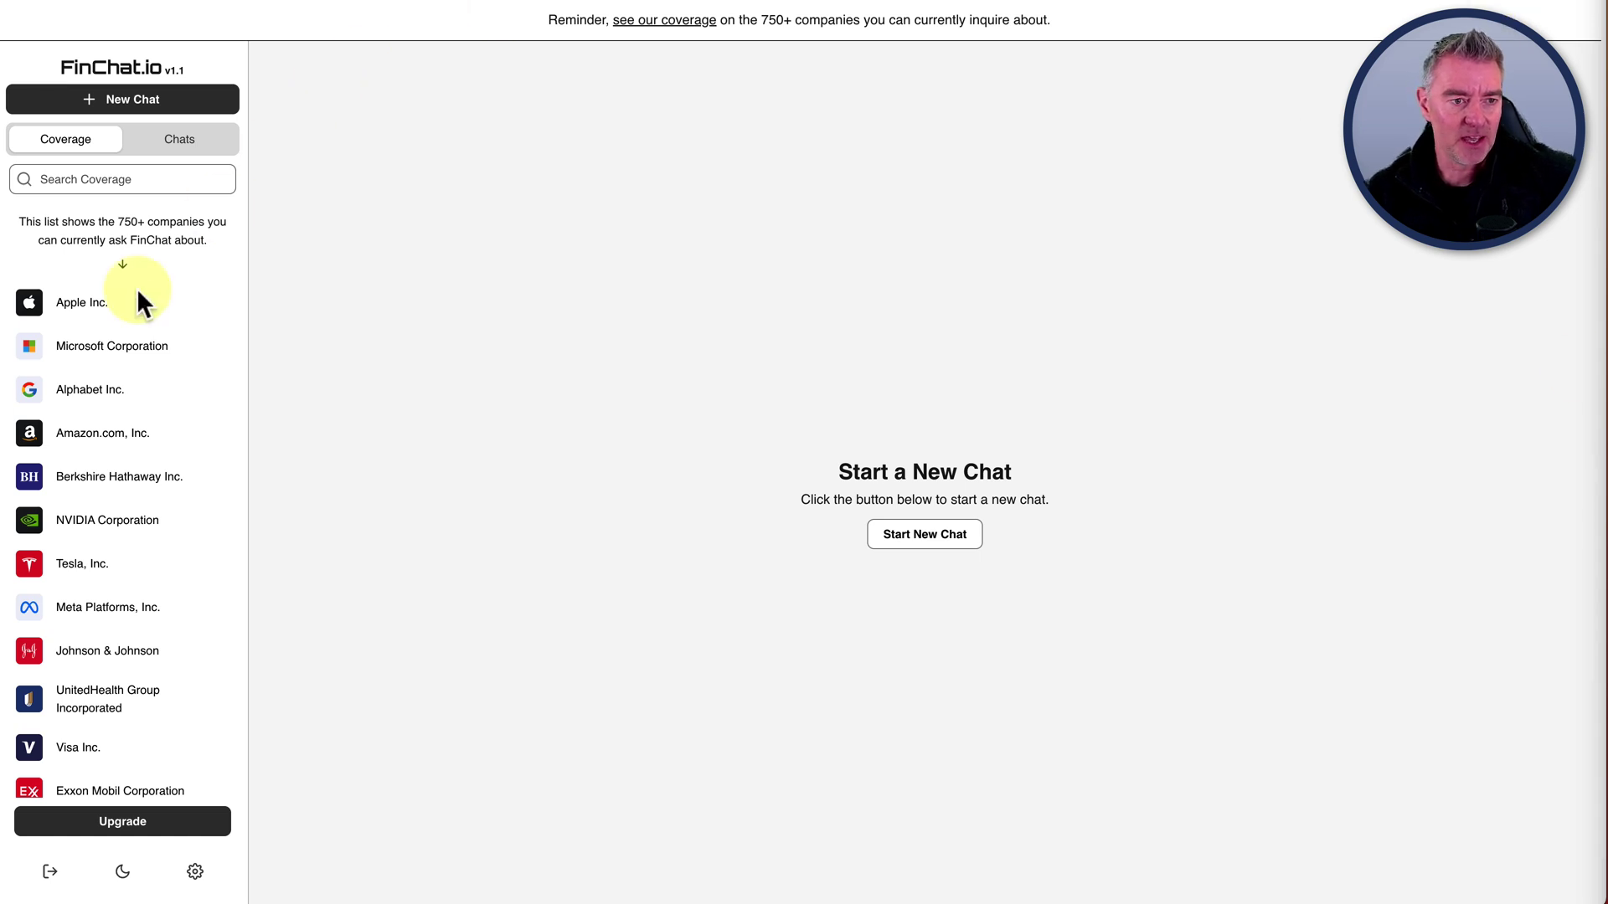
- Browse the coverage list, search it for 'adob', and start a chat on Adobe Inc
{"action": "scroll", "coordinate": [62, 435], "scroll_direction": "down", "scroll_amount": 2}
{"action": "scroll", "coordinate": [65, 444], "scroll_direction": "up", "scroll_amount": 2}
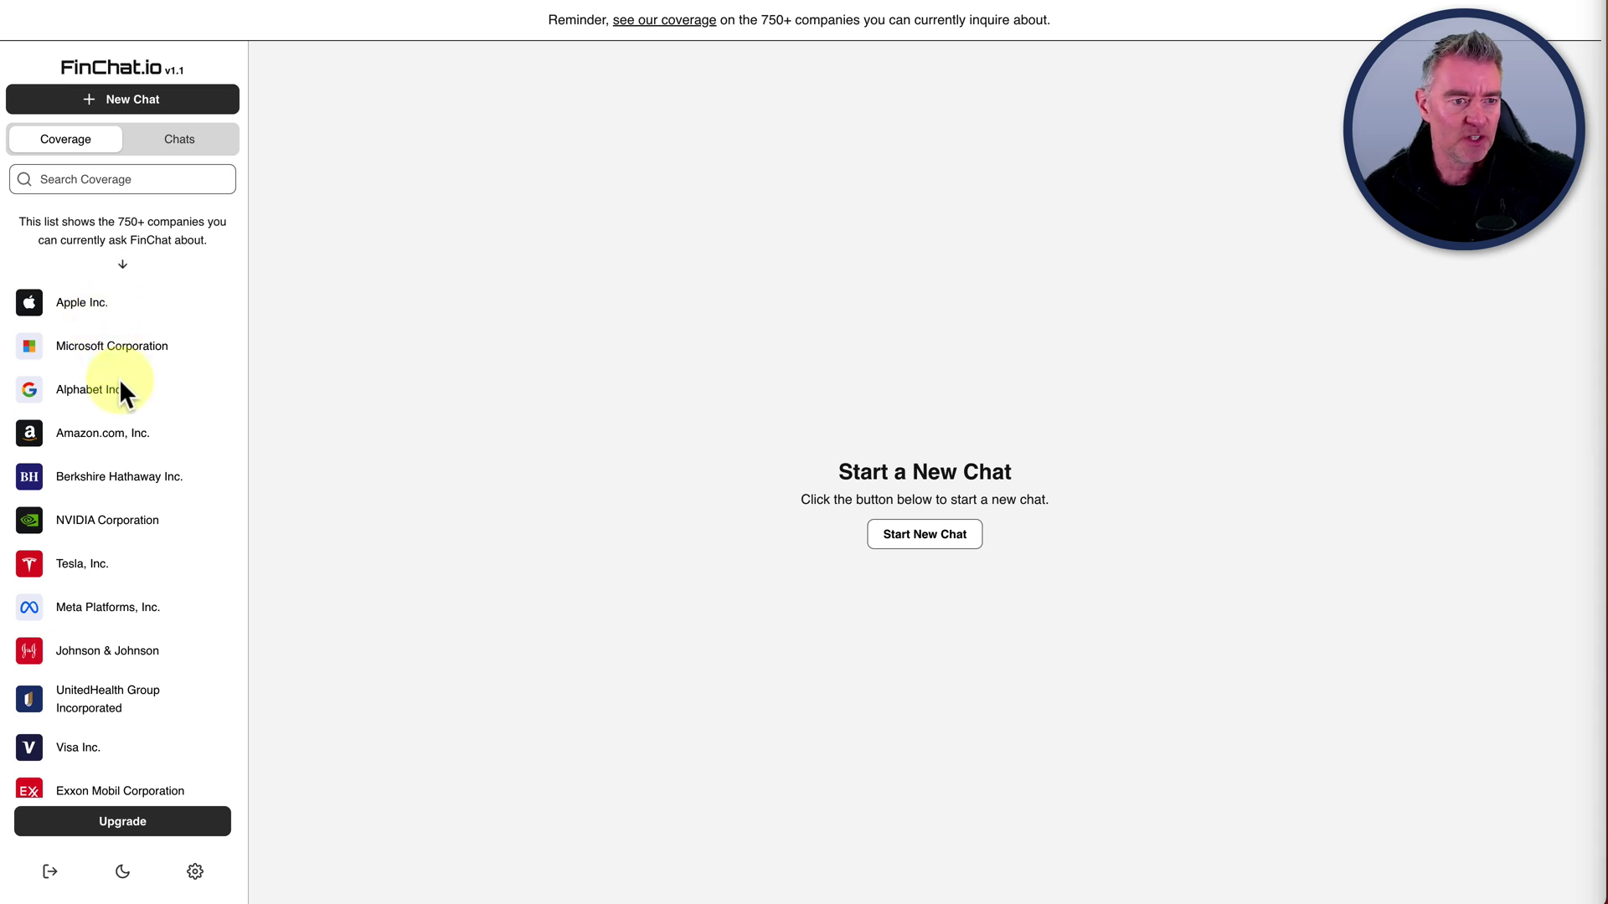
{"action": "scroll", "coordinate": [162, 434], "scroll_direction": "down", "scroll_amount": 3}
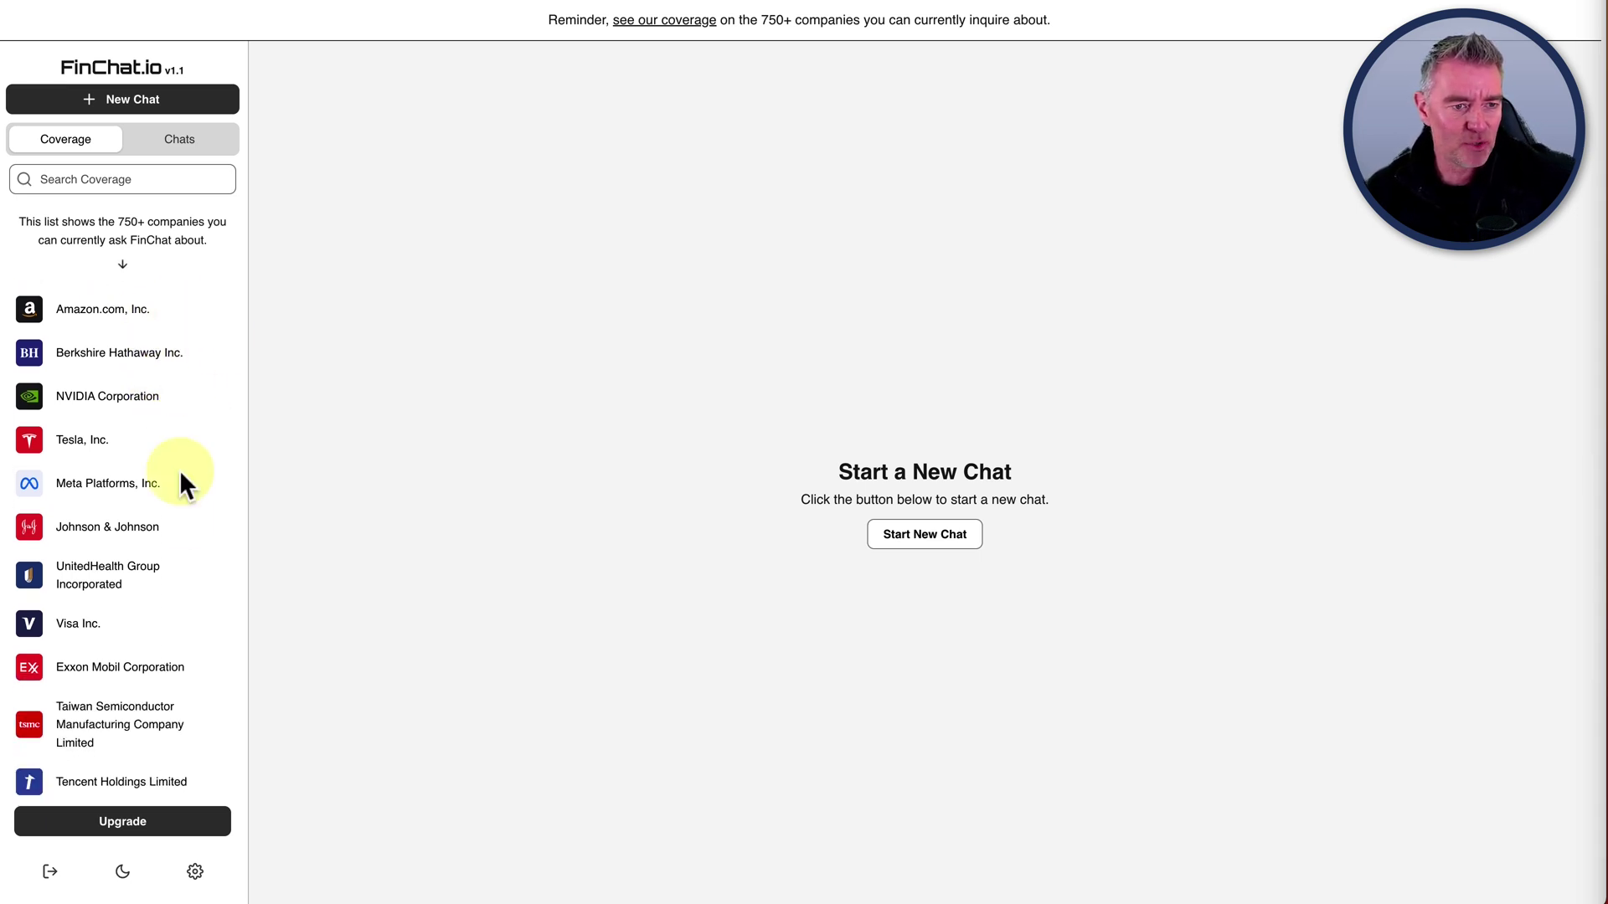
{"action": "scroll", "coordinate": [178, 546], "scroll_direction": "down", "scroll_amount": 2}
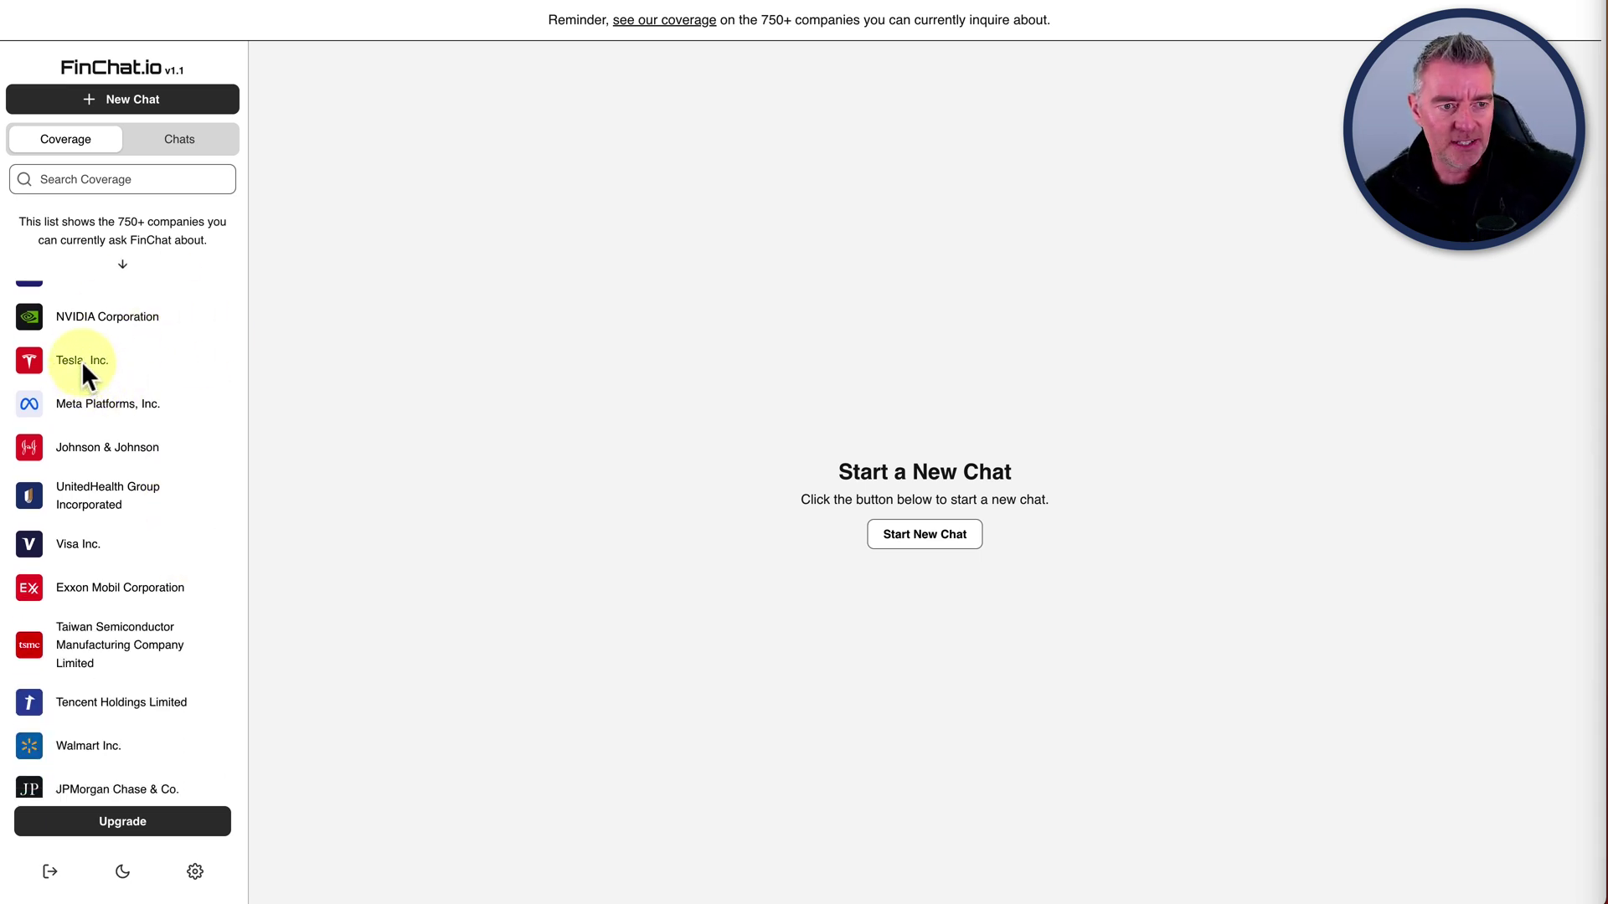
{"action": "scroll", "coordinate": [147, 530], "scroll_direction": "down", "scroll_amount": 5}
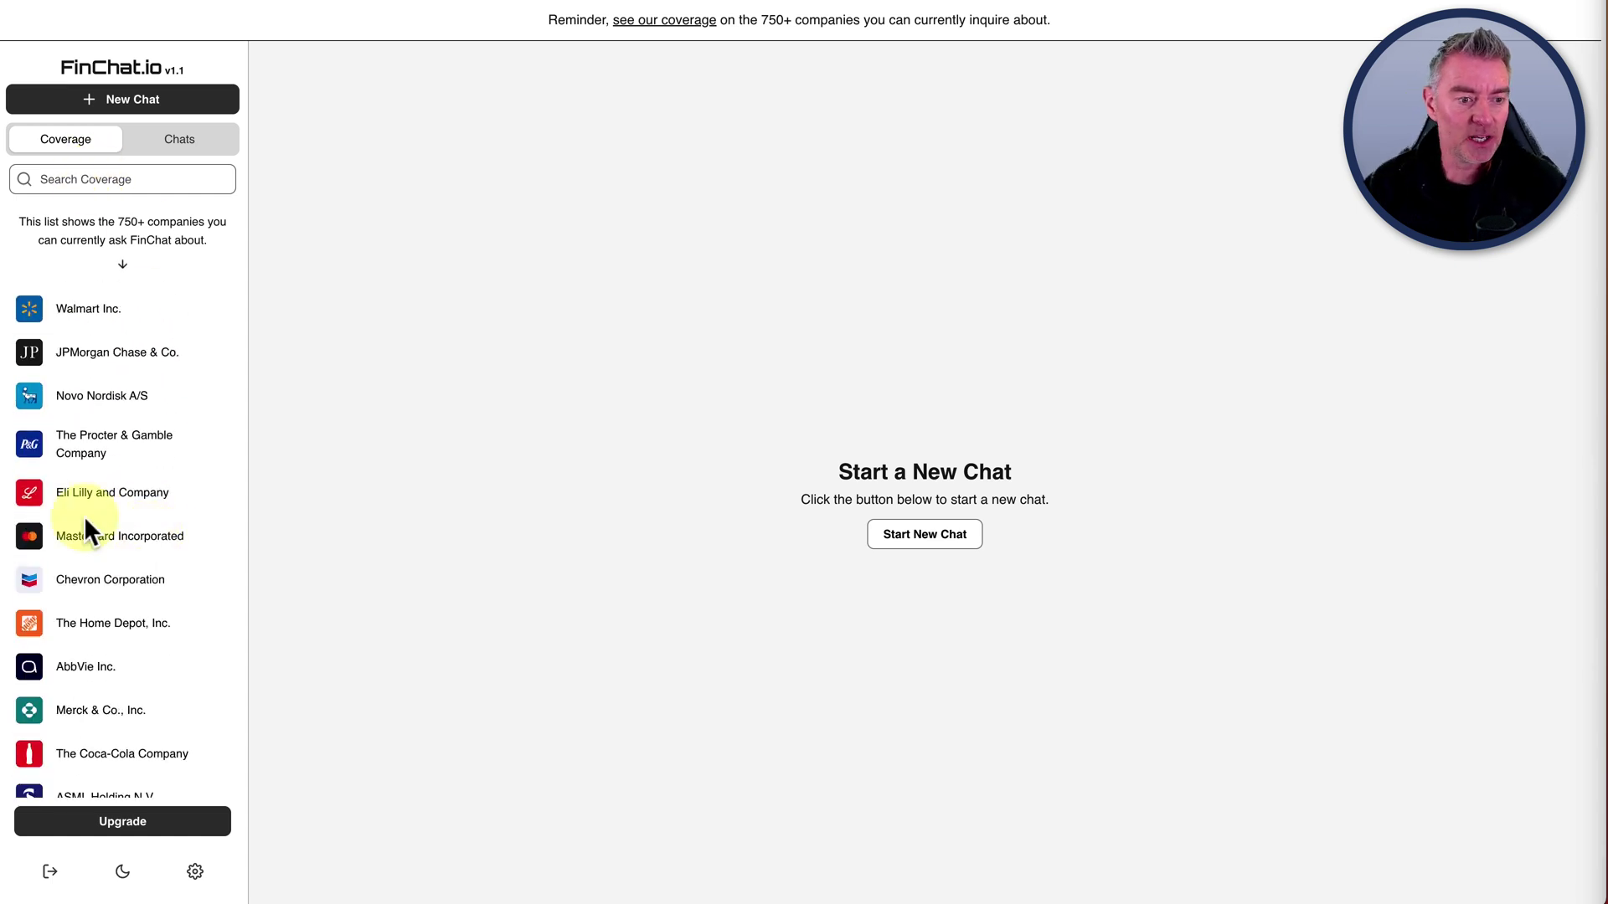
{"action": "scroll", "coordinate": [83, 515], "scroll_direction": "down", "scroll_amount": 8}
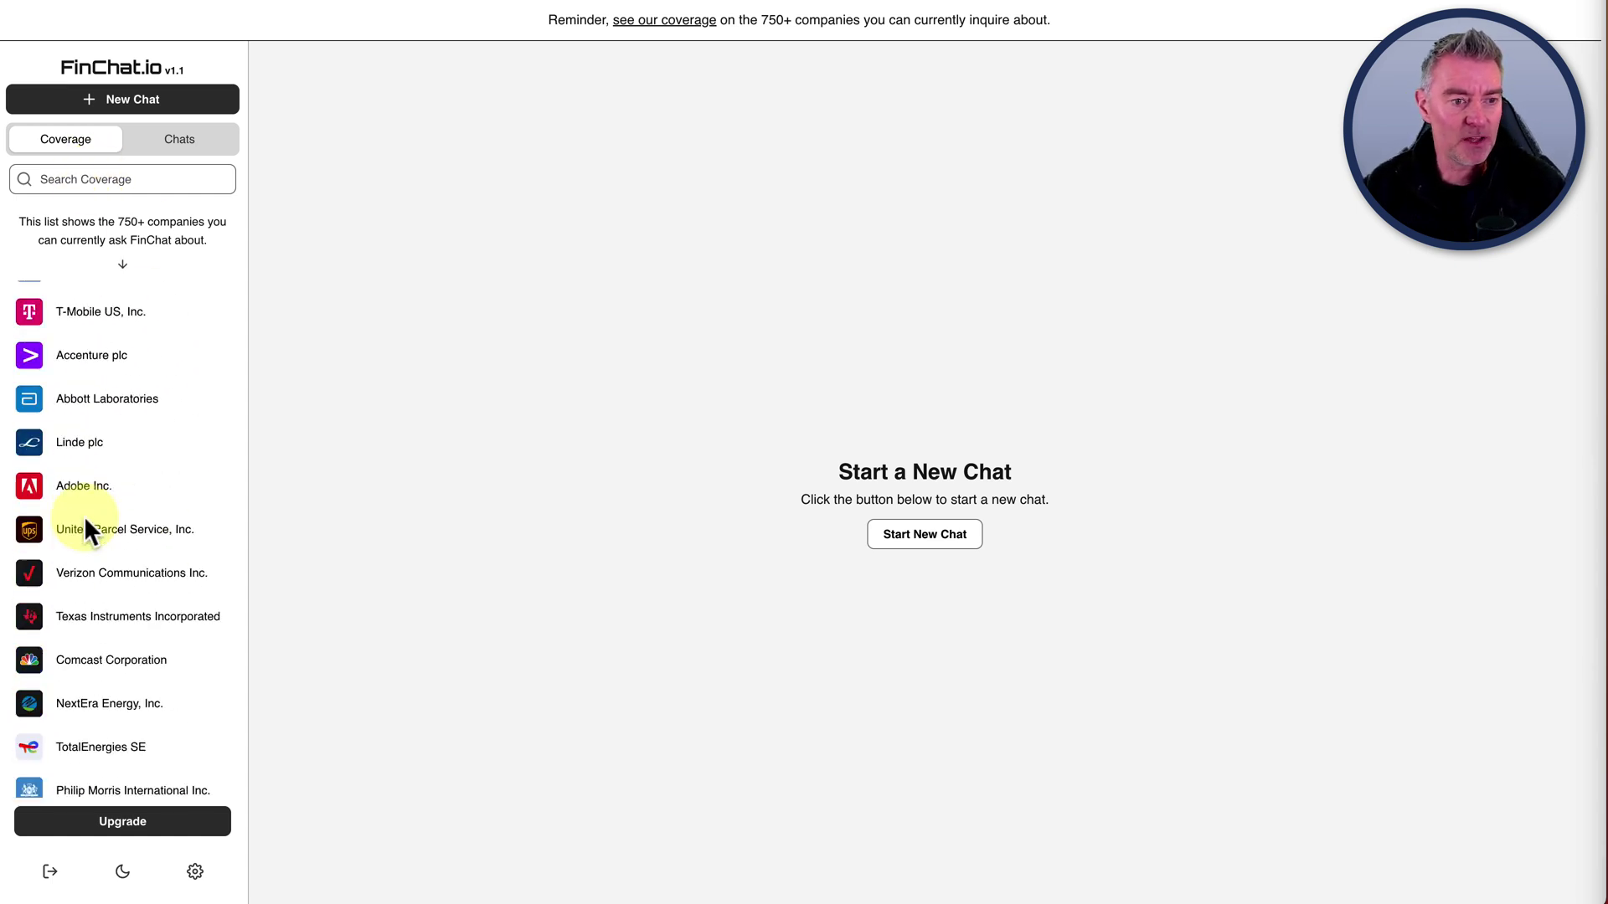
{"action": "left_click", "coordinate": [96, 182]}
{"action": "type", "text": "adob"}
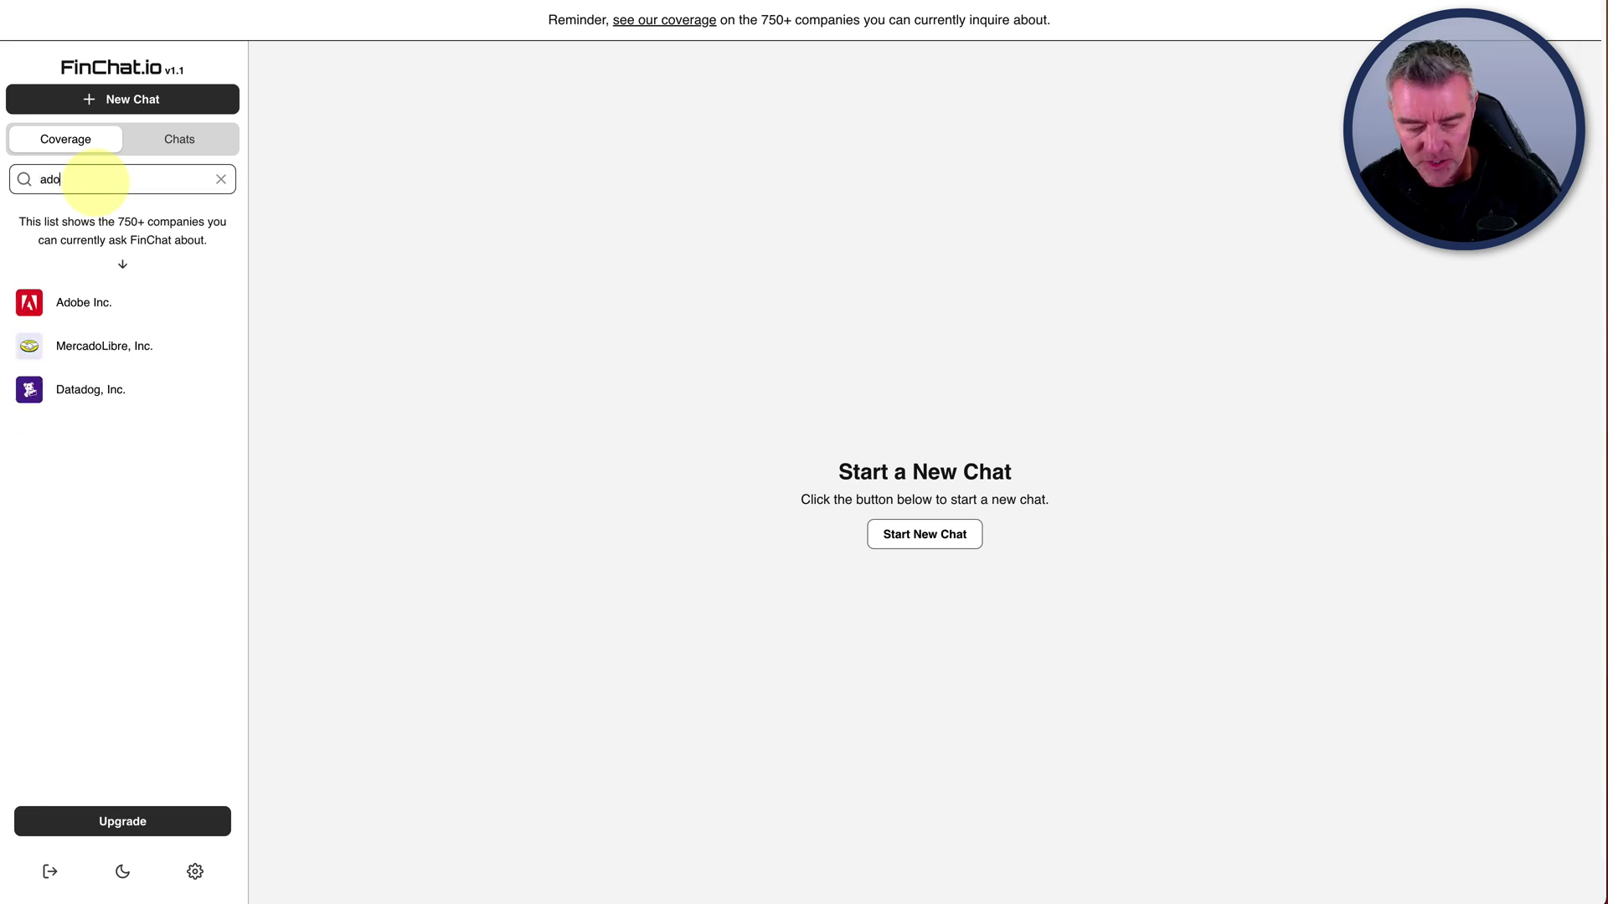
{"action": "left_click", "coordinate": [85, 312]}
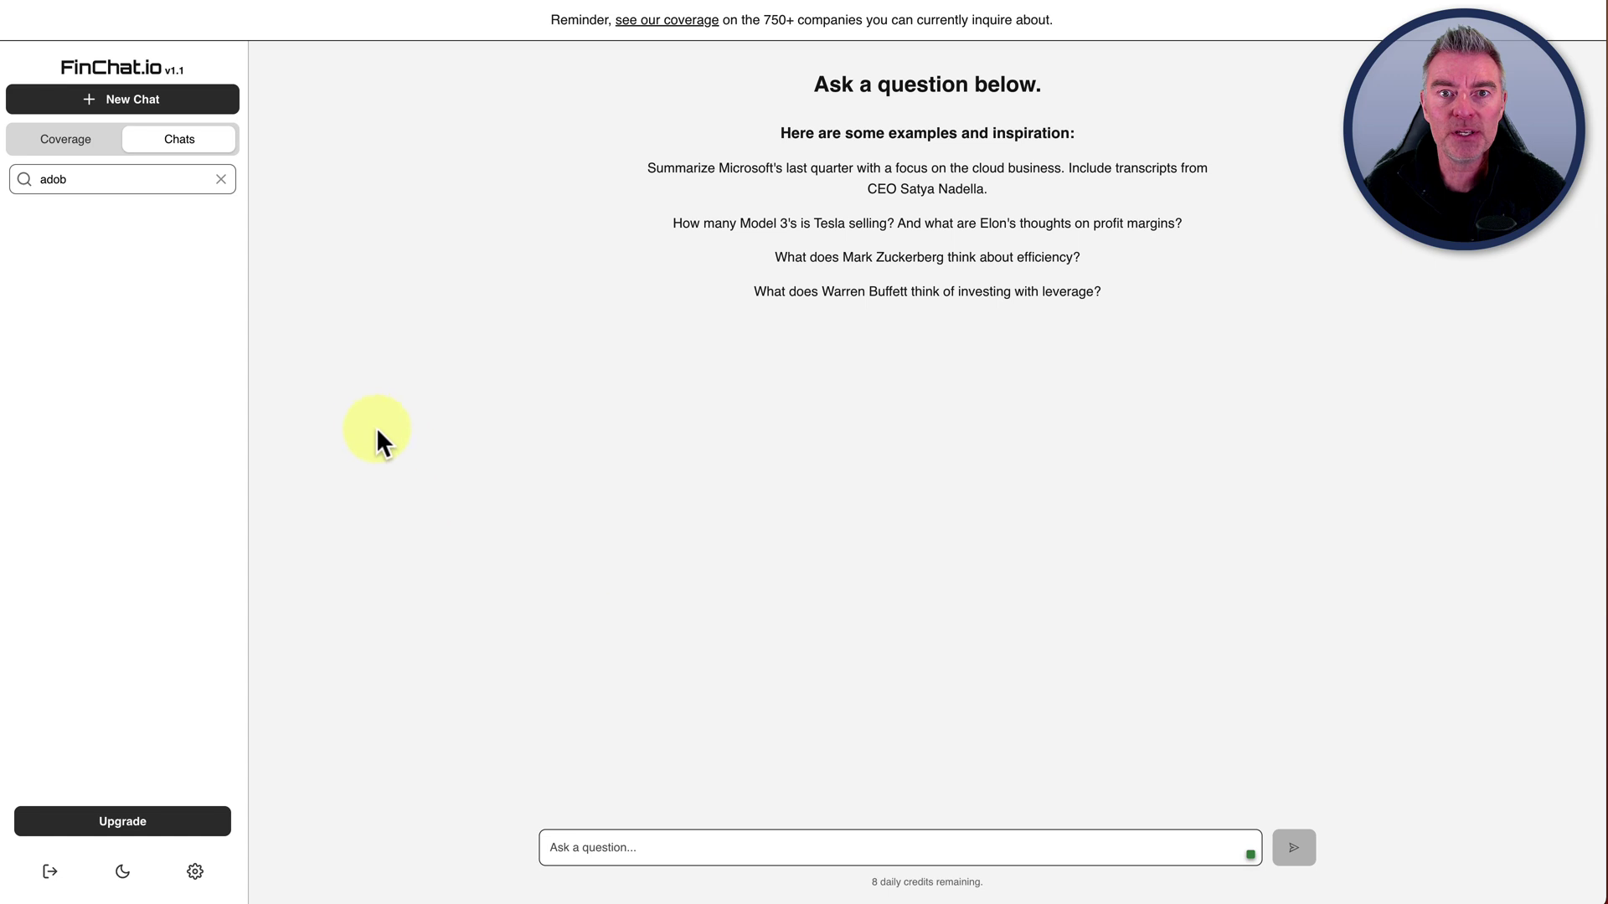
- Clear the 'adob' search, toggle dark theme on and off, and return to Coverage
{"action": "left_click", "coordinate": [222, 179]}
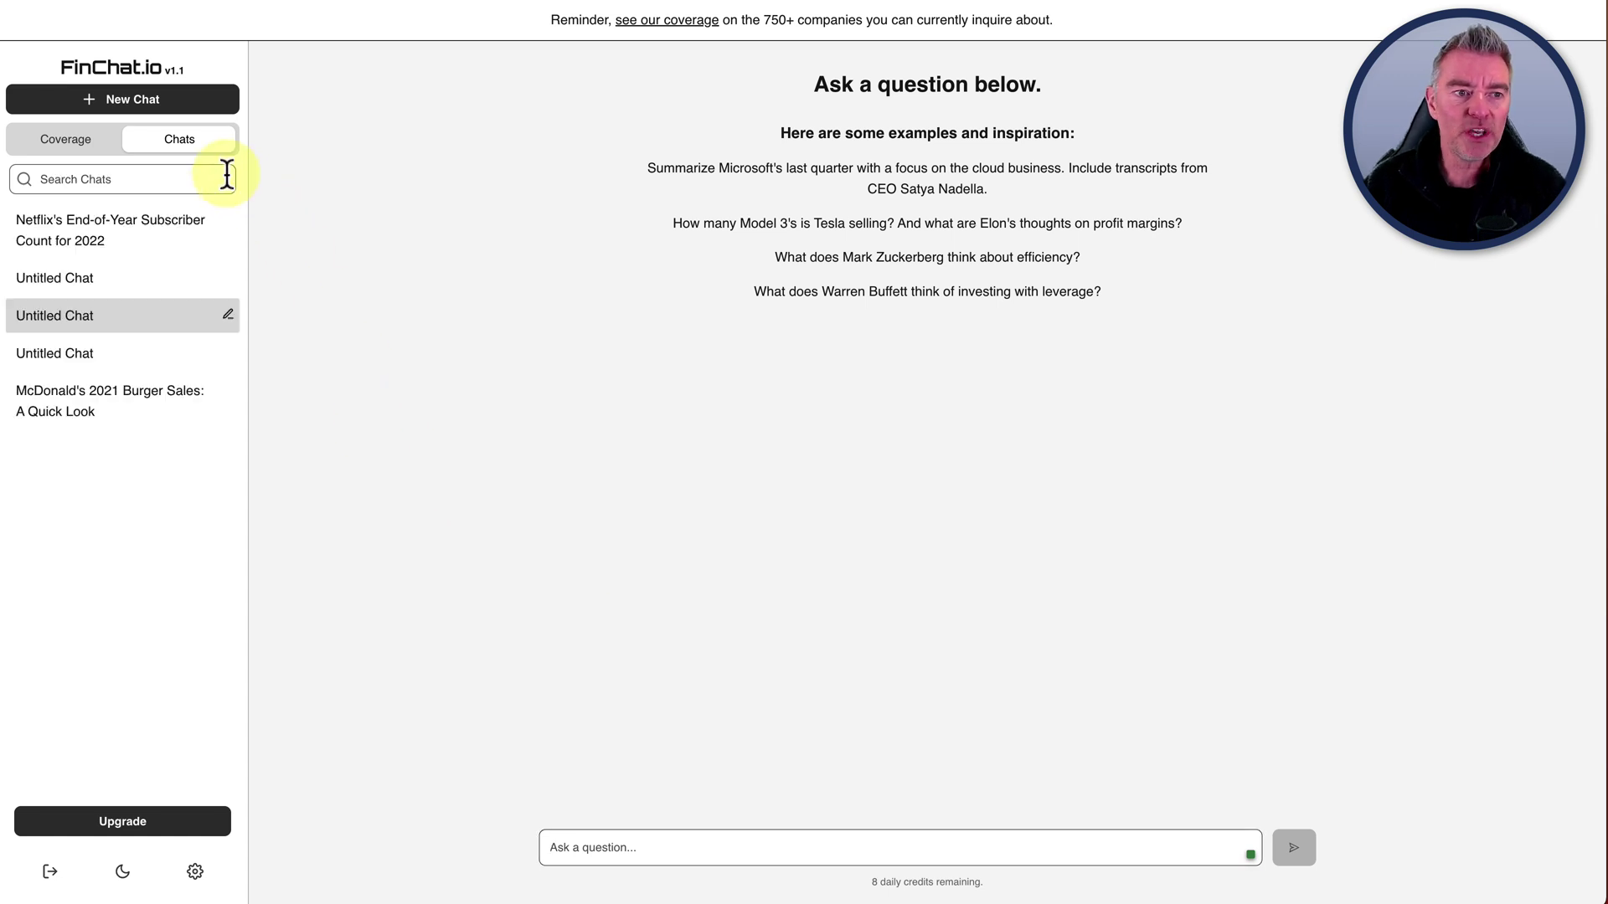
{"action": "left_click", "coordinate": [90, 141]}
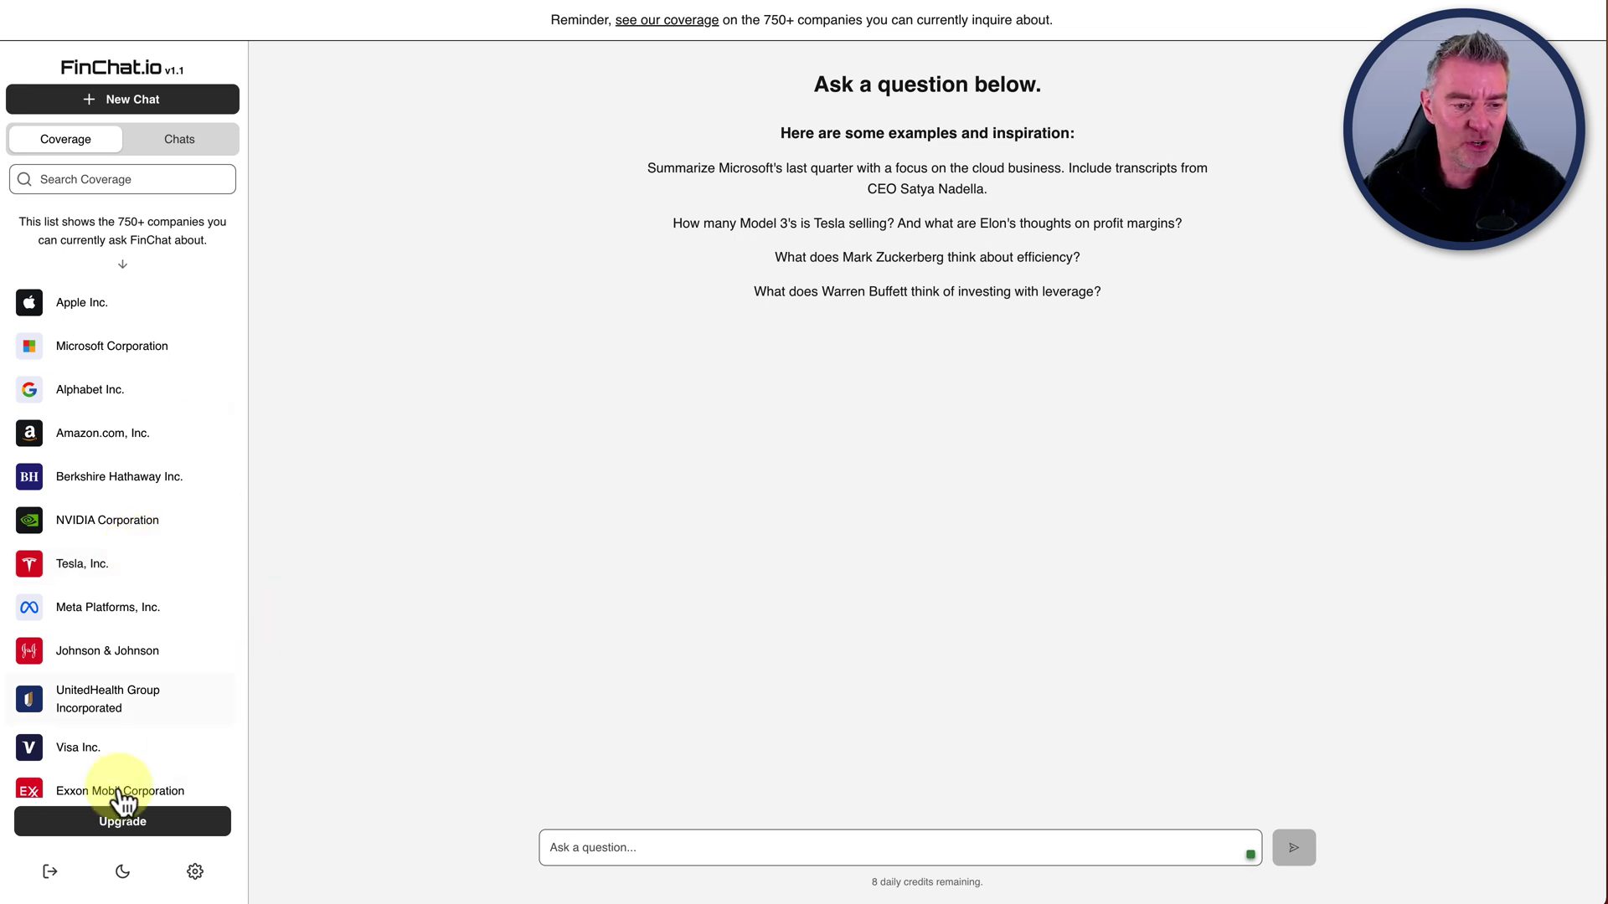
{"action": "left_click", "coordinate": [123, 871]}
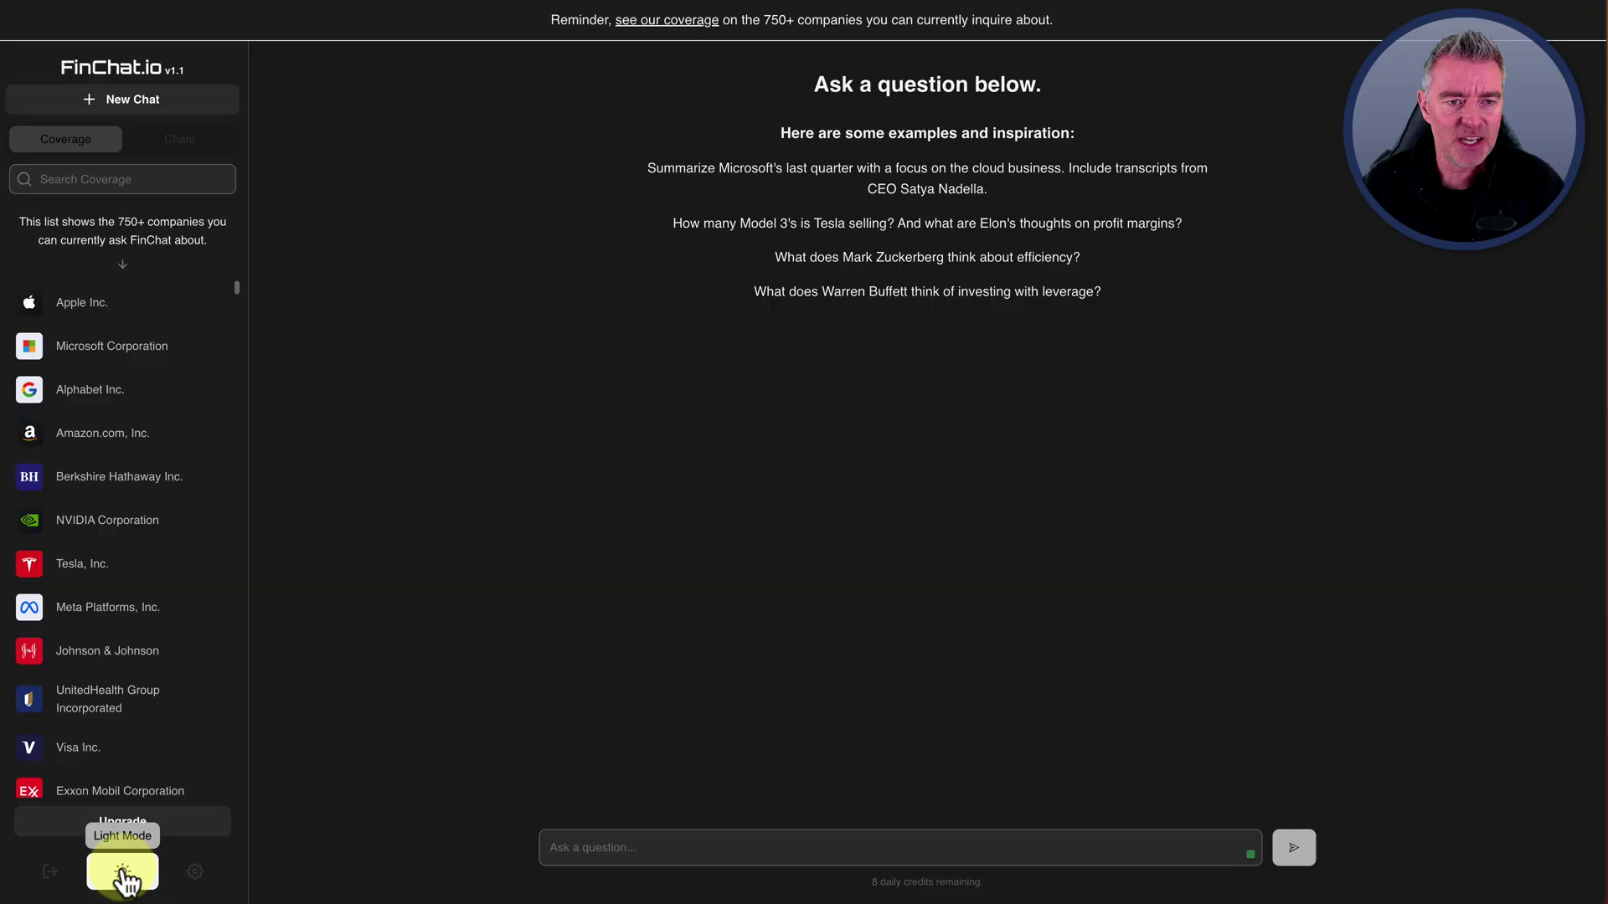
{"action": "left_click", "coordinate": [122, 872]}
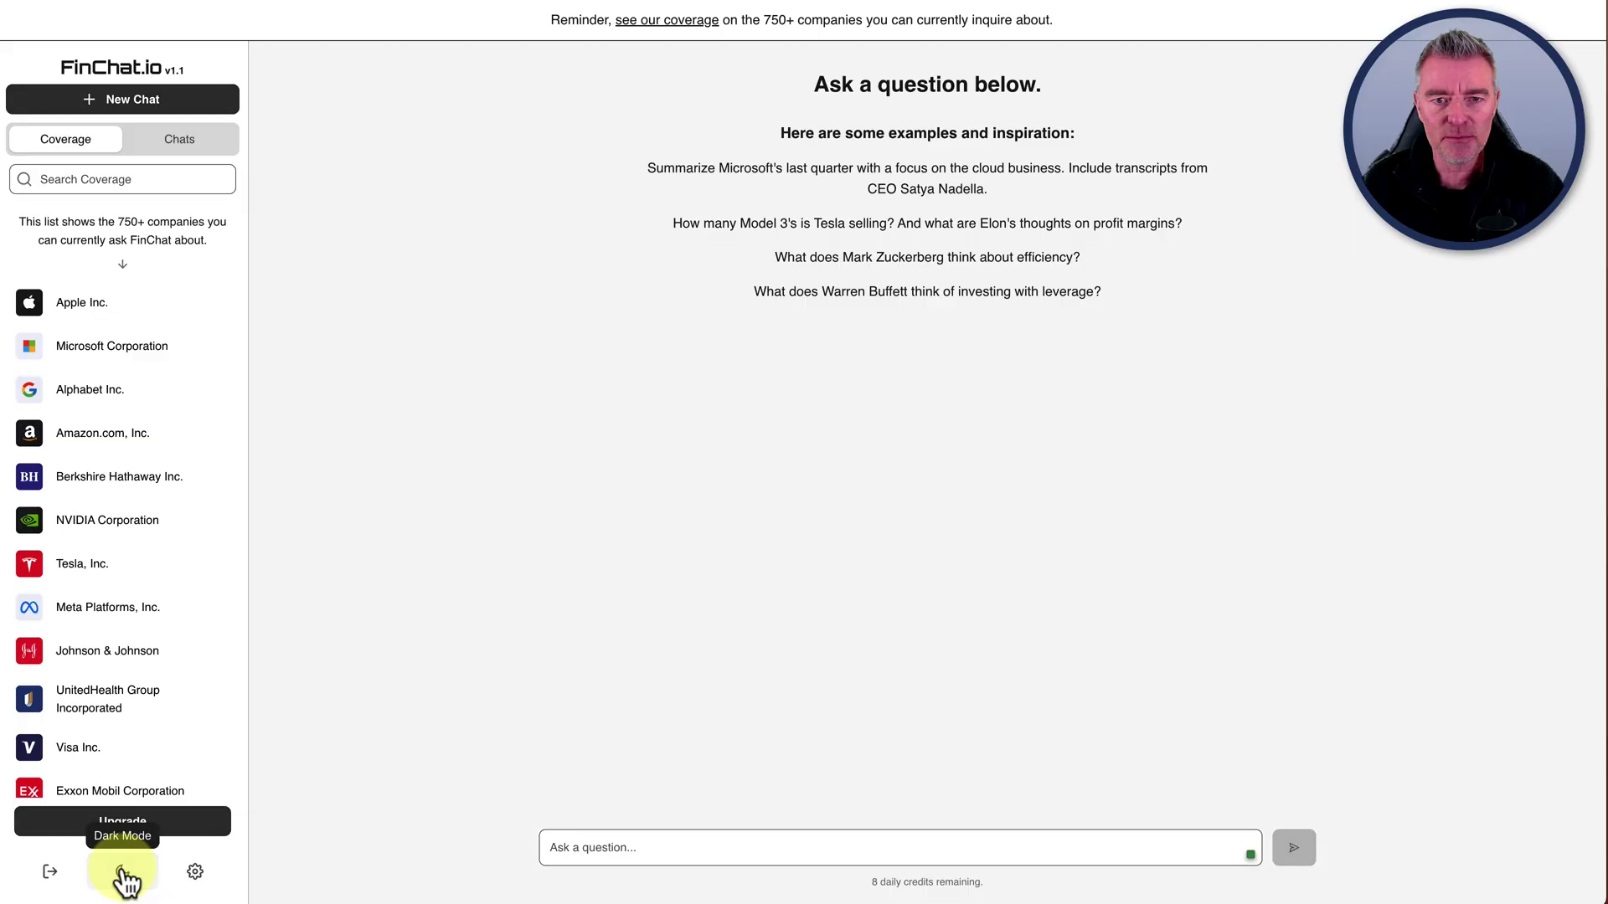
{"action": "left_click", "coordinate": [177, 141]}
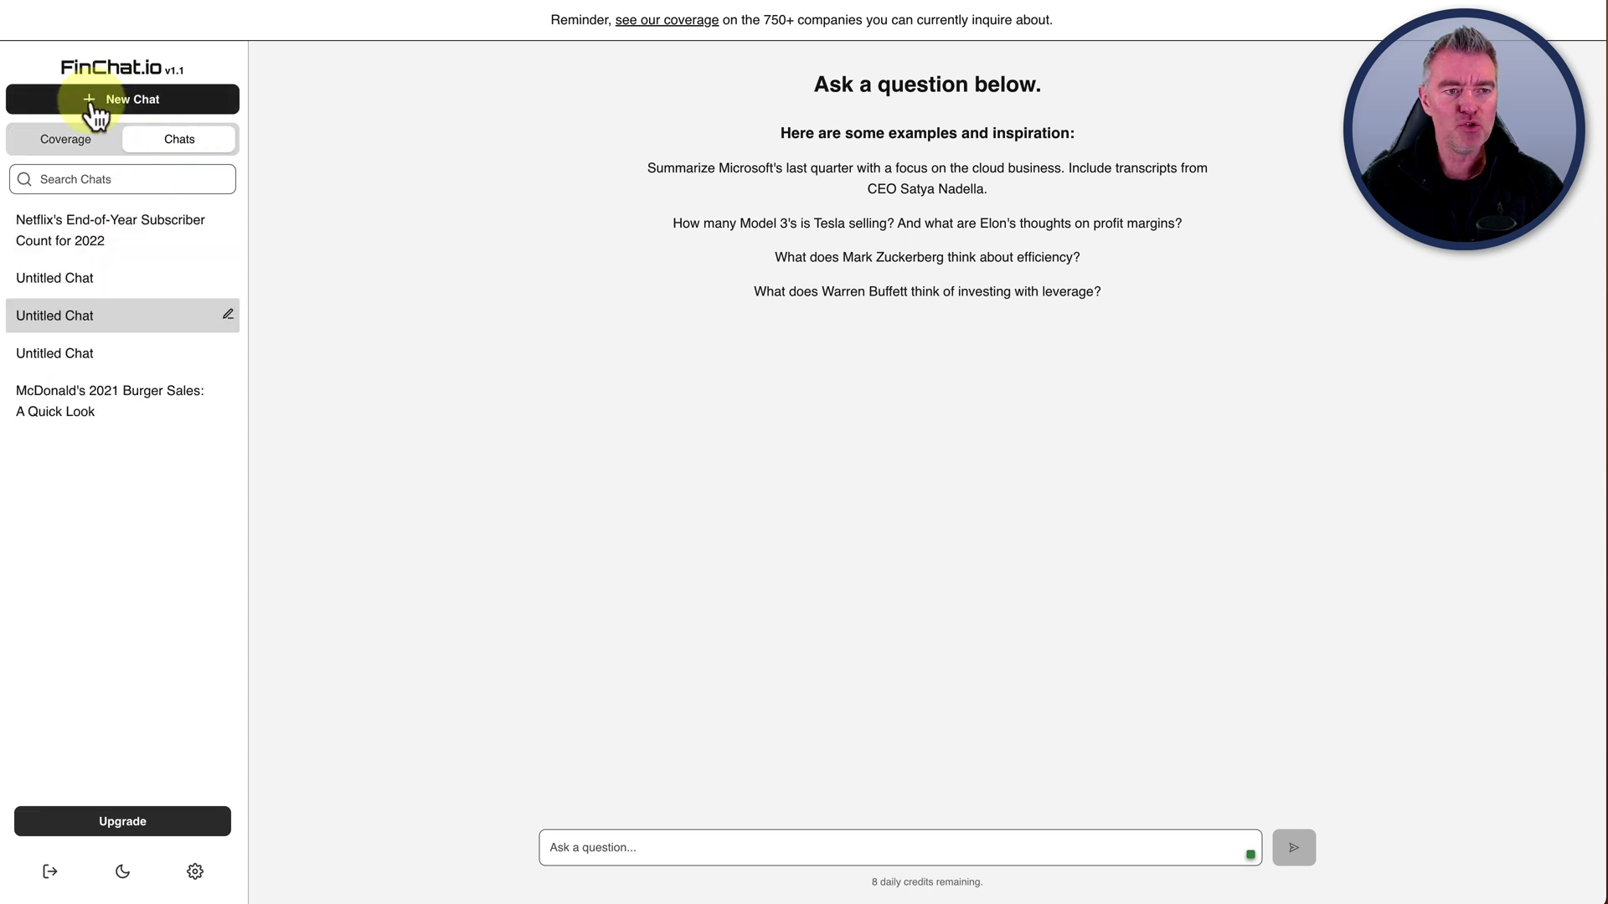
{"action": "left_click", "coordinate": [69, 141]}
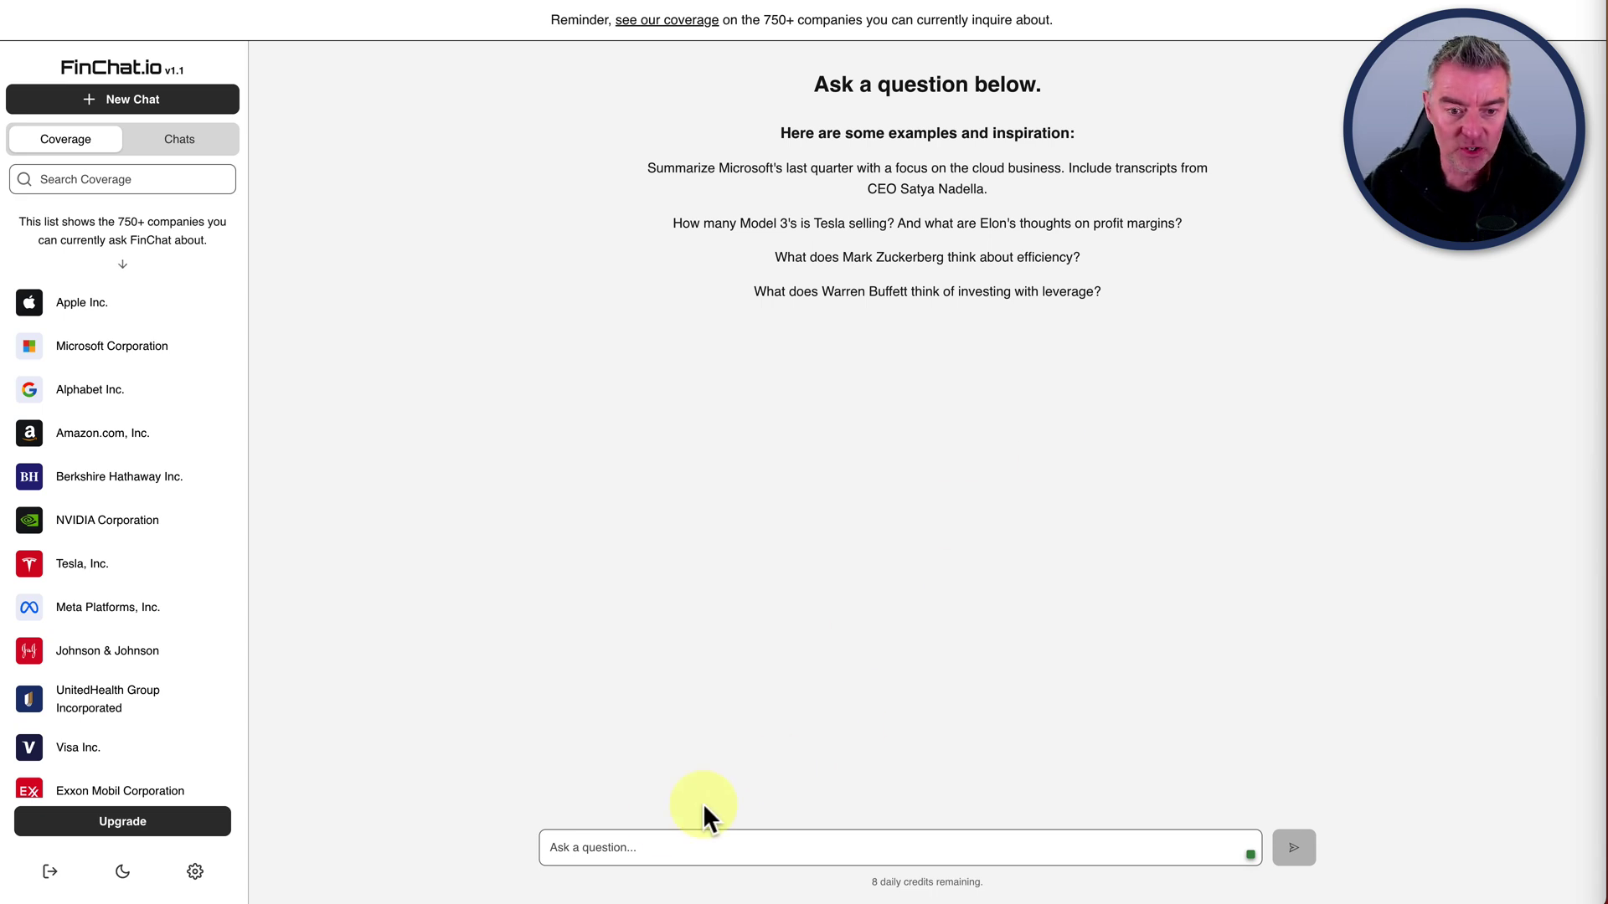
- Write 'how many cars did Tesla sell in 2021' in the question box, trimming the extra words
{"action": "left_click", "coordinate": [614, 848]}
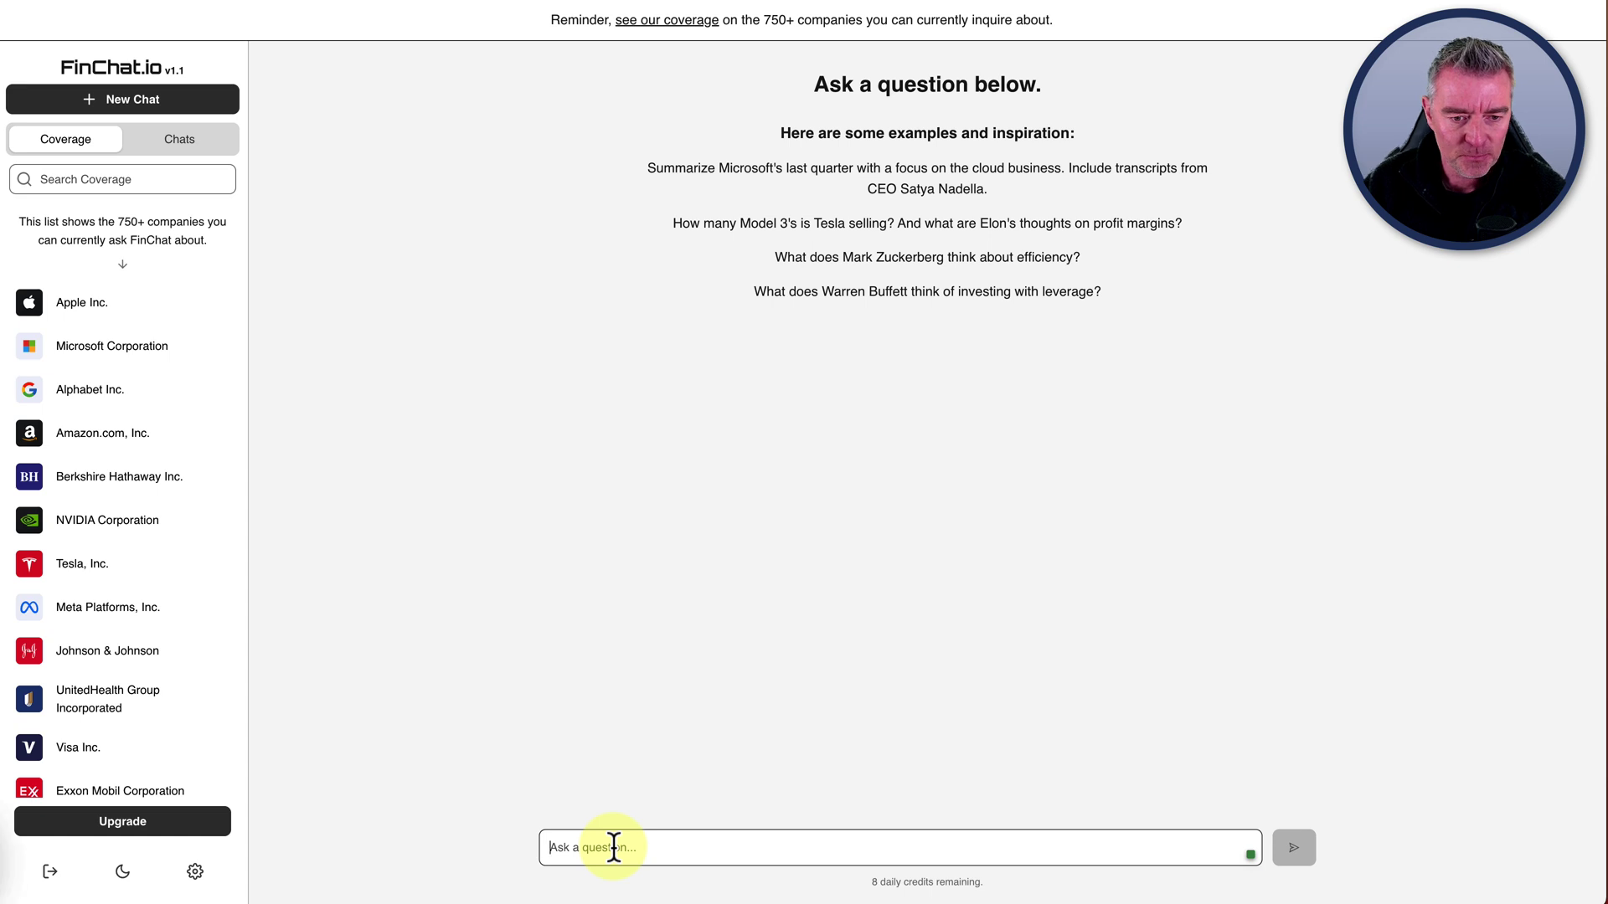
{"action": "type", "text": "how many"}
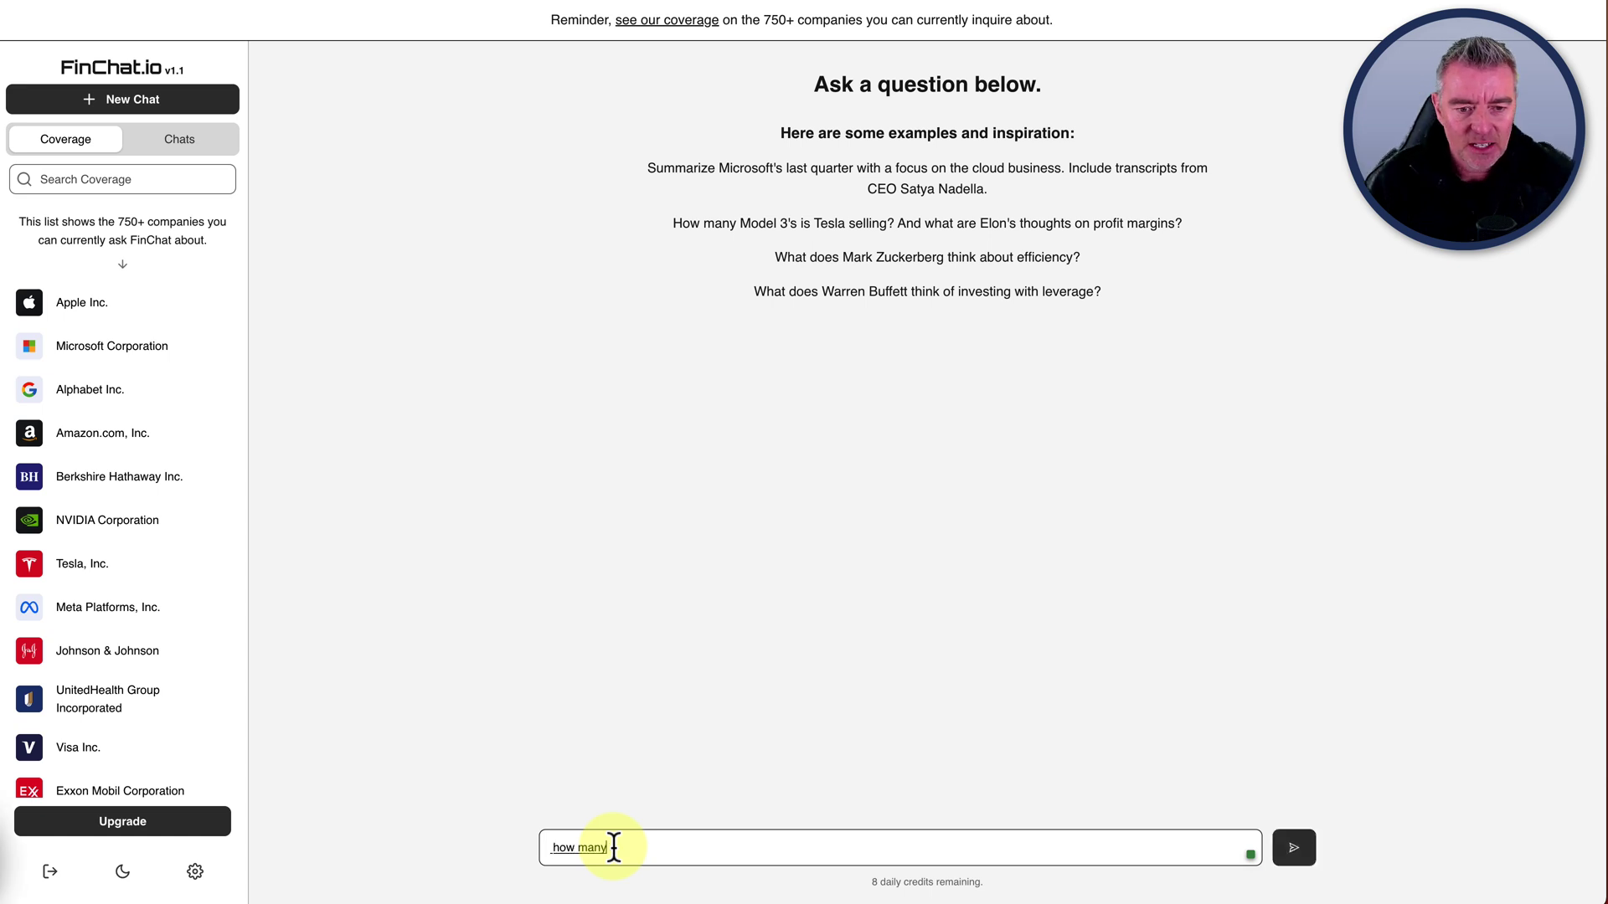
{"action": "type", "text": "?cars did"}
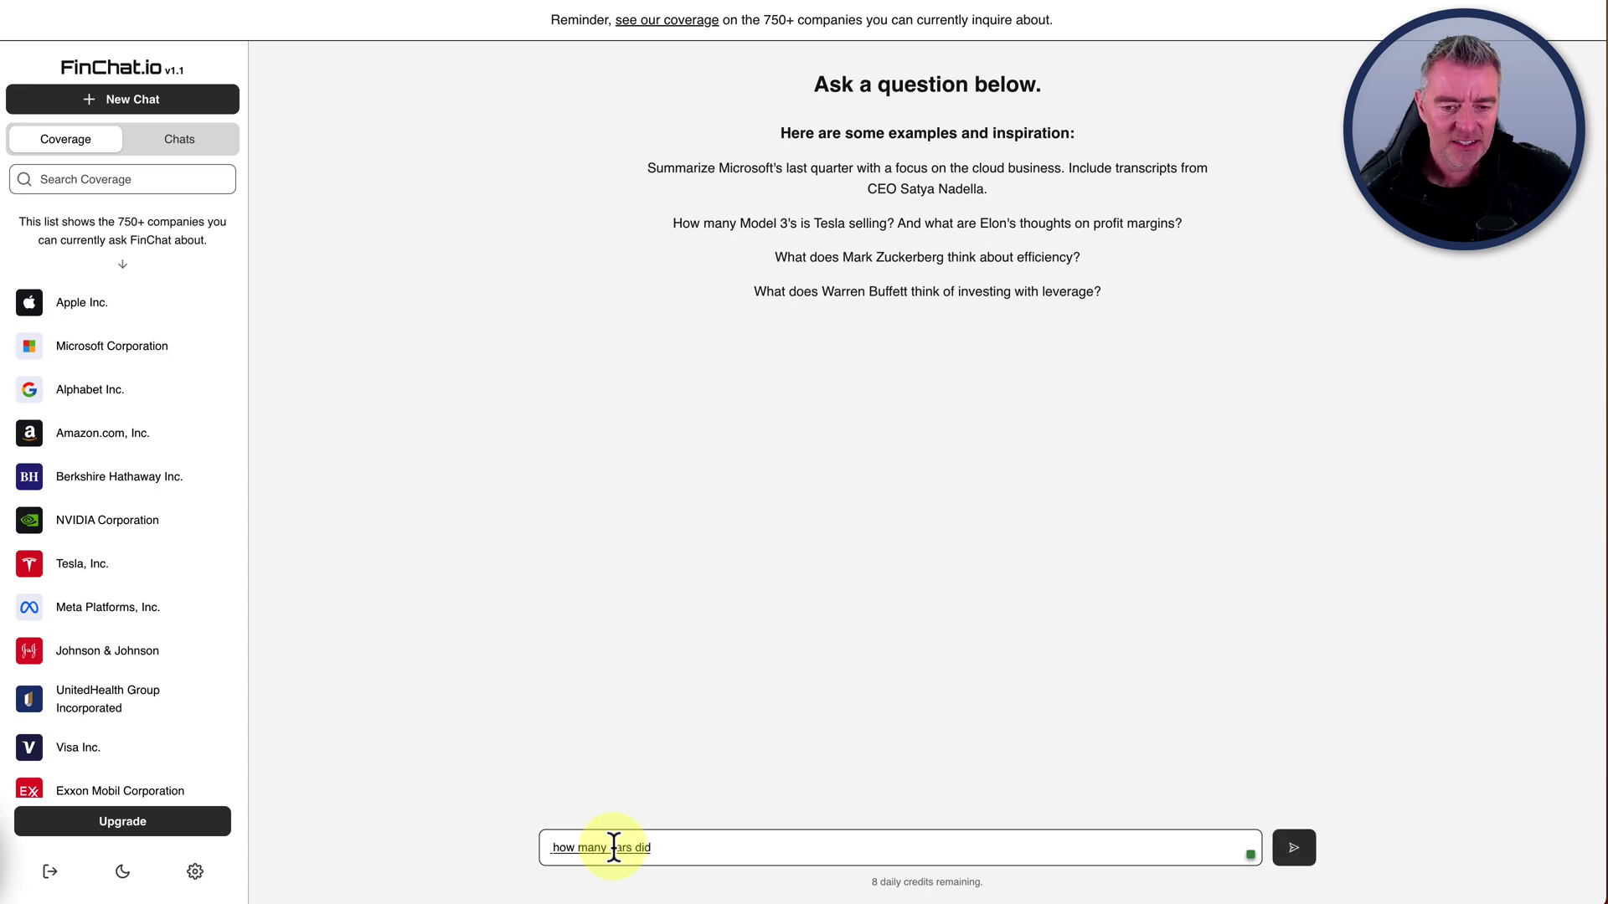
{"action": "type", "text": " Tesla sell in 20"}
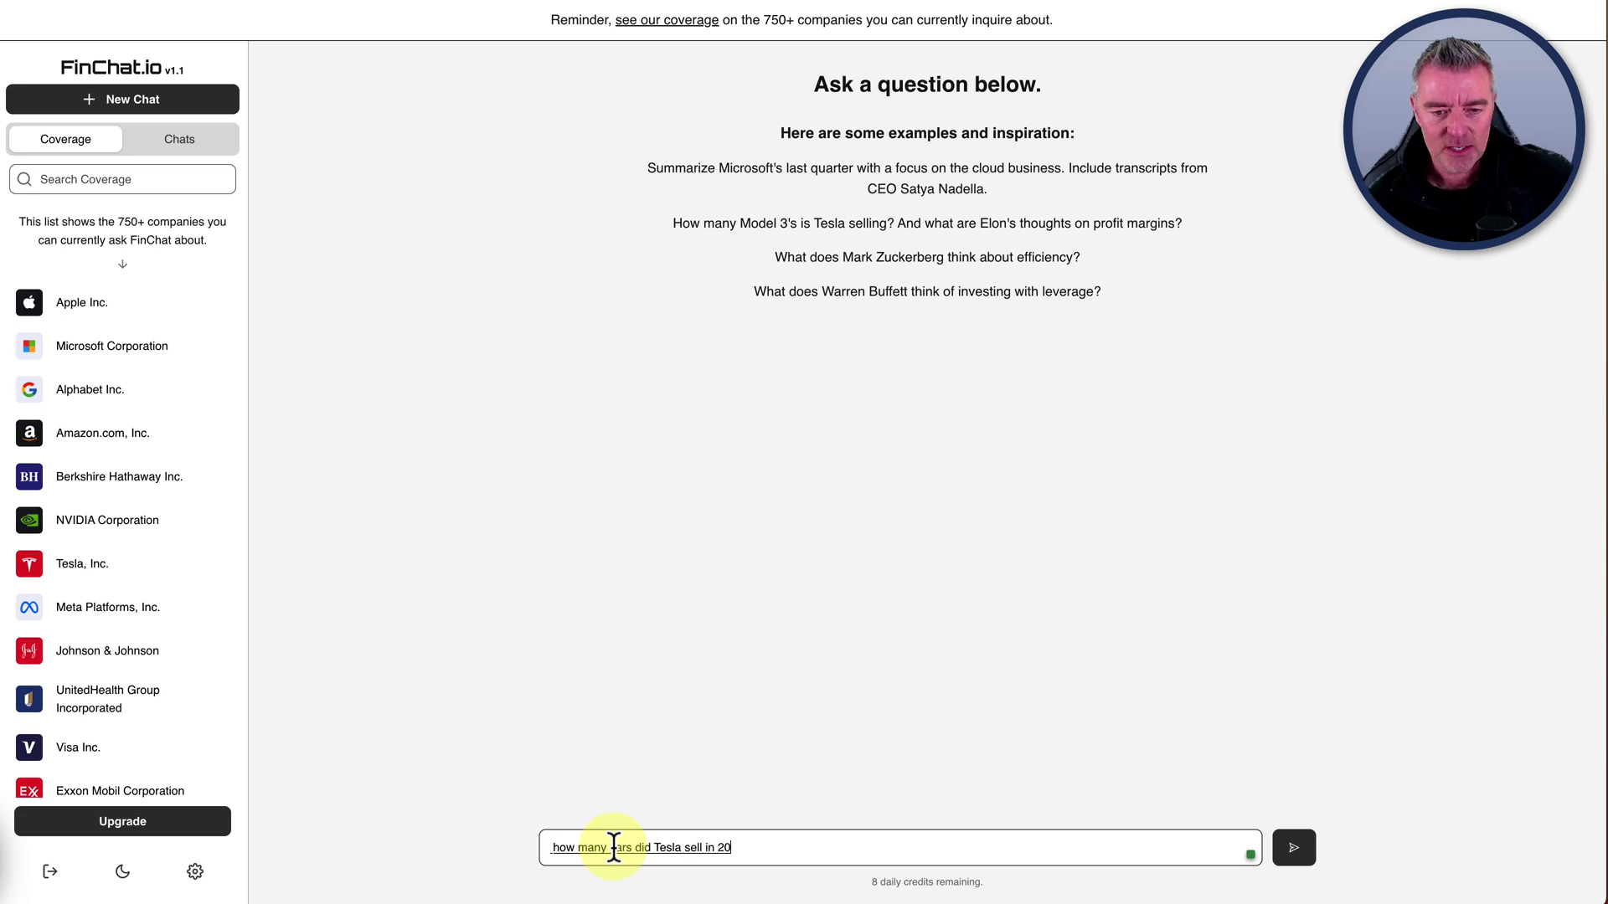
{"action": "type", "text": "20"}
{"action": "type", "text": "?"}
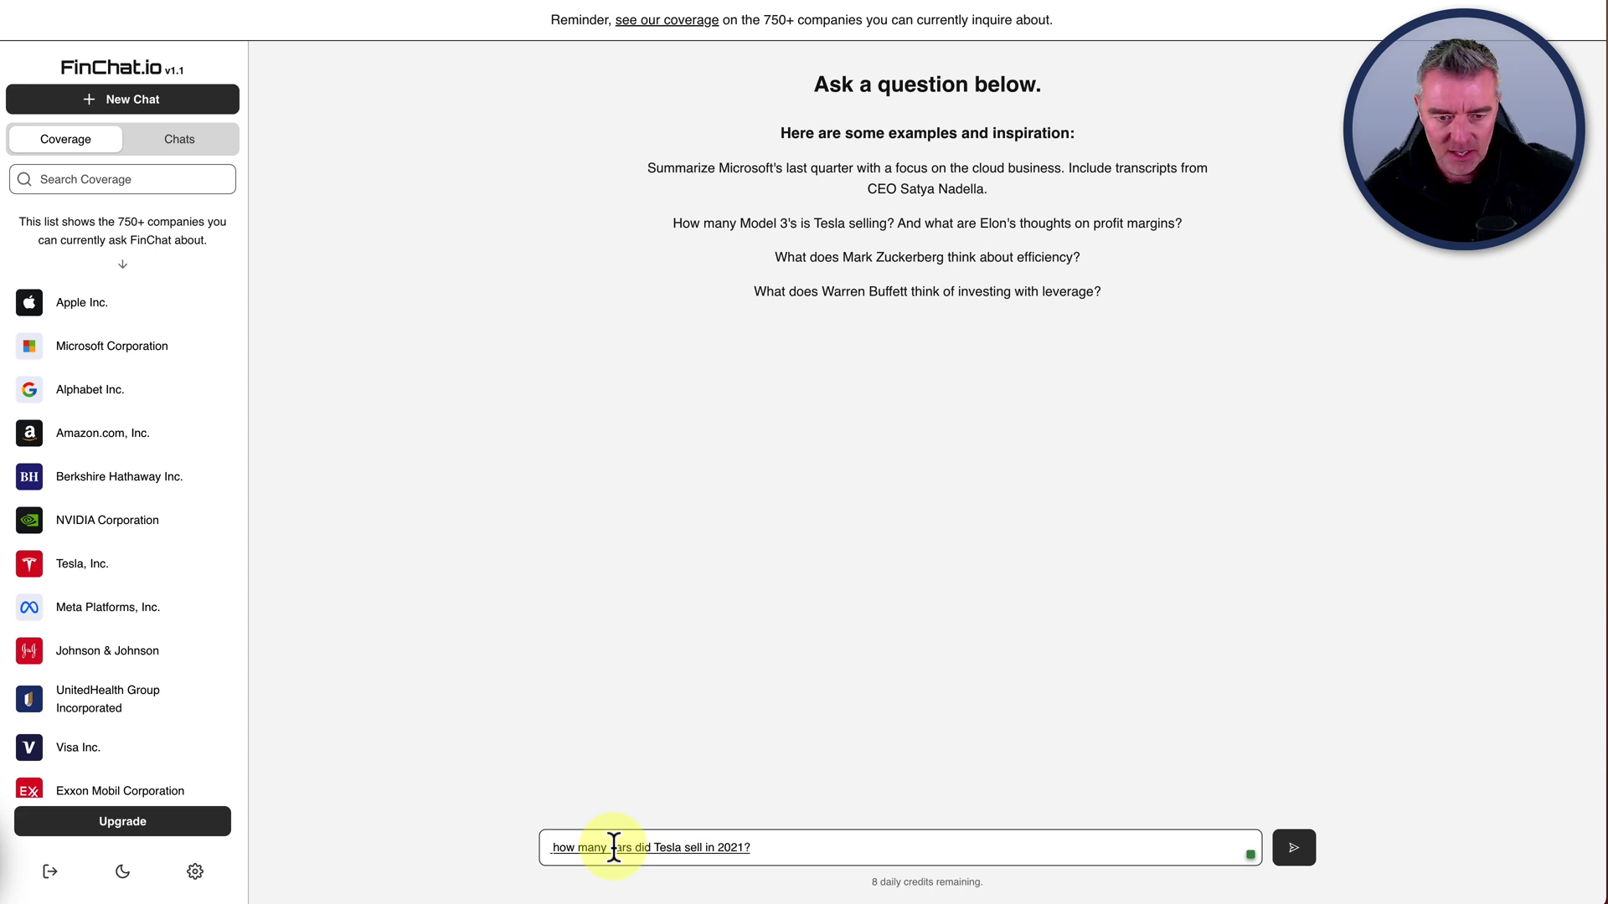
{"action": "key", "text": "BackSpace"}
{"action": "type", "text": " there we go and then"}
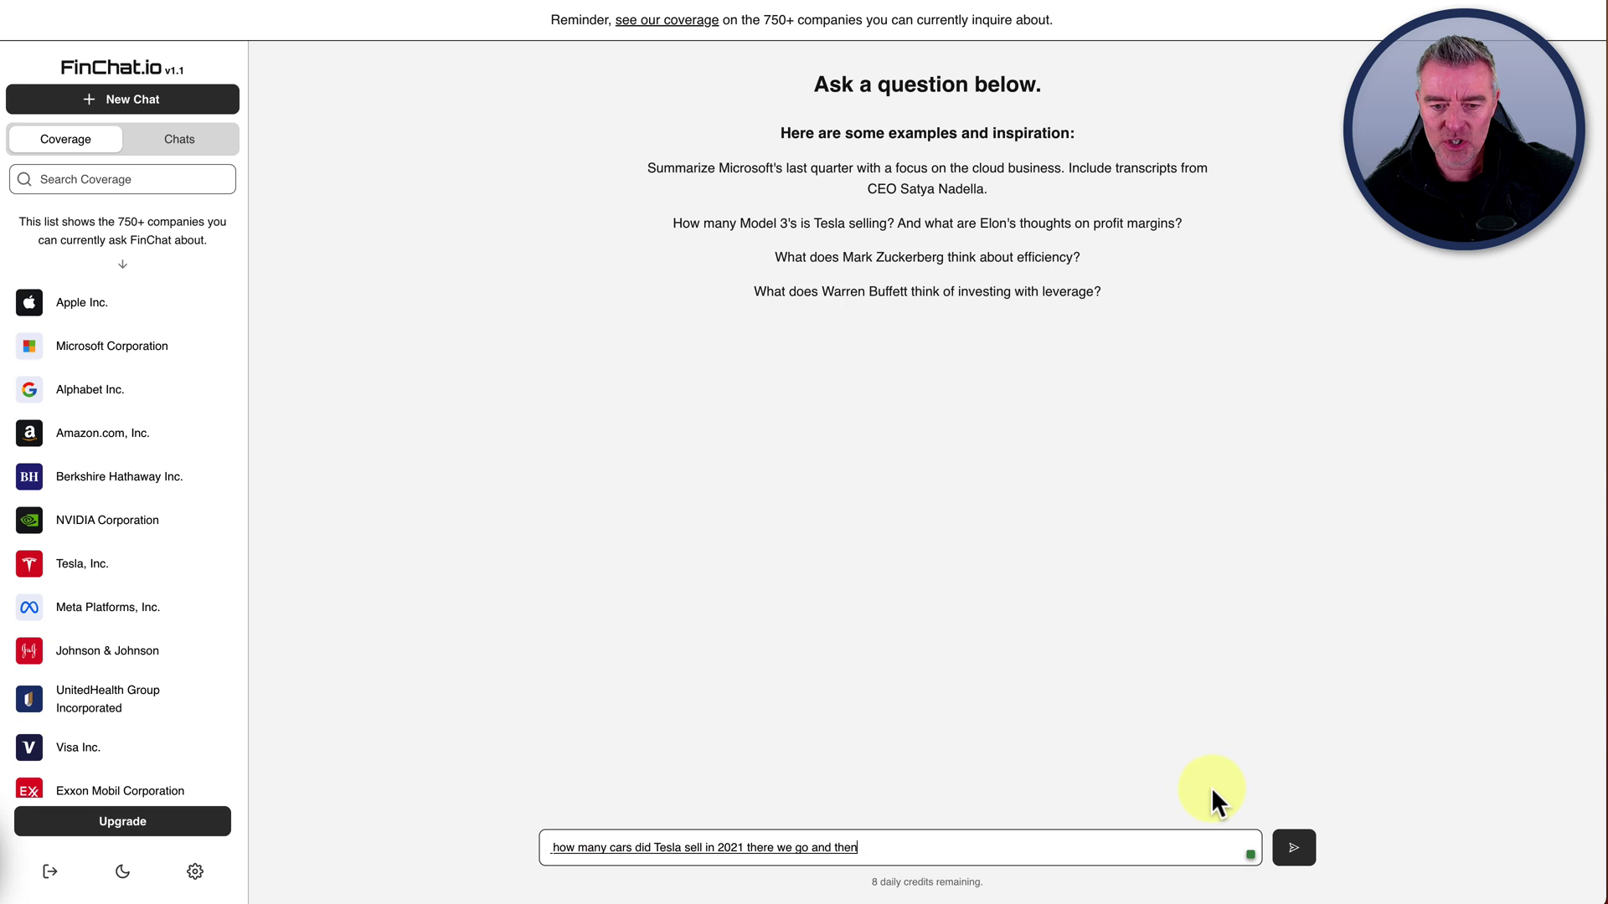
{"action": "key", "text": "BackSpace"}
{"action": "key", "text": "BackSpace"}
{"action": "key", "text": "BackSpace"}
{"action": "key", "text": "BackSpace"}
{"action": "key", "text": "BackSpace"}
{"action": "key", "text": "BackSpace"}
{"action": "key", "text": "BackSpace"}
{"action": "key", "text": "BackSpace"}
{"action": "key", "text": "BackSpace"}
{"action": "key", "text": "BackSpace"}
{"action": "key", "text": "BackSpace"}
{"action": "key", "text": "BackSpace"}
{"action": "key", "text": "BackSpace"}
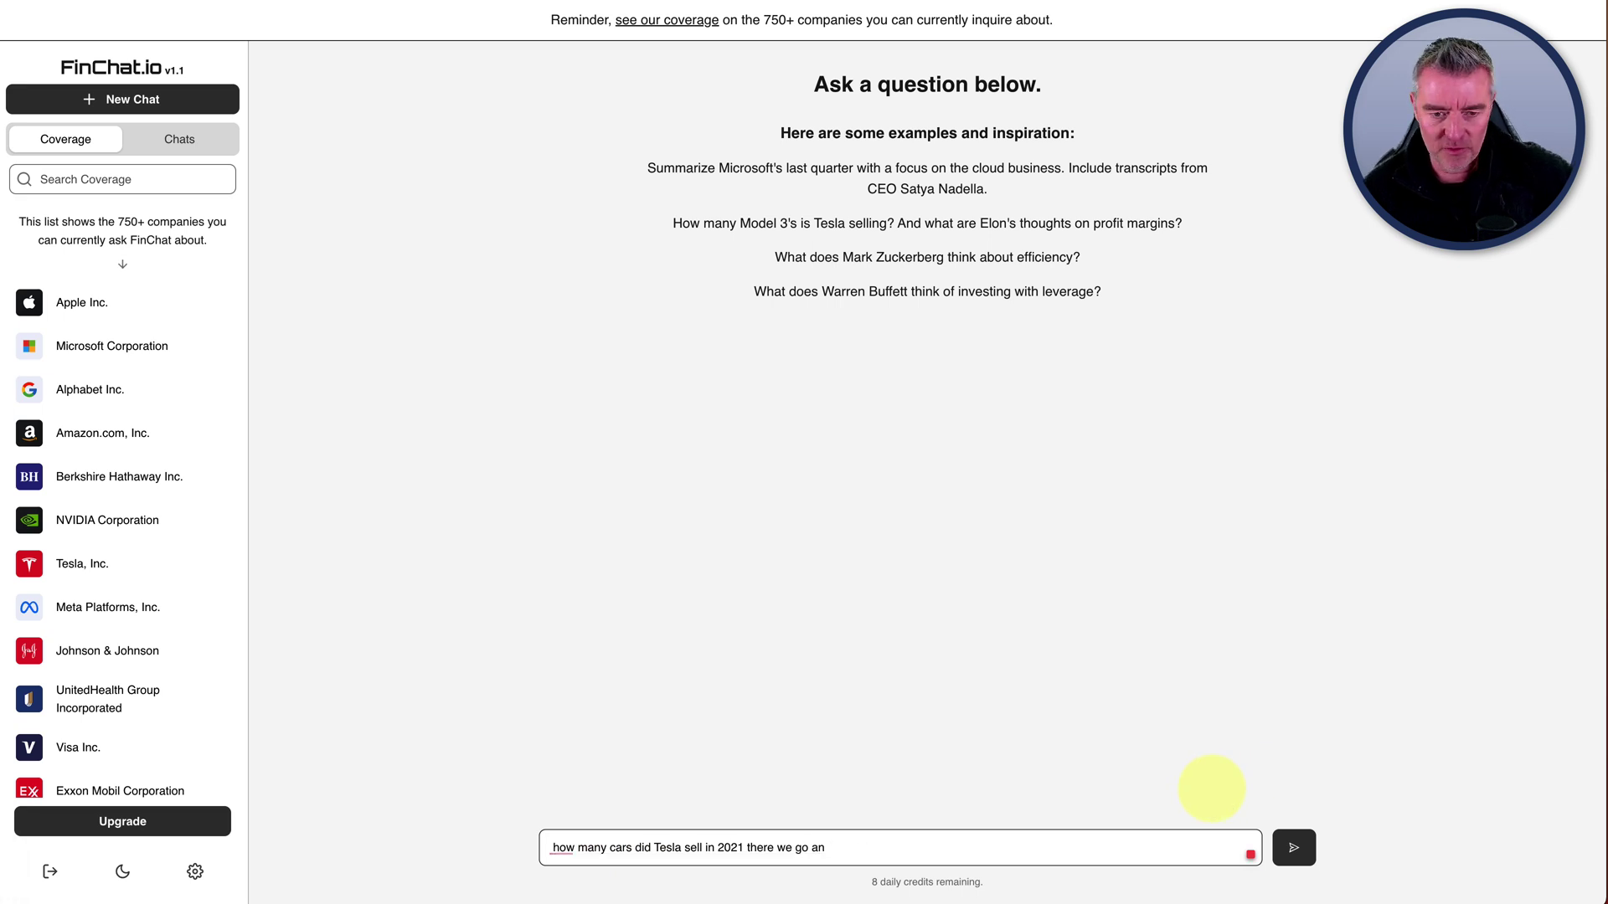
{"action": "key", "text": "BackSpace"}
{"action": "key", "text": "BackSpace"}
{"action": "key", "text": "BackSpace"}
{"action": "key", "text": "BackSpace"}
{"action": "key", "text": "BackSpace"}
{"action": "key", "text": "BackSpace"}
{"action": "key", "text": "BackSpace"}
{"action": "key", "text": "BackSpace"}
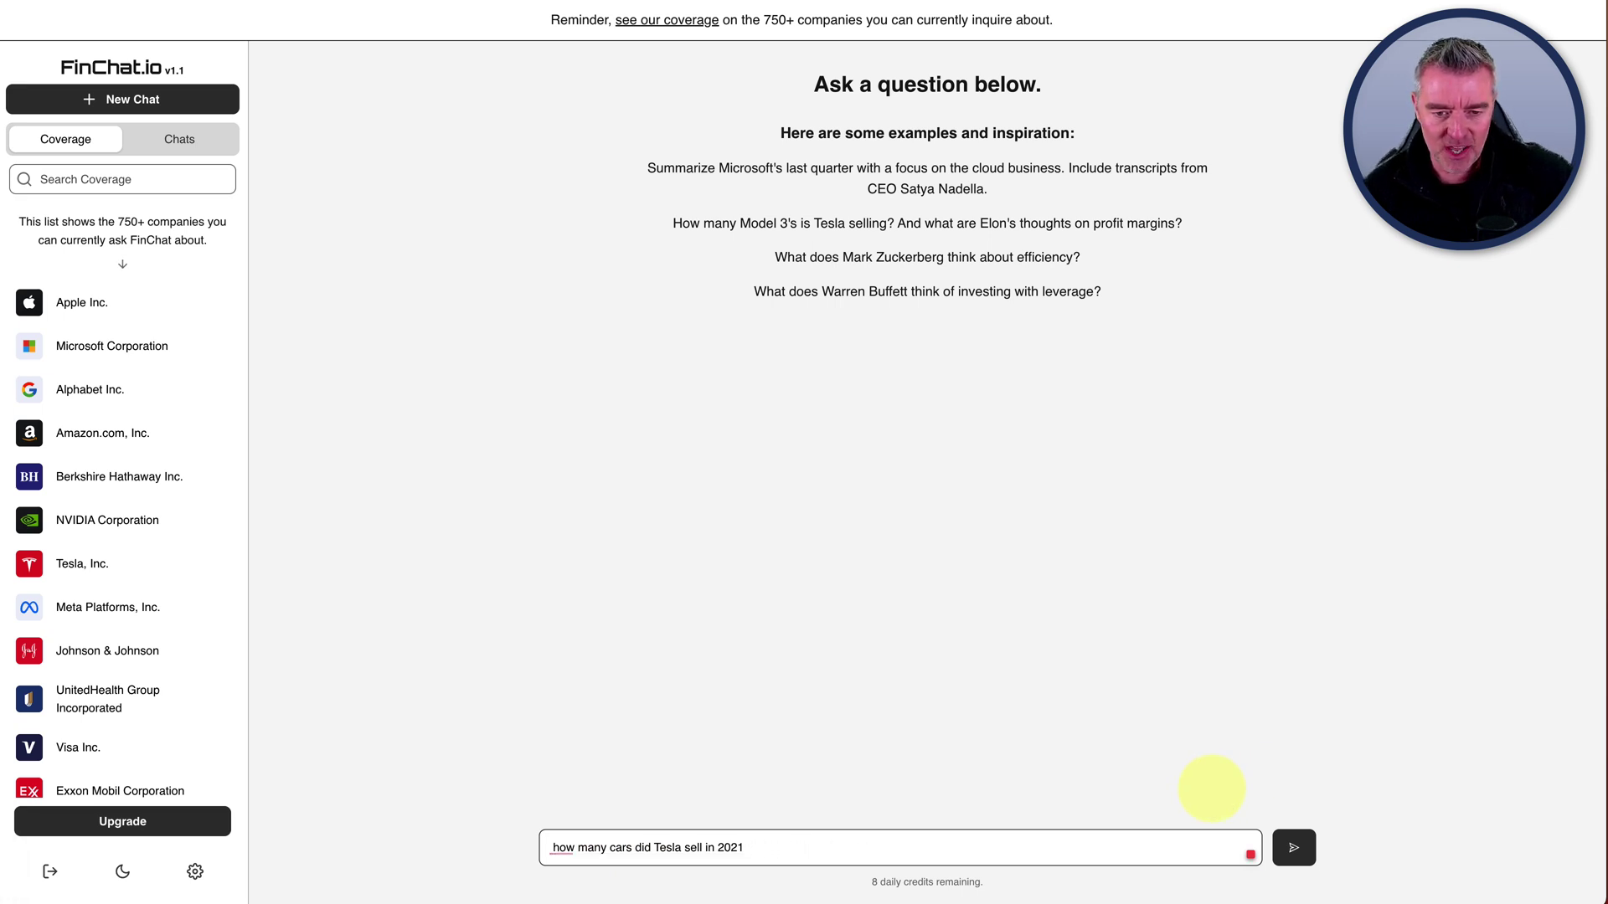
- Send the Tesla car sales question and scroll through the revenue, gross profit and production tables
{"action": "type", "text": "?"}
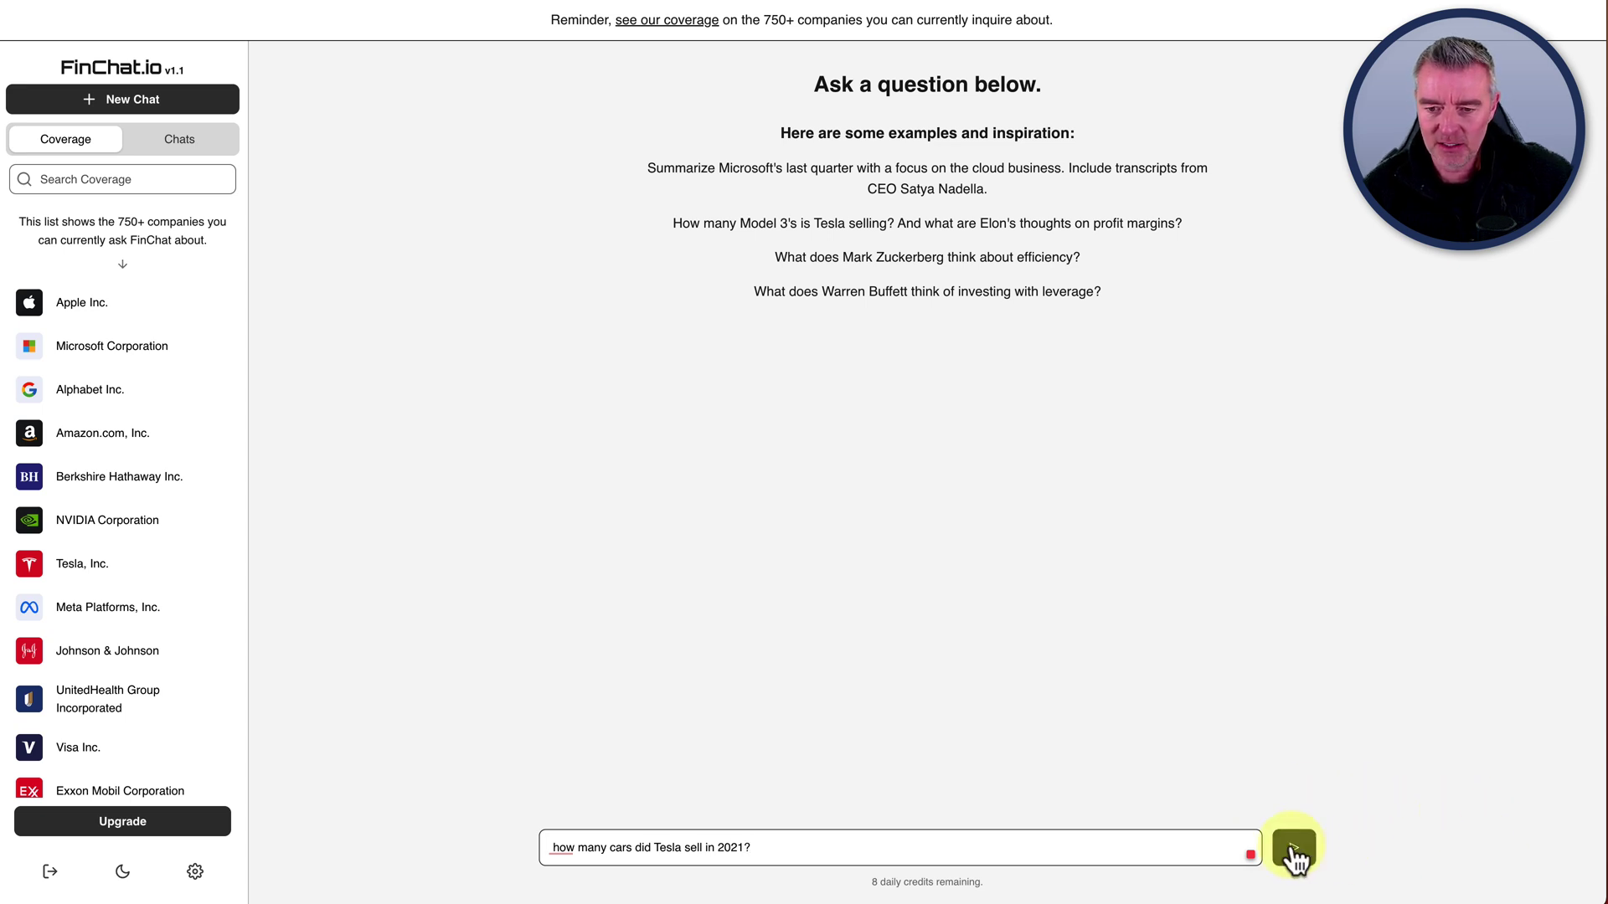
{"action": "left_click", "coordinate": [1293, 847]}
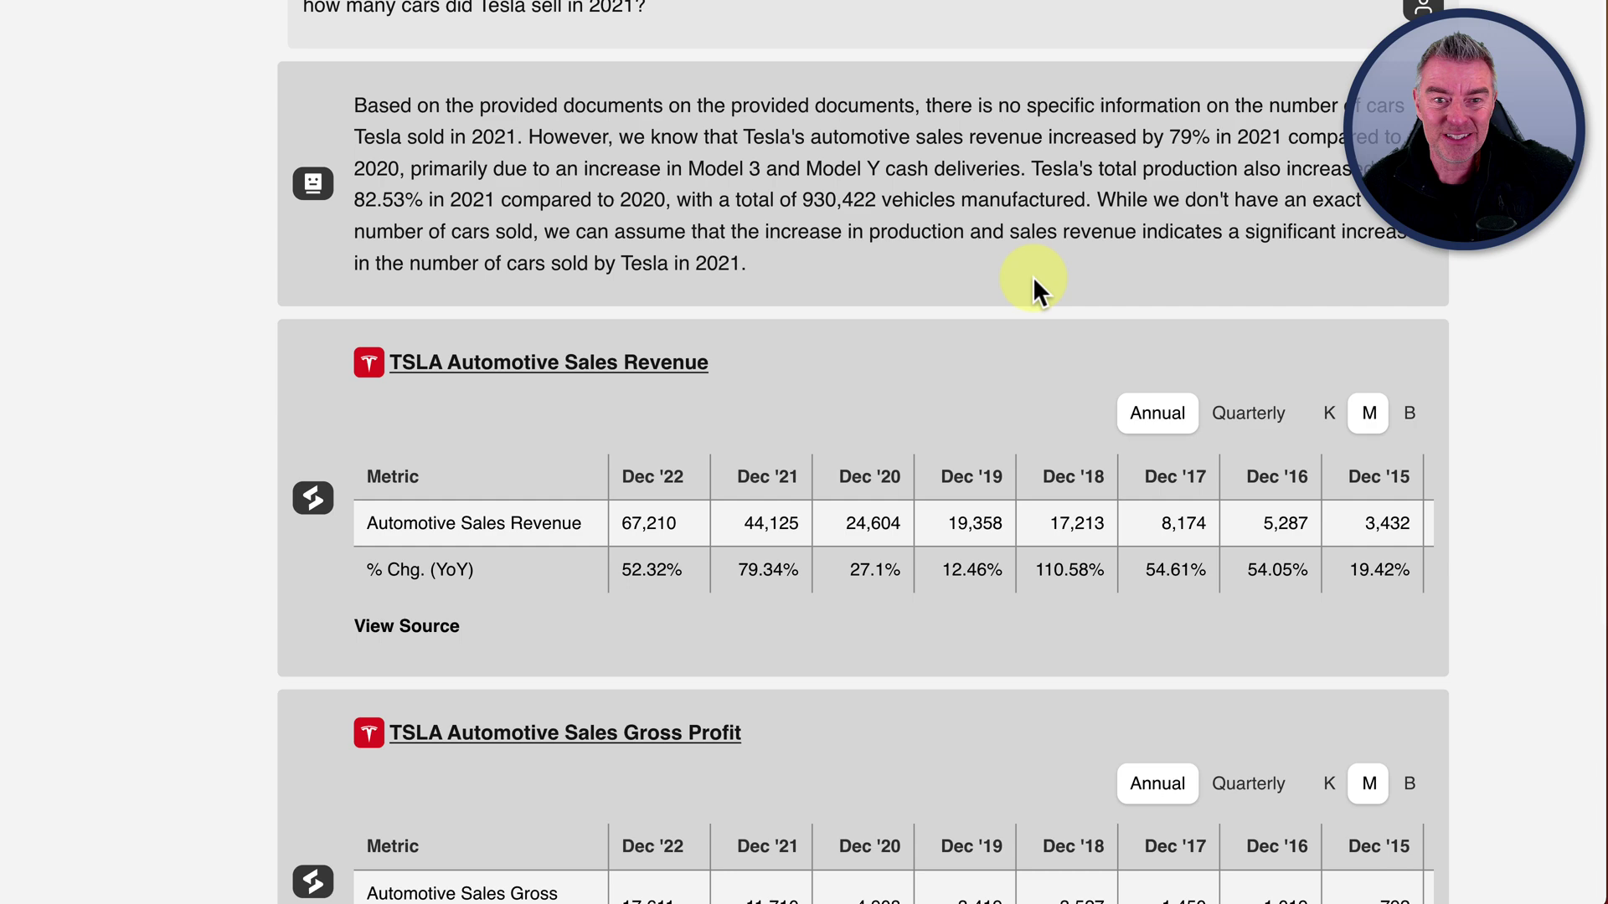
{"action": "scroll", "coordinate": [1032, 277], "scroll_direction": "down", "scroll_amount": 1}
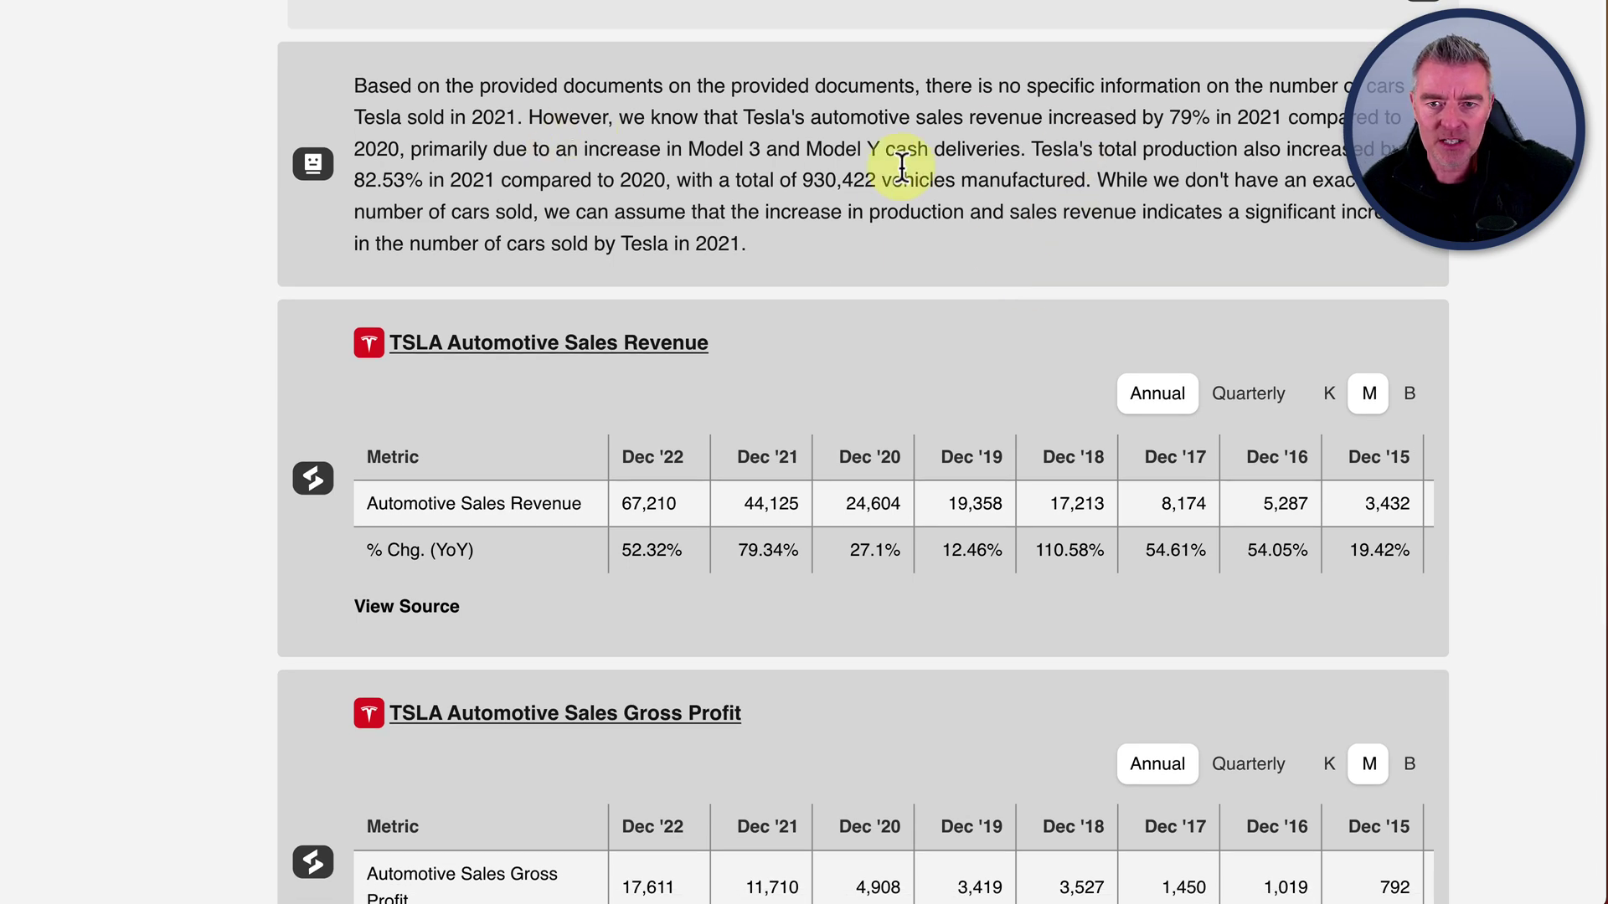
{"action": "scroll", "coordinate": [963, 248], "scroll_direction": "down", "scroll_amount": 2}
{"action": "scroll", "coordinate": [963, 247], "scroll_direction": "down", "scroll_amount": 3}
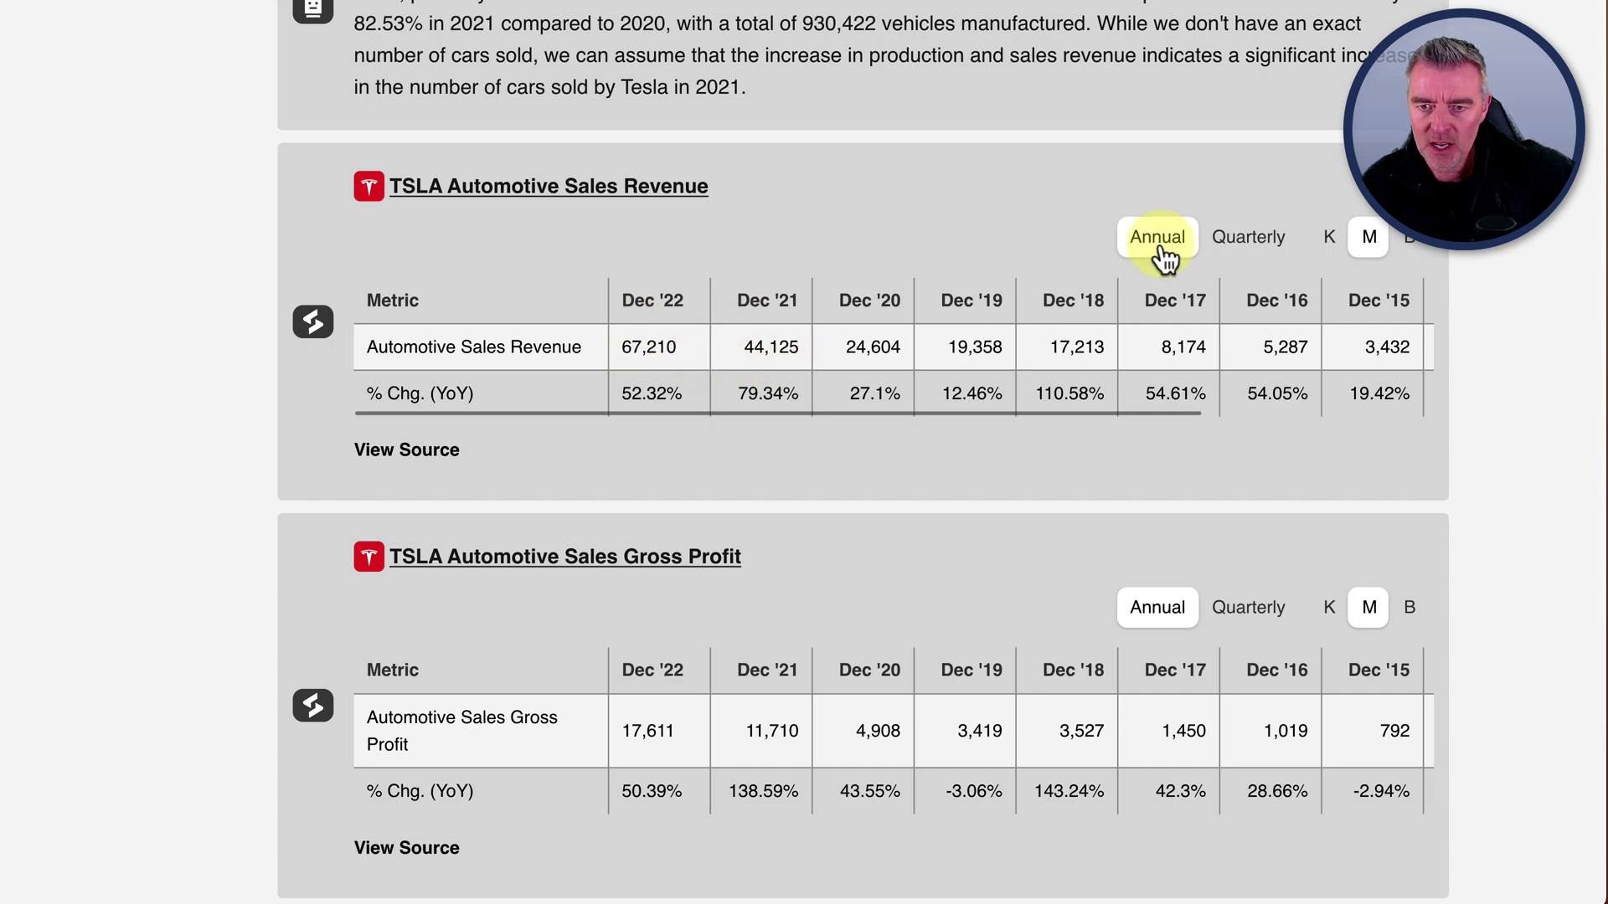
{"action": "scroll", "coordinate": [1128, 381], "scroll_direction": "down", "scroll_amount": 5}
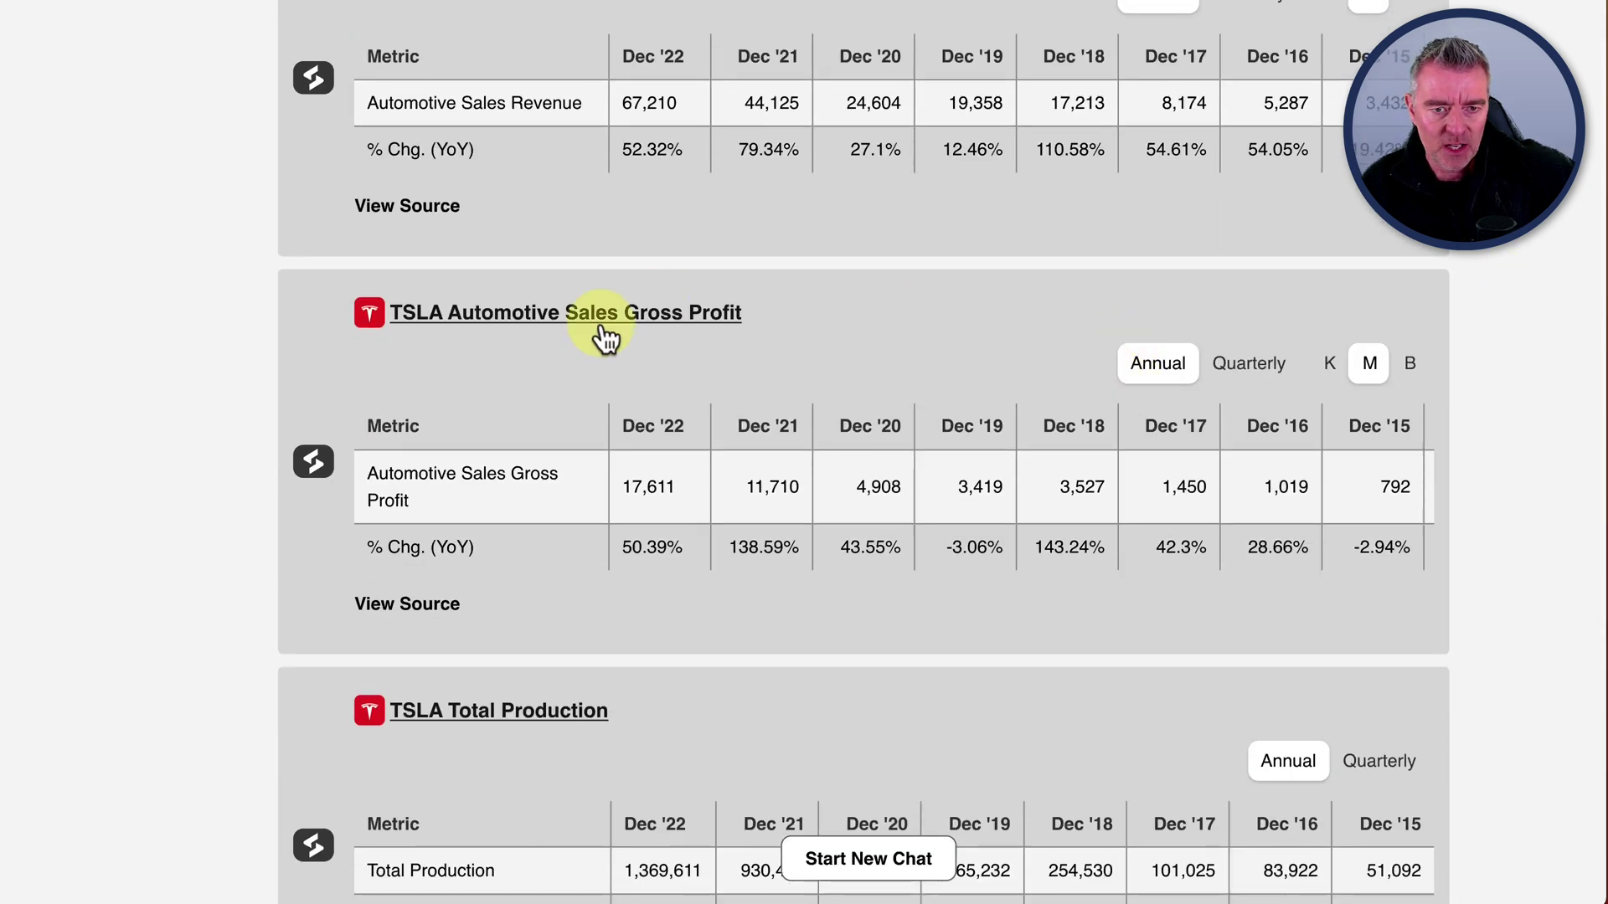
{"action": "scroll", "coordinate": [968, 425], "scroll_direction": "down", "scroll_amount": 8}
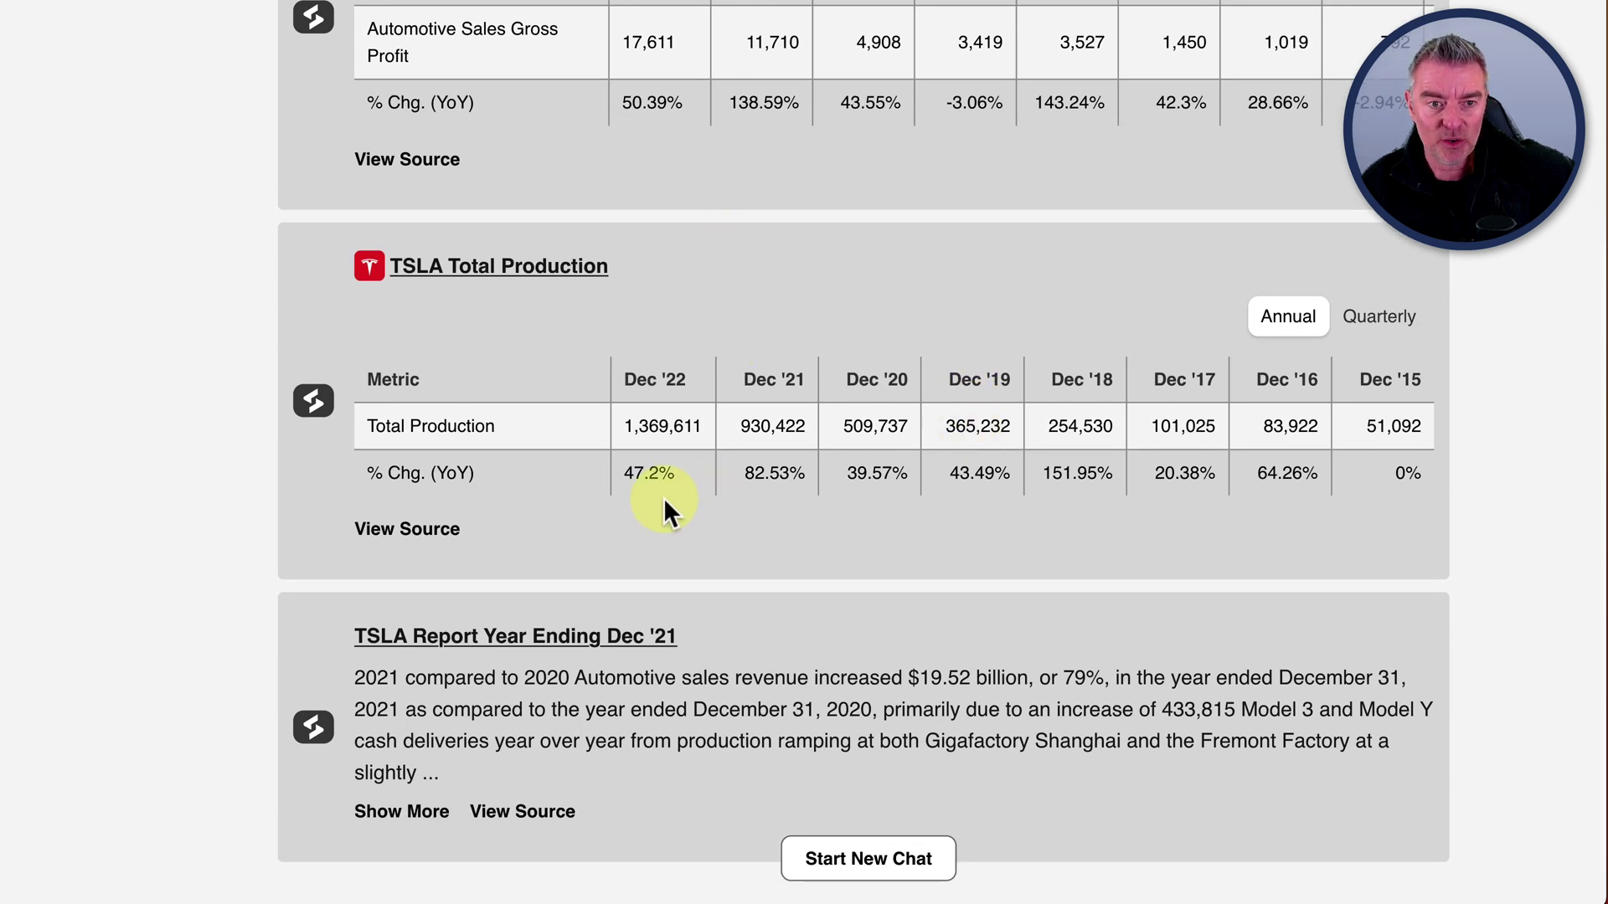
{"action": "scroll", "coordinate": [663, 497], "scroll_direction": "down", "scroll_amount": 2}
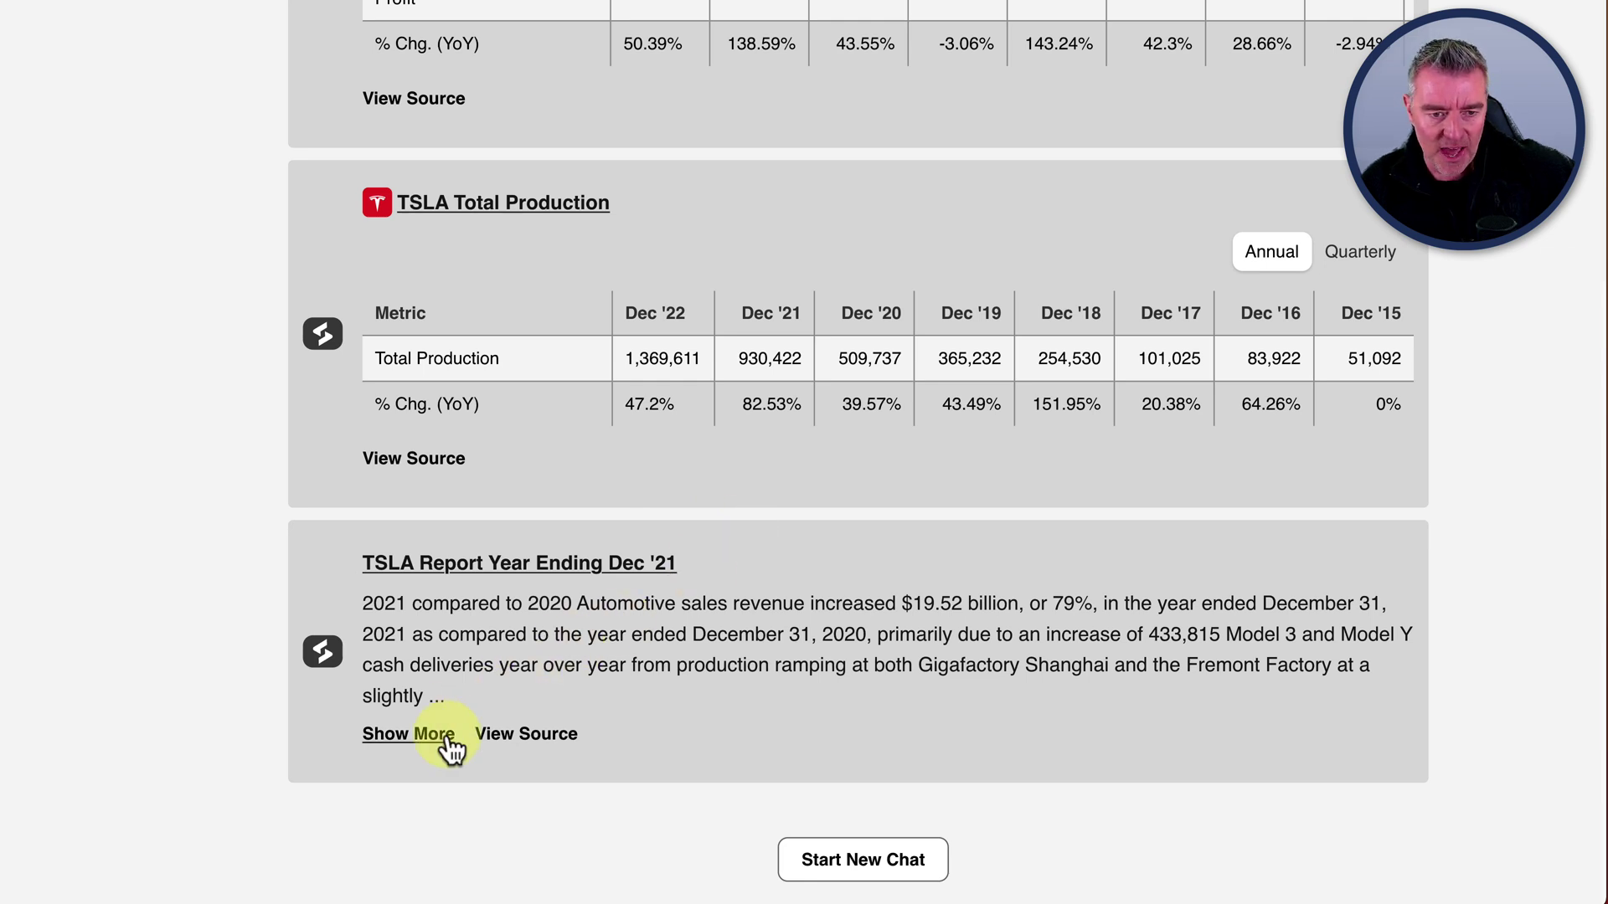
- Expand the full Dec '21 report excerpt and open its source filing
{"action": "left_click", "coordinate": [423, 748]}
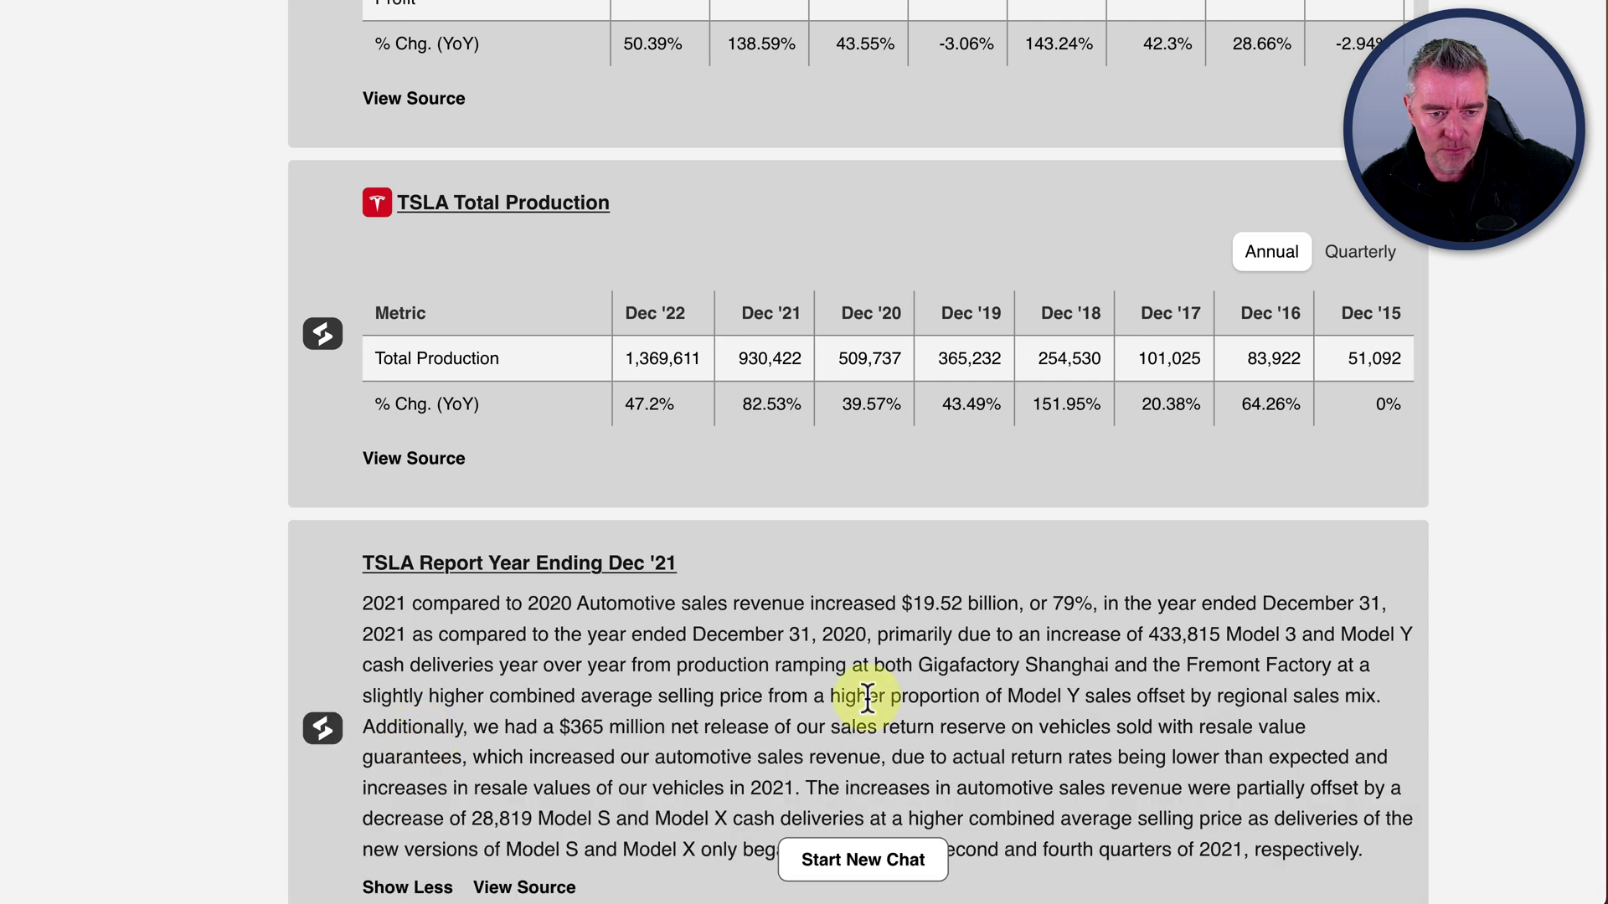
{"action": "scroll", "coordinate": [922, 682], "scroll_direction": "down", "scroll_amount": 3}
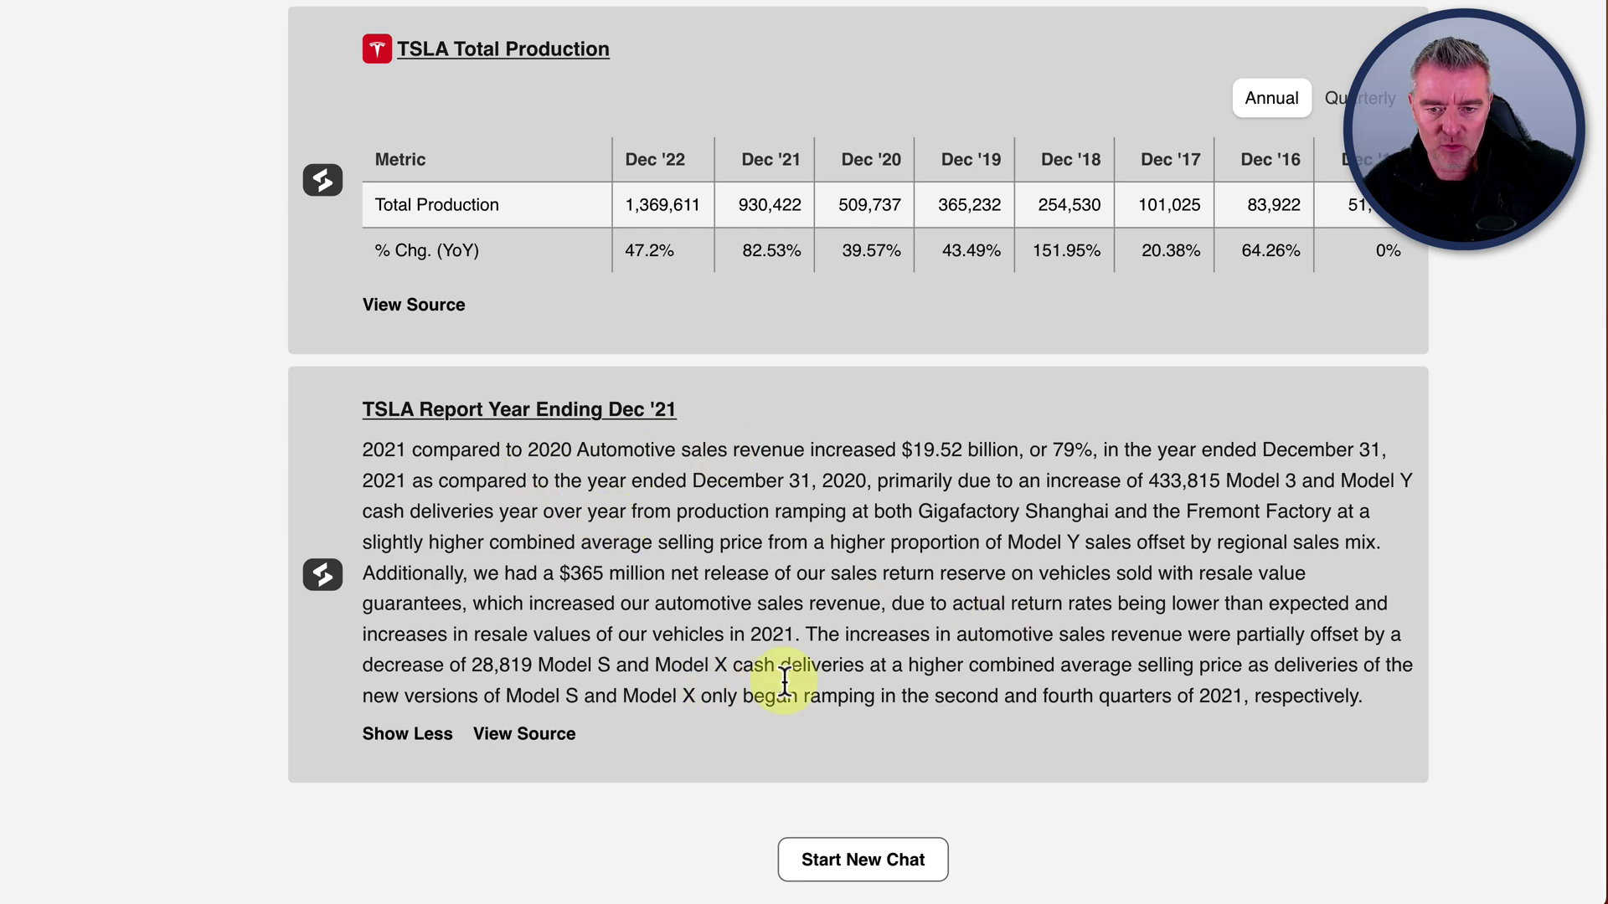
{"action": "left_click", "coordinate": [566, 745]}
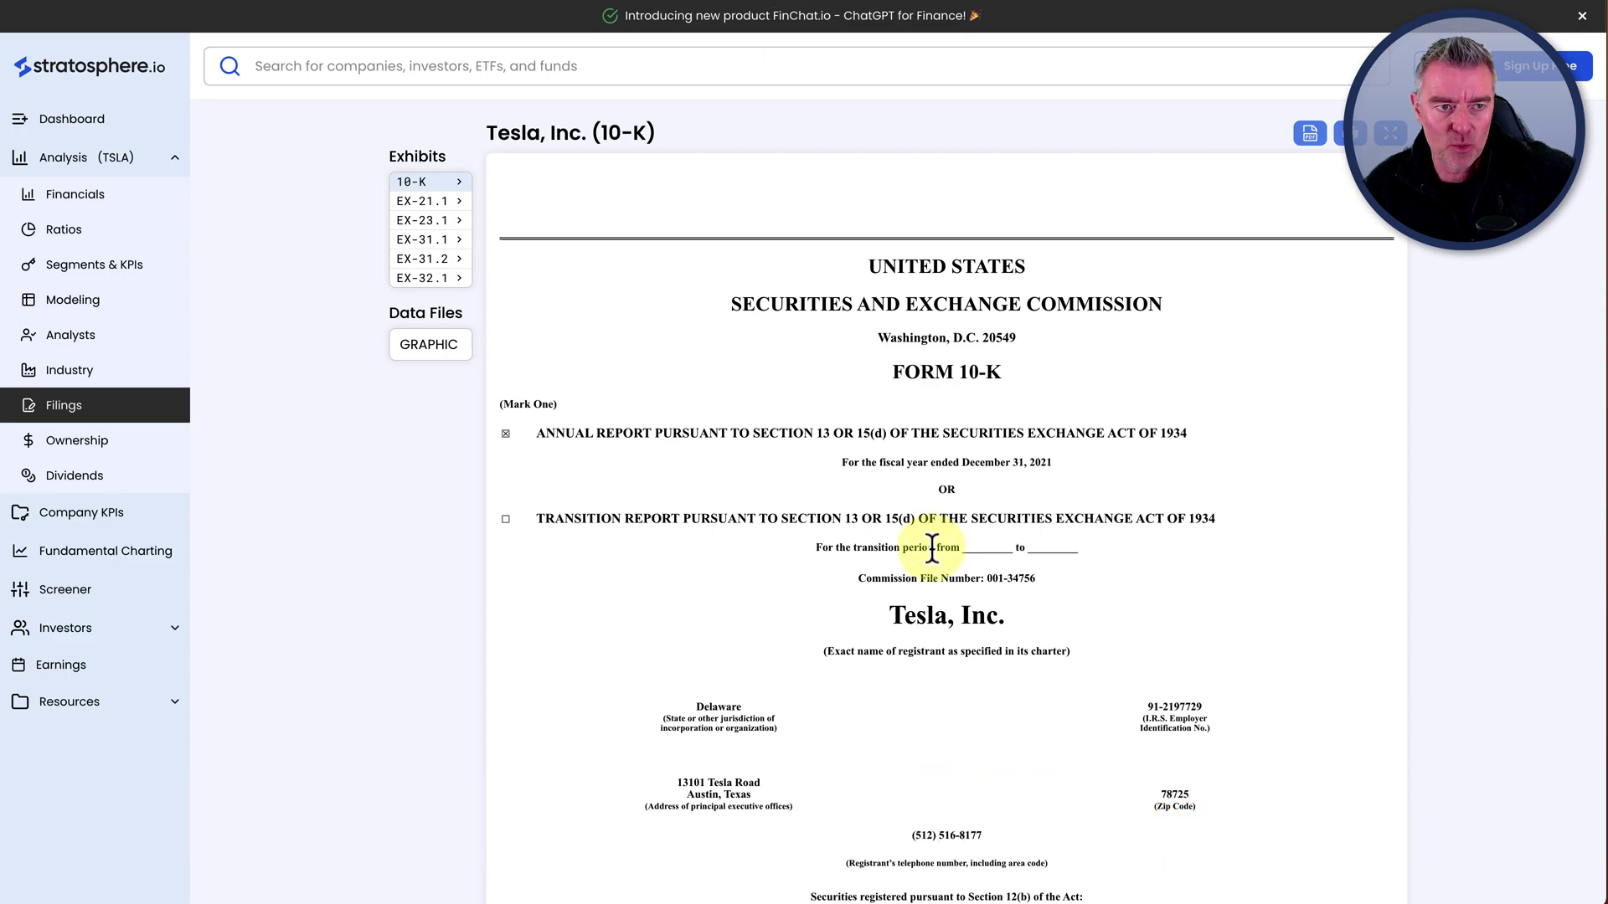
- Scroll down through Tesla's fiscal 2021 10-K filing on Stratosphere.io
{"action": "scroll", "coordinate": [932, 549], "scroll_direction": "down", "scroll_amount": 10}
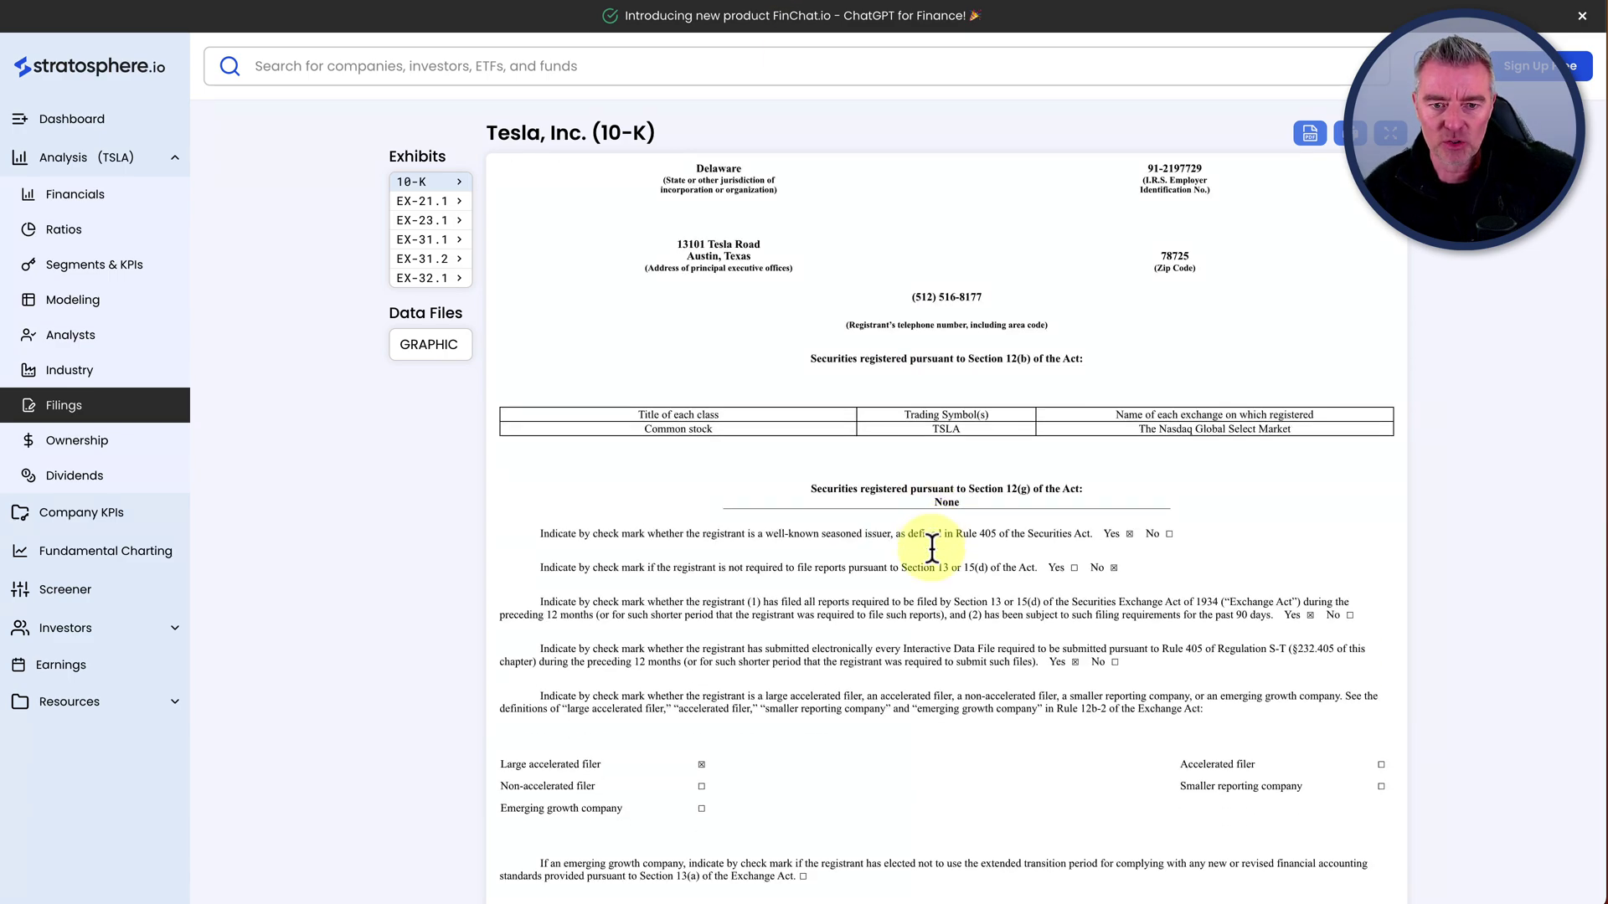
{"action": "scroll", "coordinate": [932, 549], "scroll_direction": "down", "scroll_amount": 15}
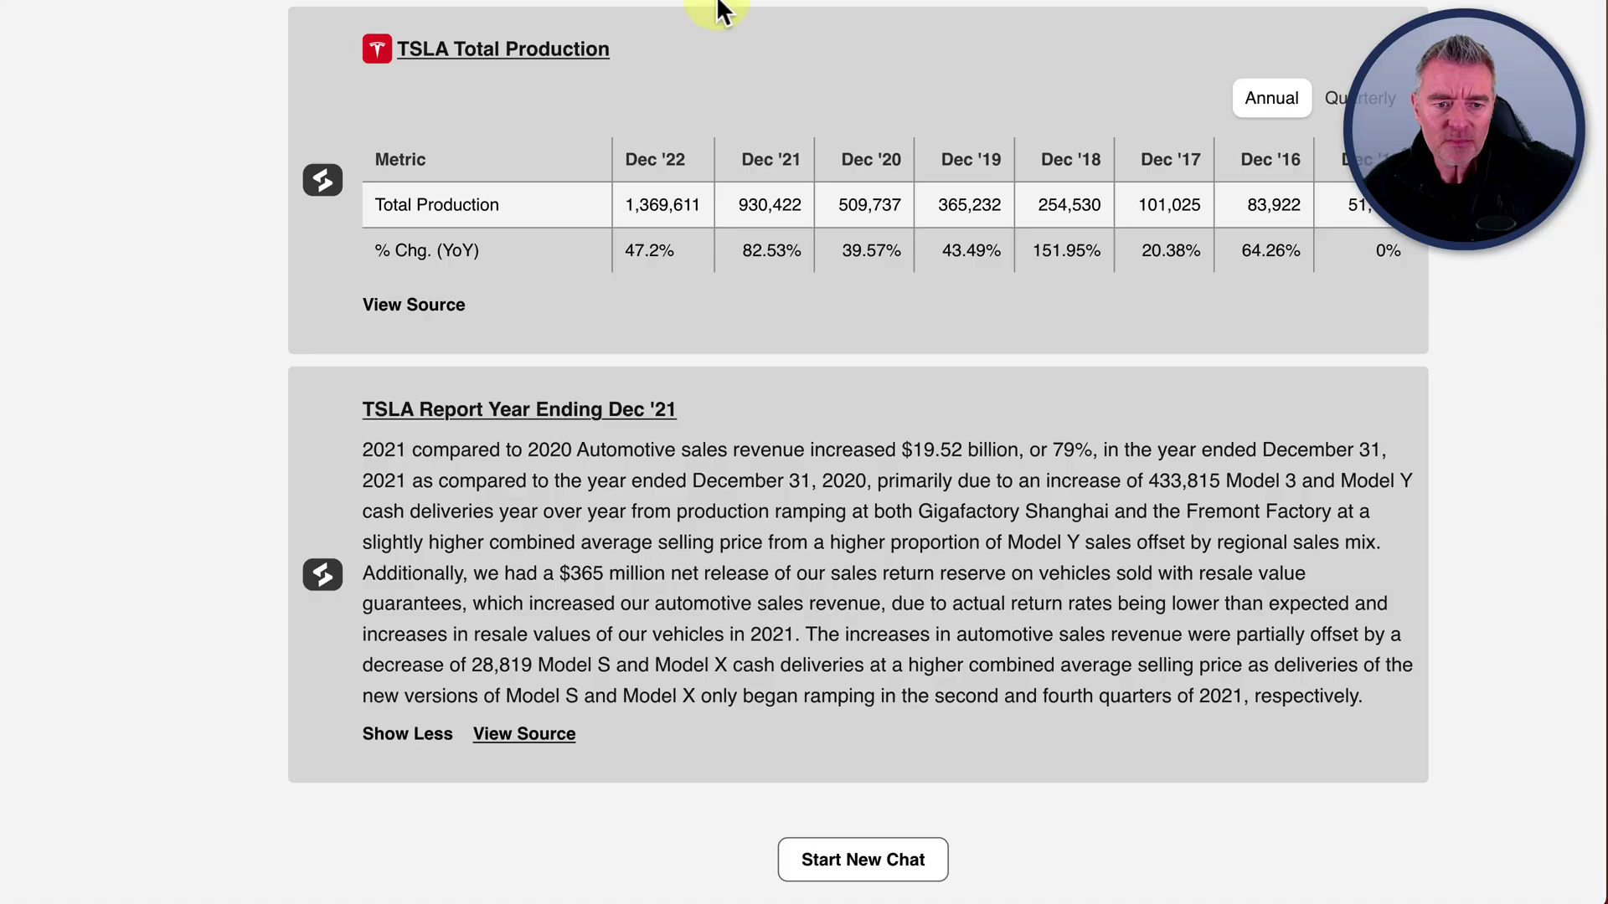
{"action": "scroll", "coordinate": [595, 614], "scroll_direction": "up", "scroll_amount": 15}
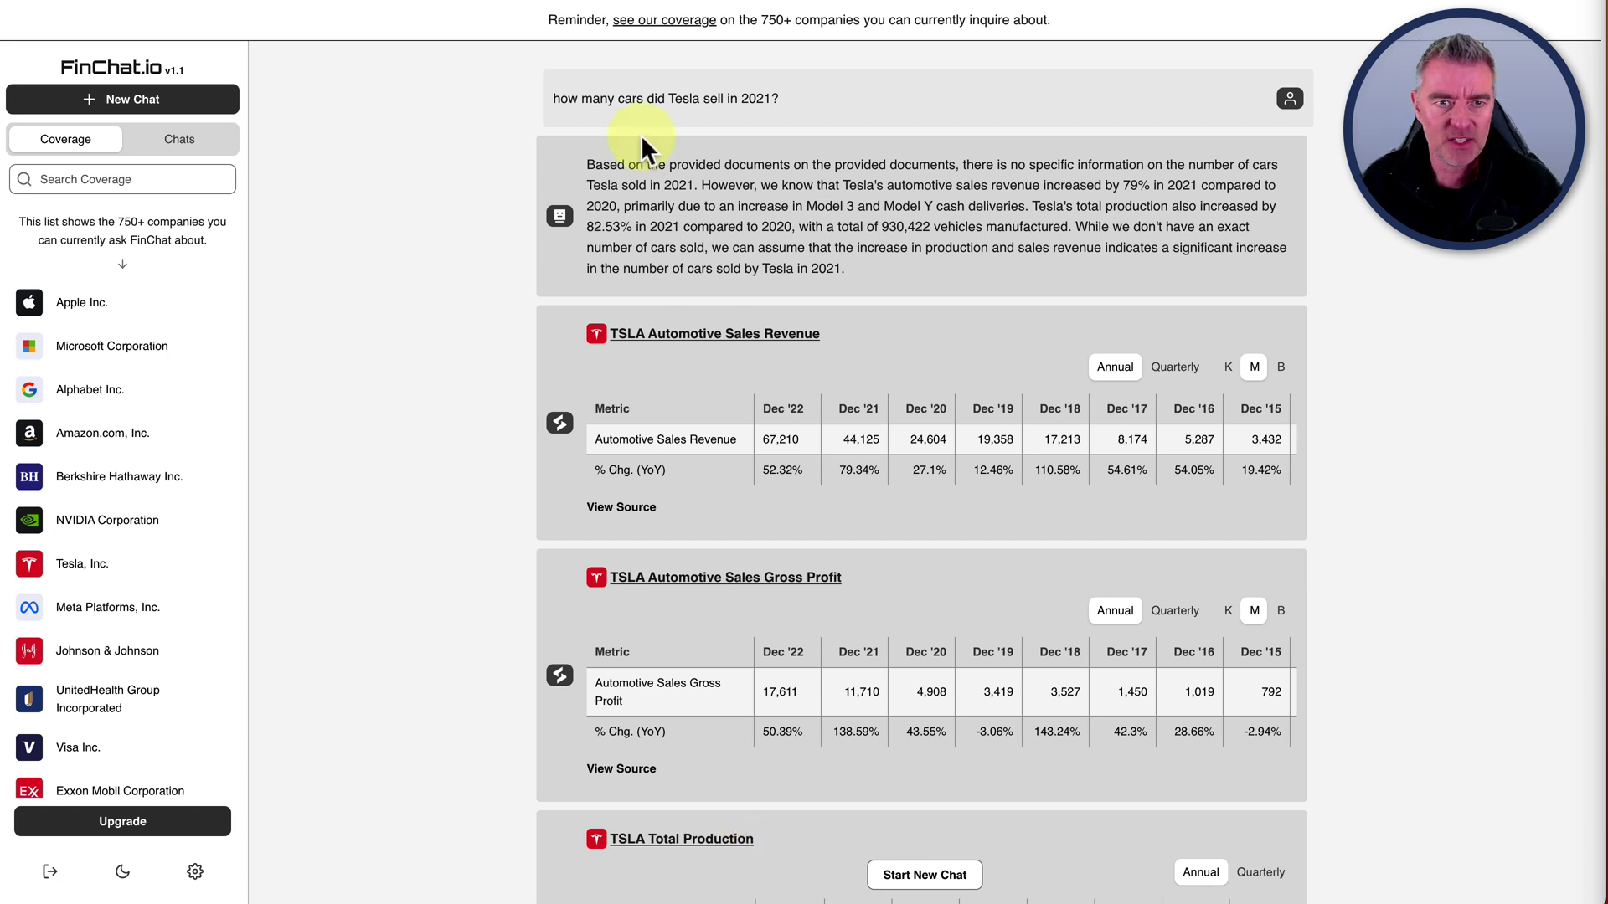
- In a new chat, ask 'What was the Gross Margin and Operating Margin in 2022 for microsoft?'
{"action": "left_click", "coordinate": [159, 102]}
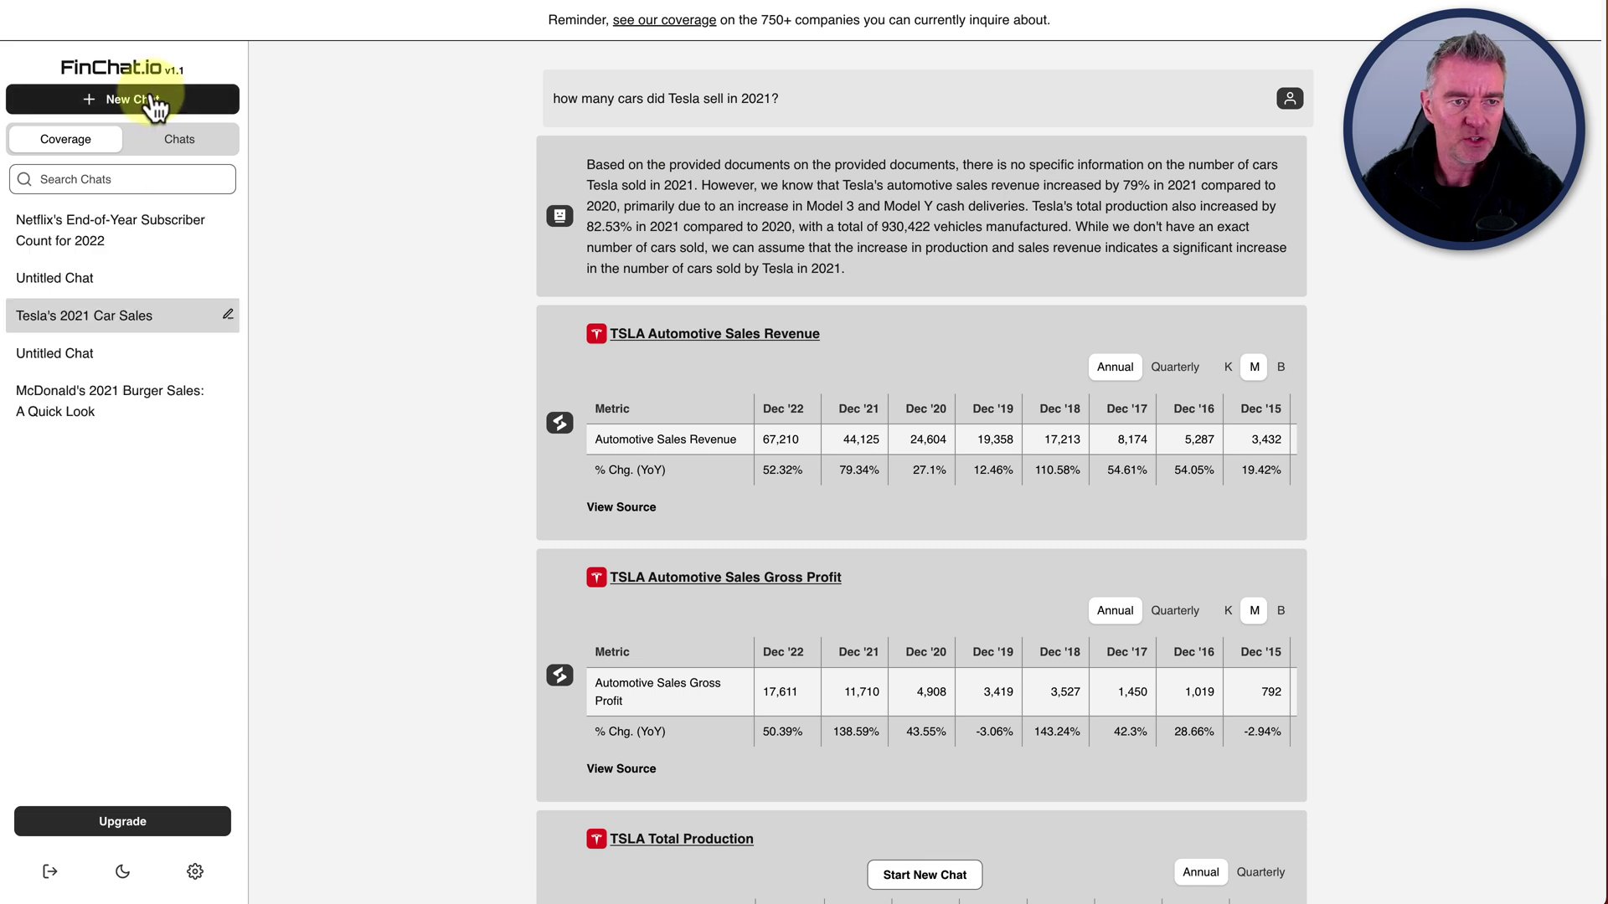
{"action": "left_click", "coordinate": [685, 852]}
{"action": "type", "text": "Gross Margin and Operating Margin"}
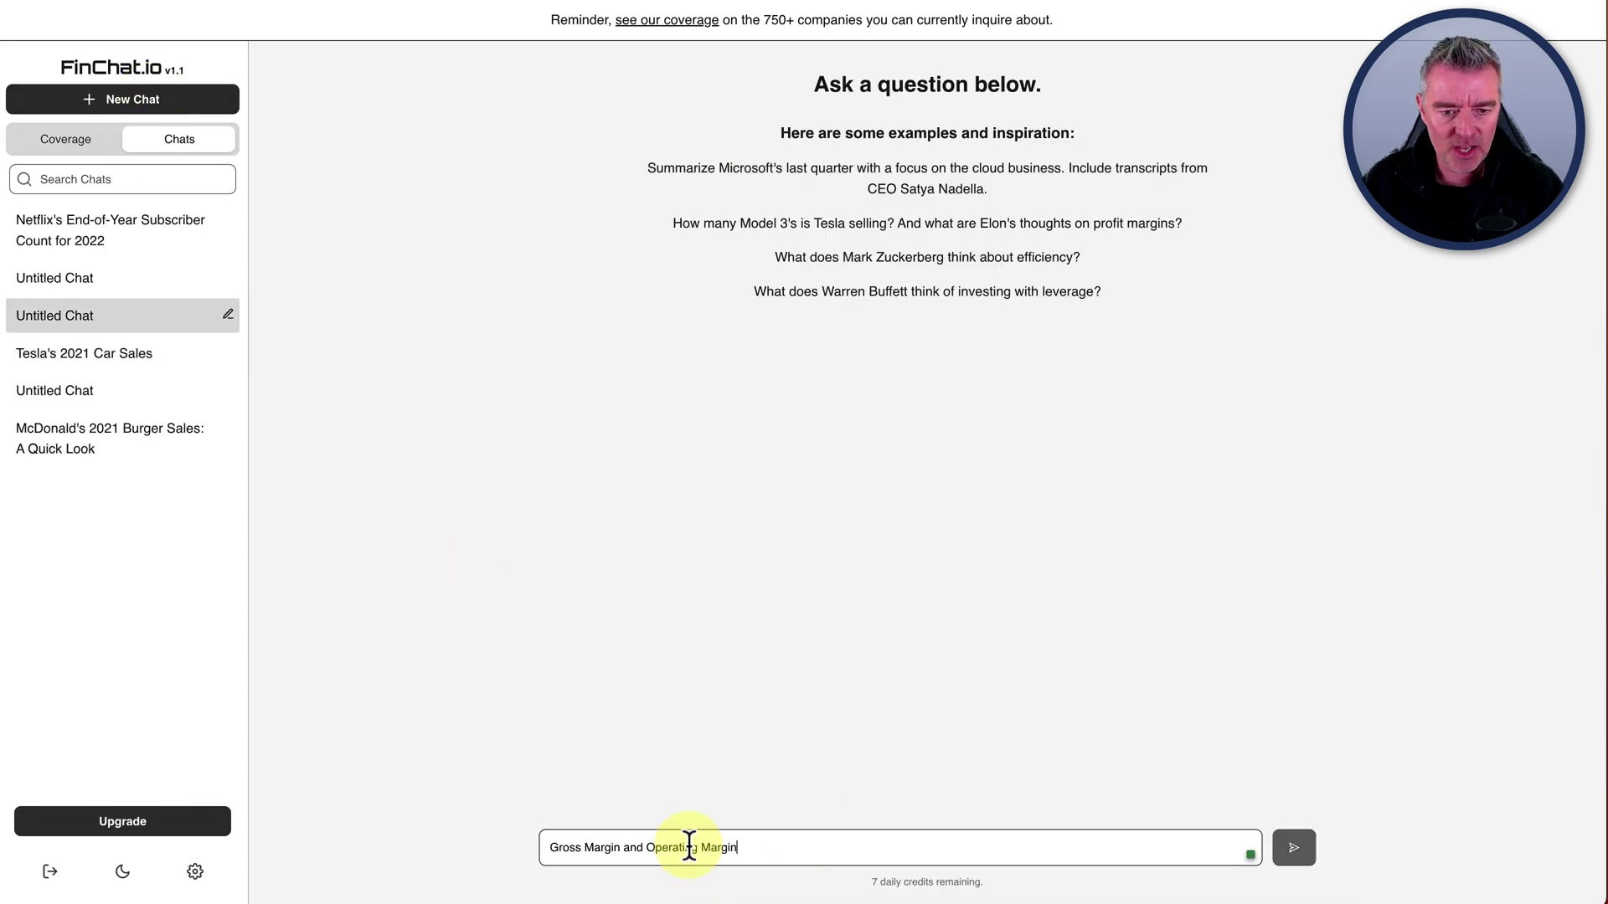
{"action": "left_click", "coordinate": [550, 847]}
{"action": "type", "text": "What was the"}
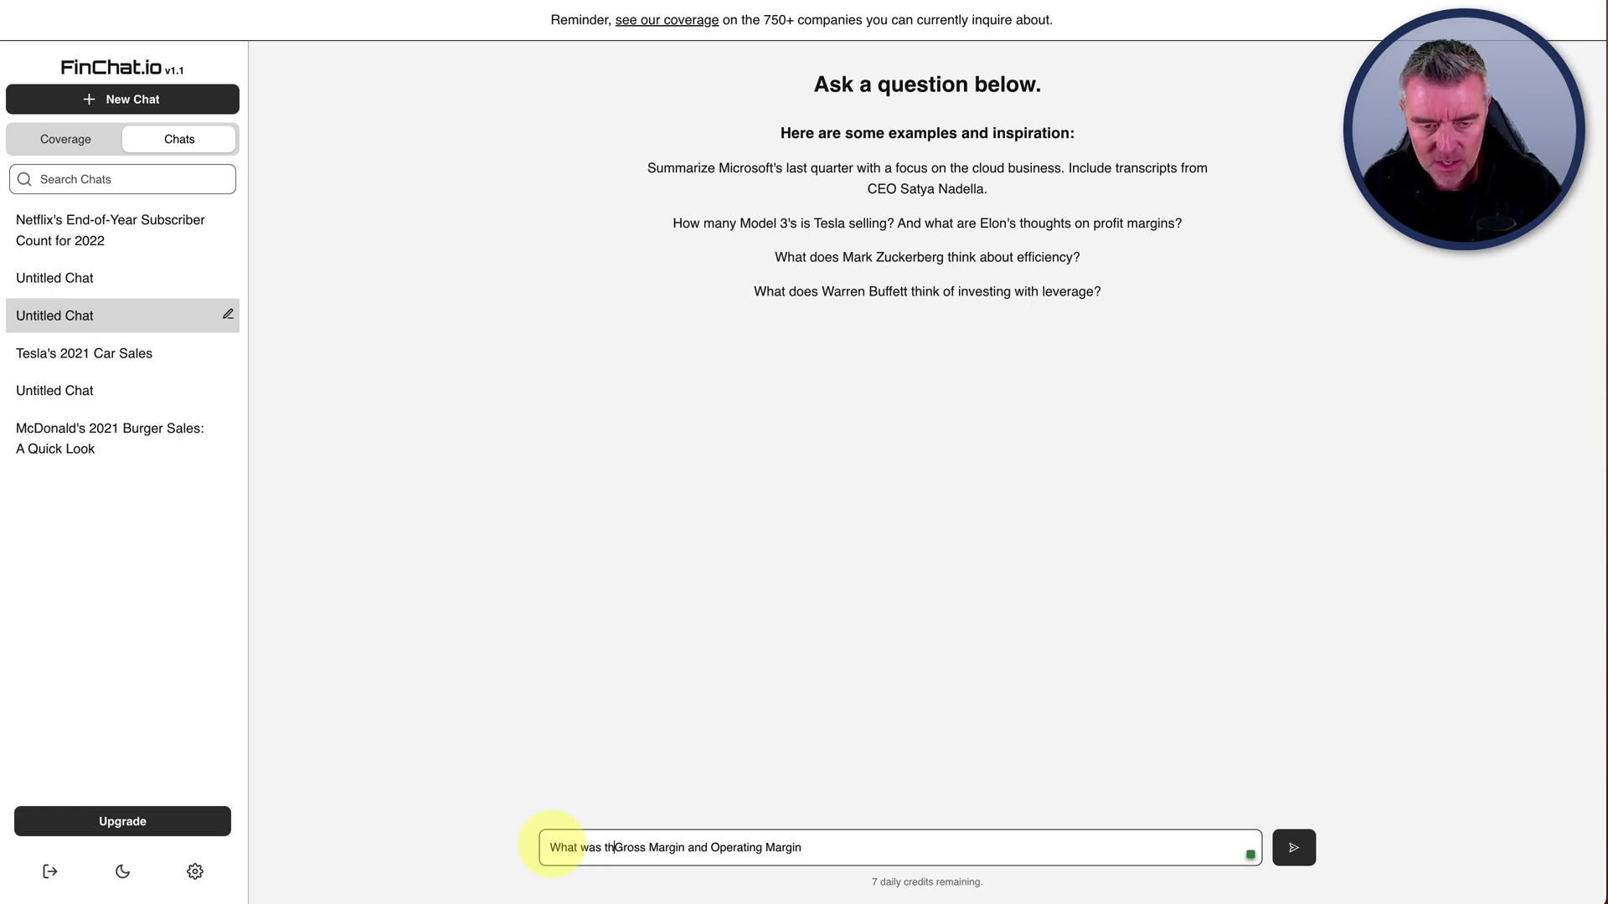
{"action": "left_click", "coordinate": [813, 847]}
{"action": "type", "text": "i"}
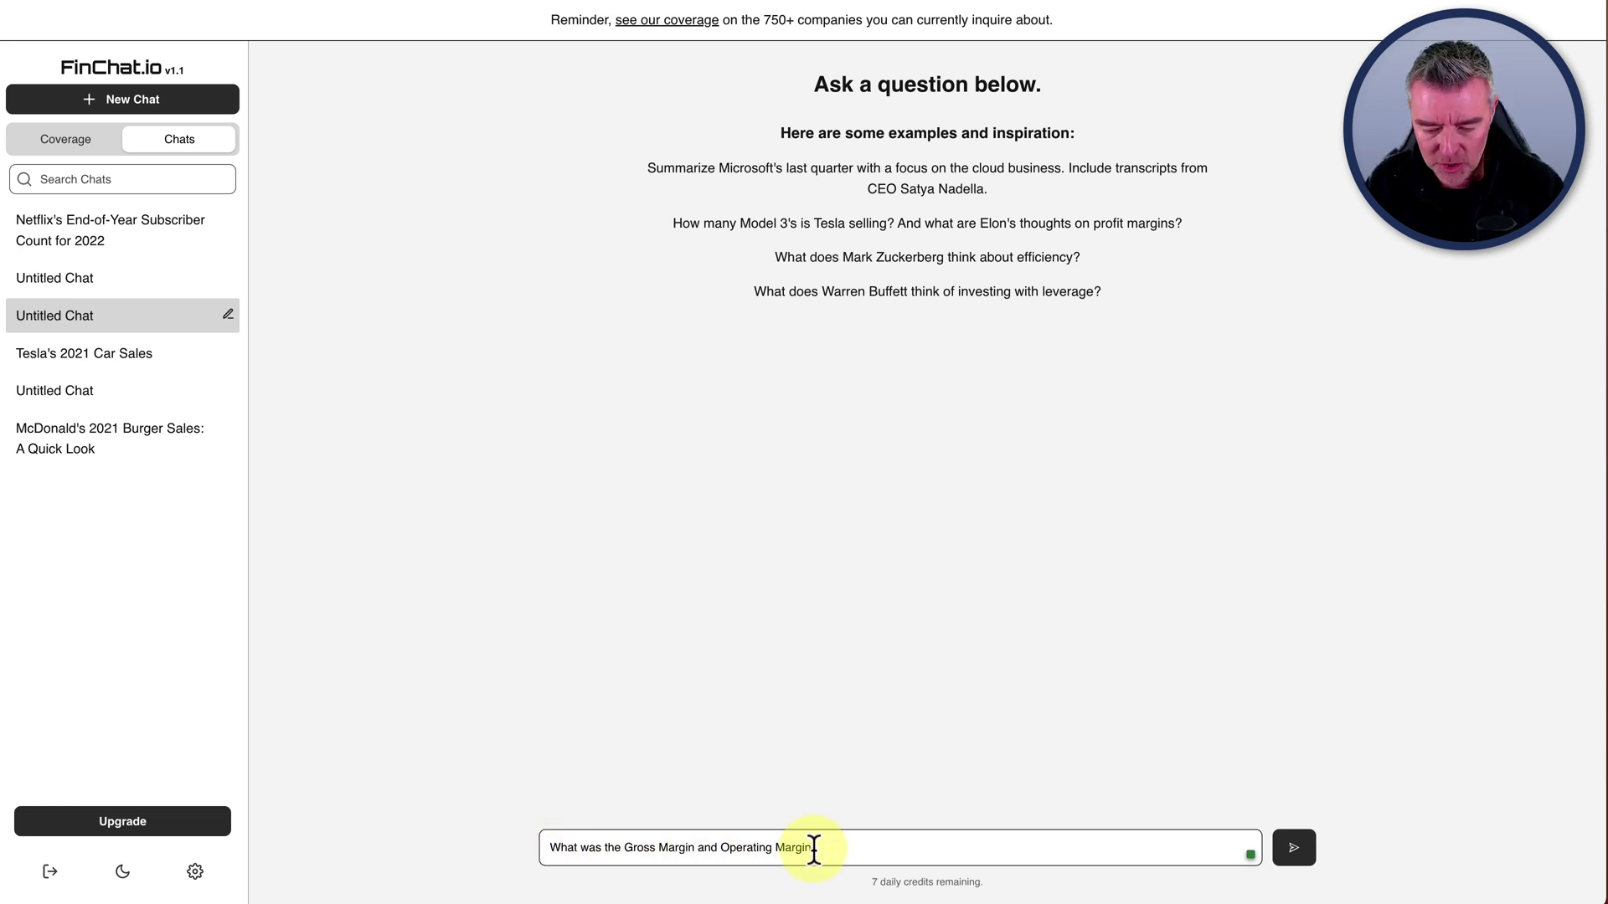
{"action": "type", "text": "n 2022"}
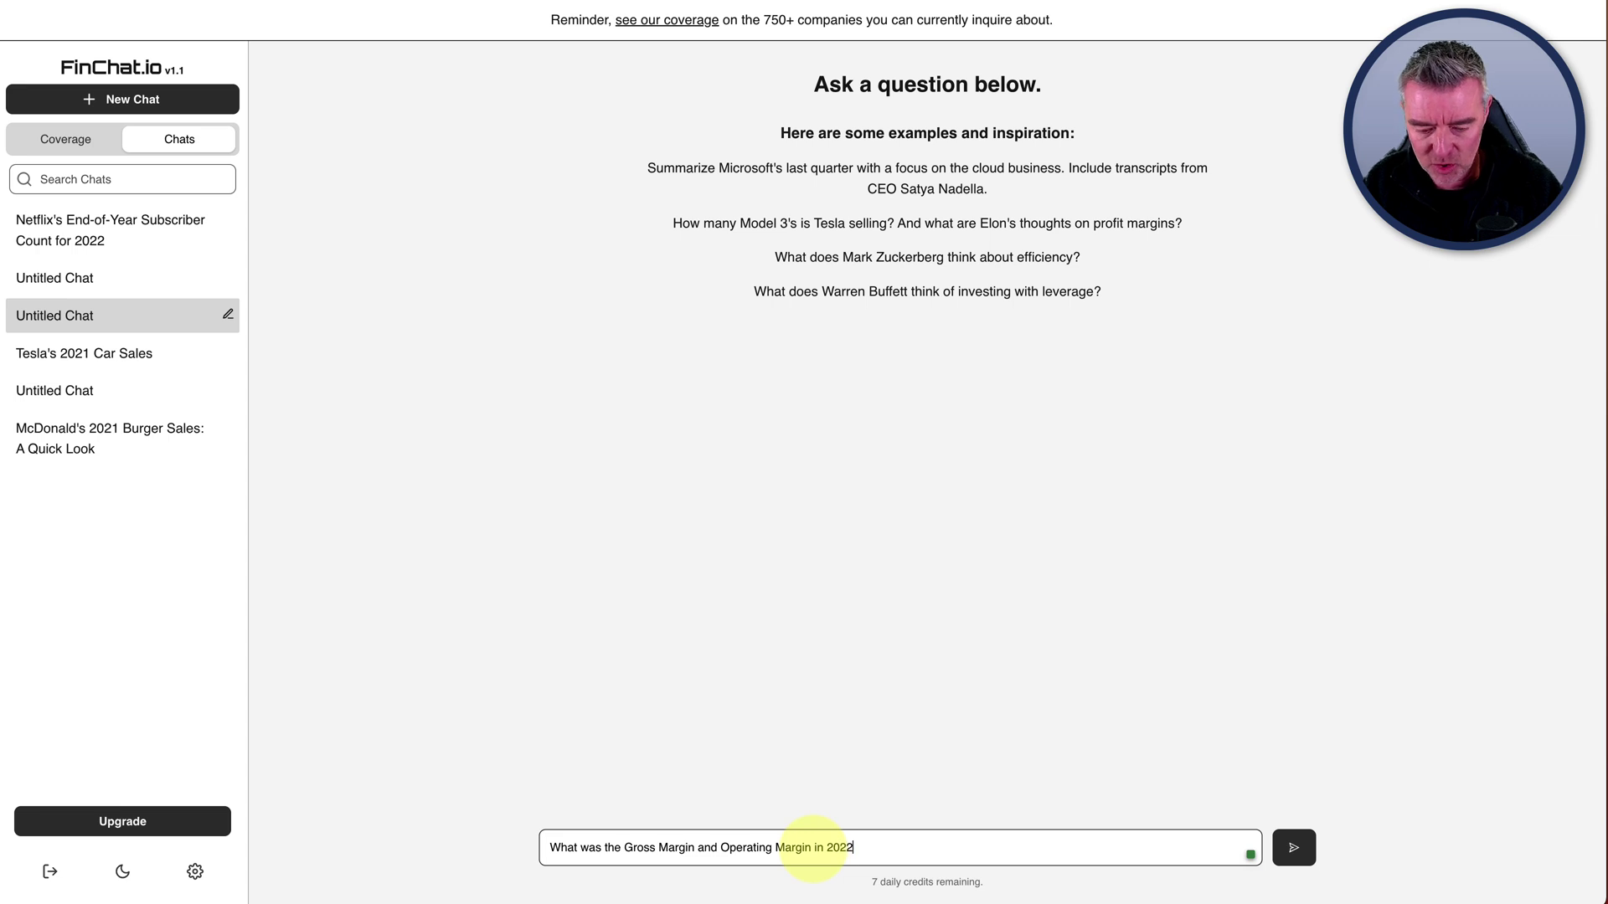
{"action": "type", "text": " for micr"}
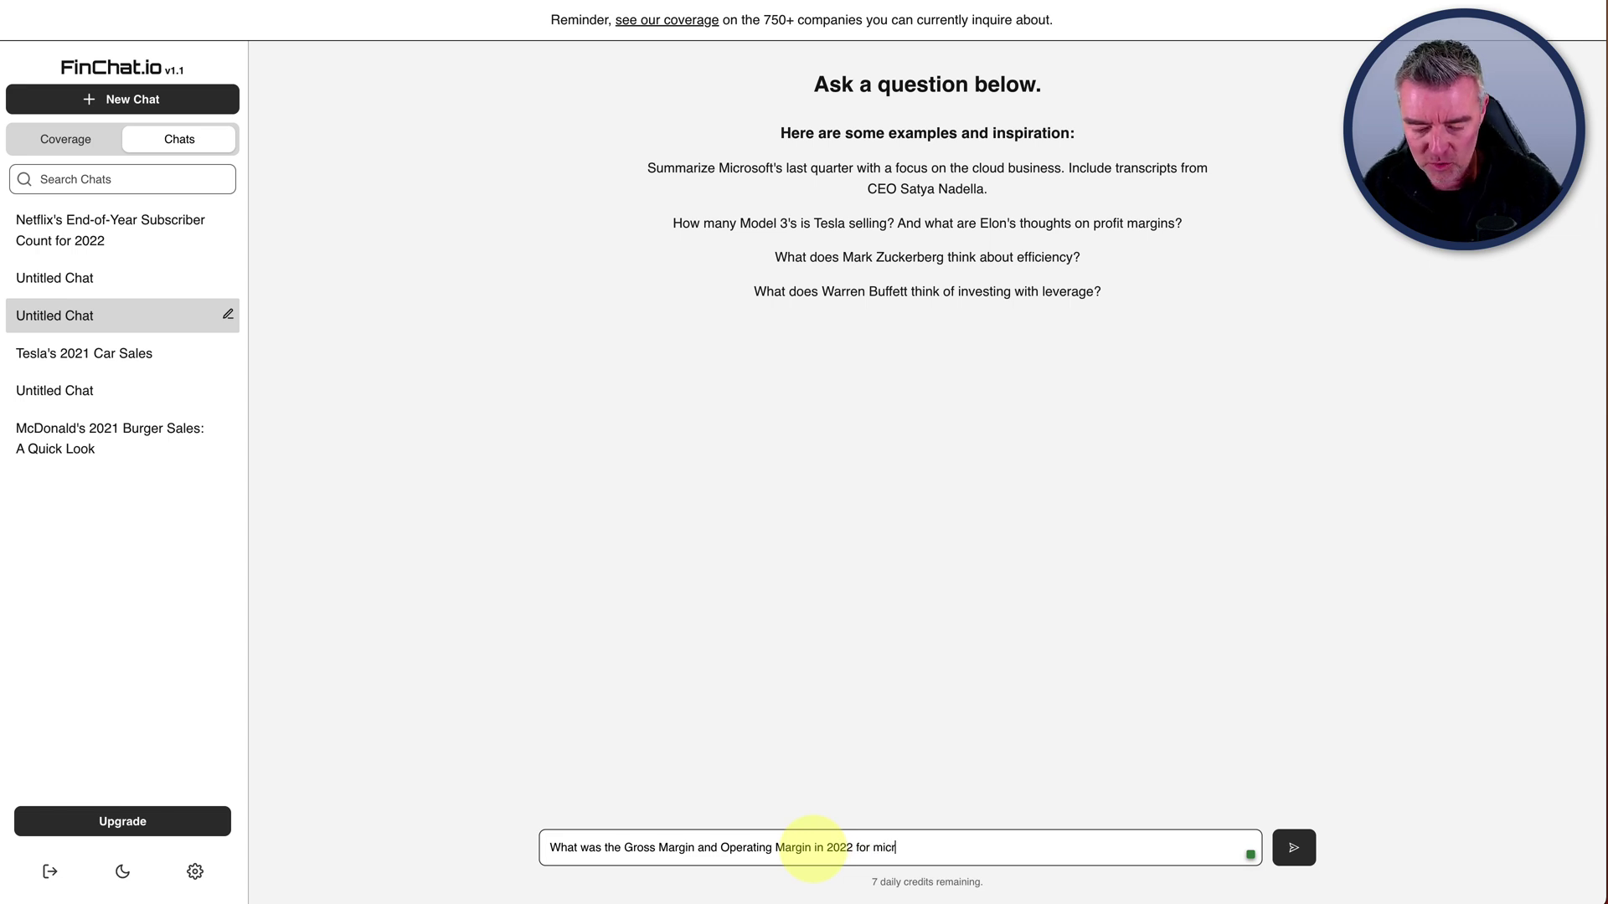
{"action": "type", "text": "osoft"}
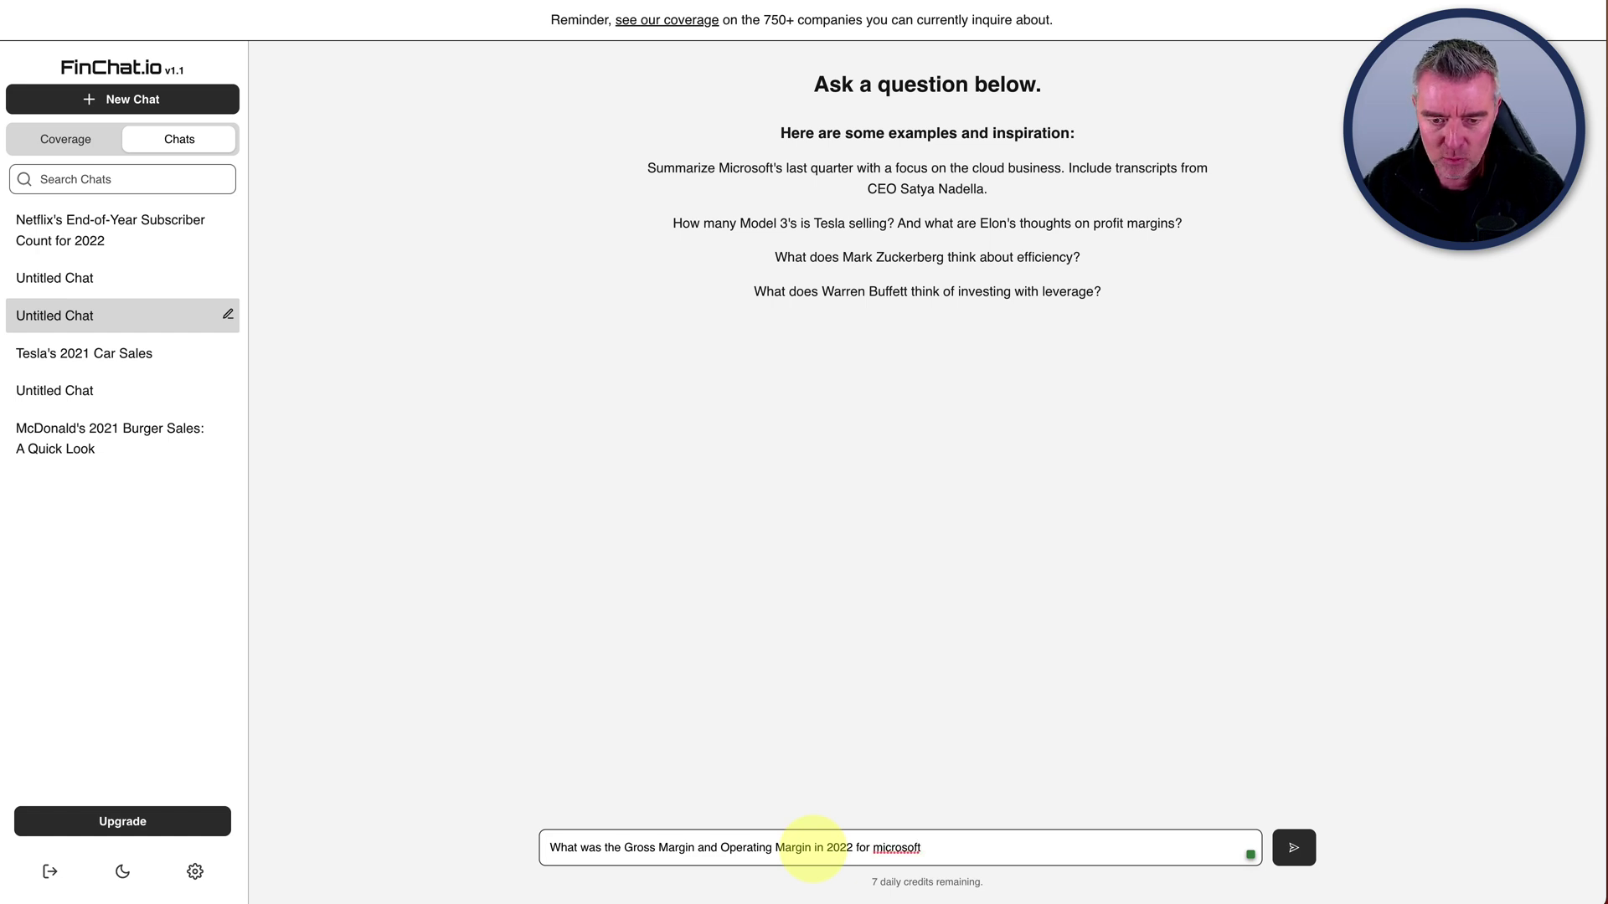
{"action": "type", "text": "?"}
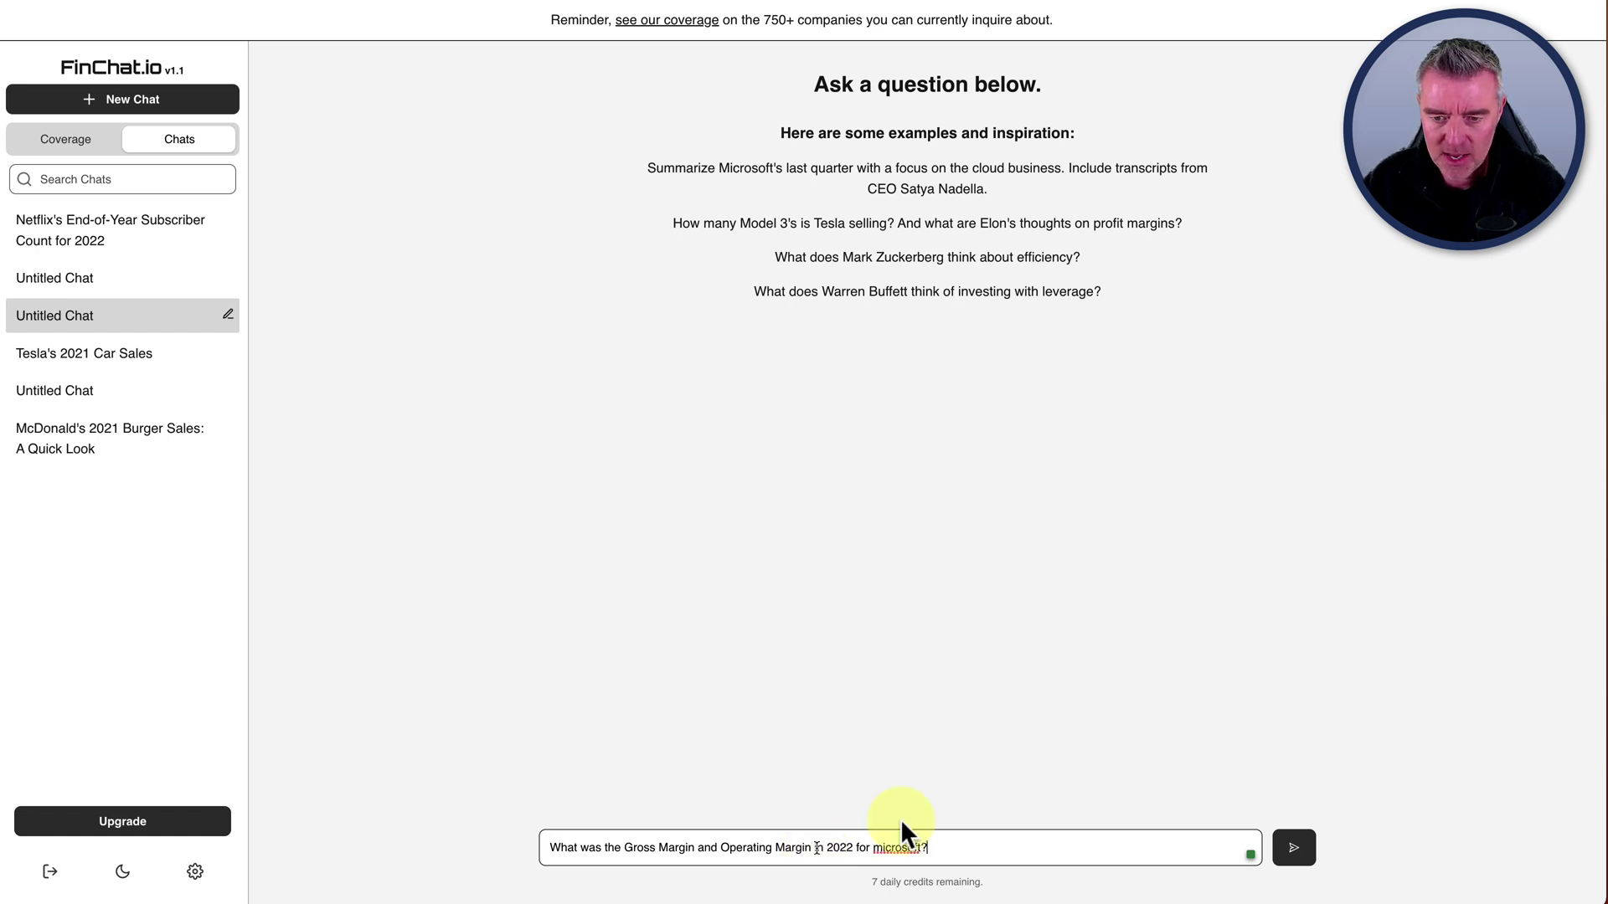
{"action": "left_click", "coordinate": [1296, 849]}
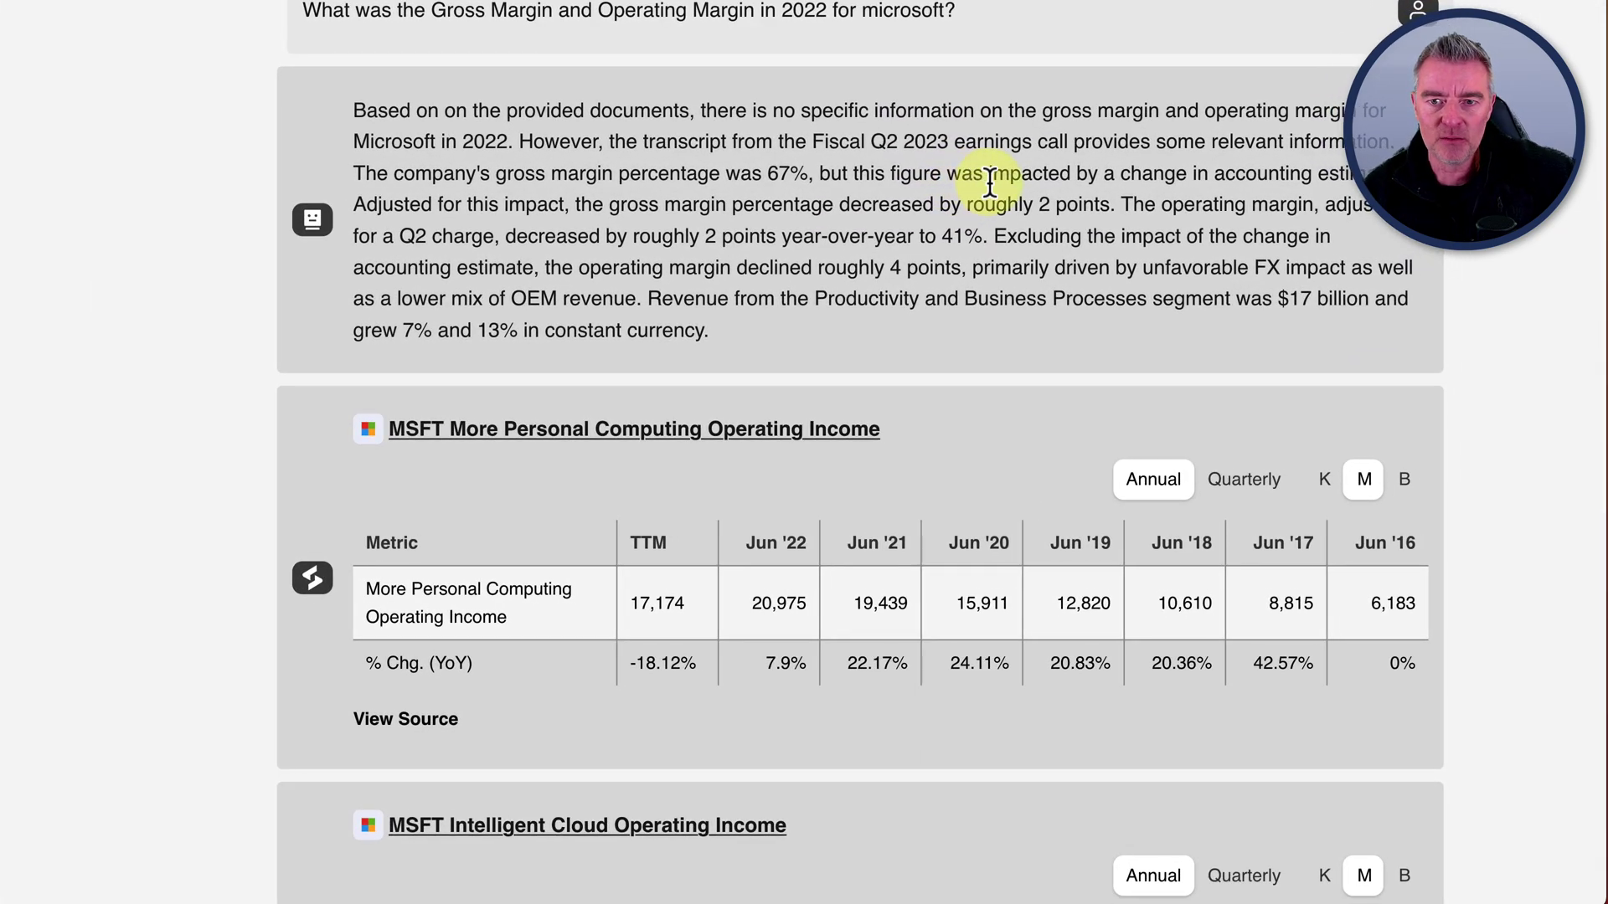
{"action": "scroll", "coordinate": [979, 176], "scroll_direction": "down", "scroll_amount": 1}
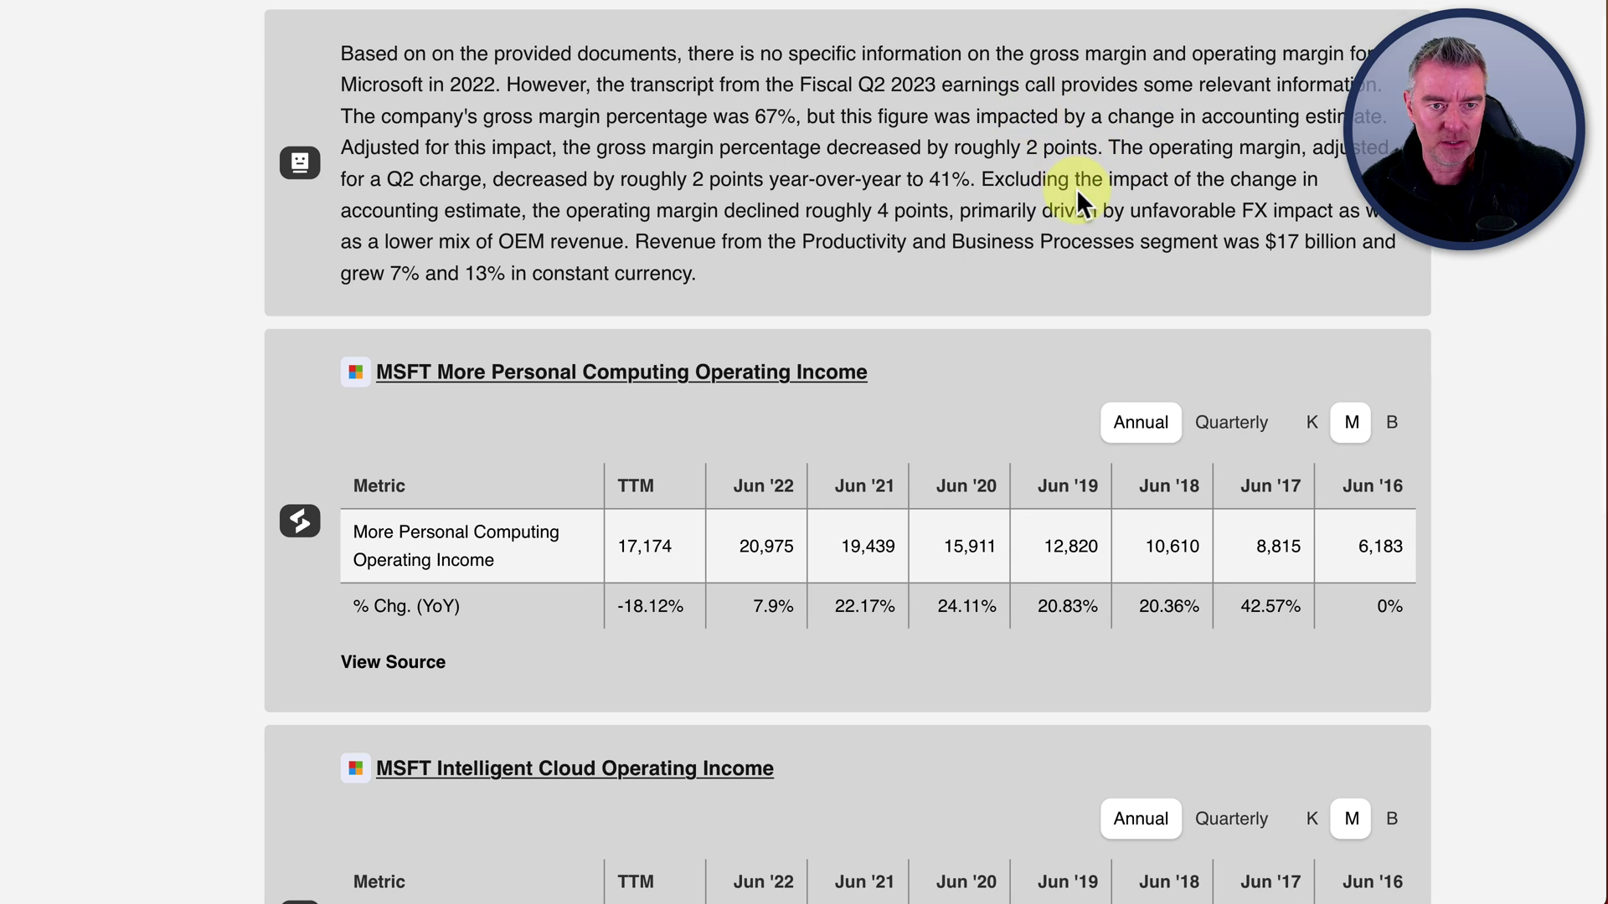
{"action": "scroll", "coordinate": [1077, 188], "scroll_direction": "down", "scroll_amount": 1}
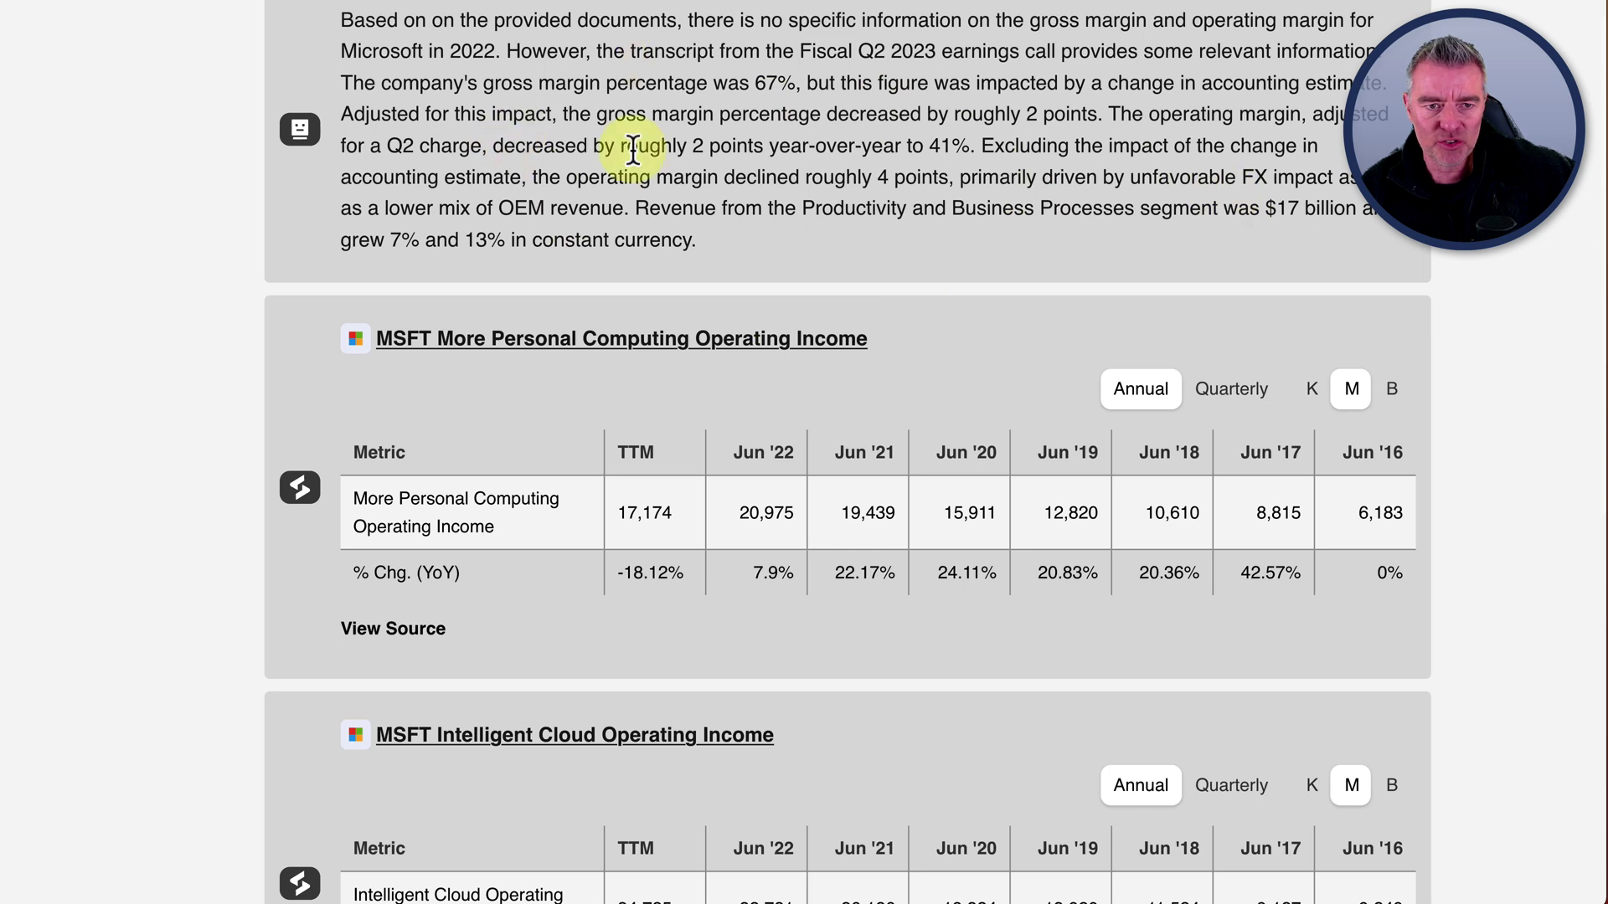
{"action": "scroll", "coordinate": [1041, 329], "scroll_direction": "down", "scroll_amount": 5}
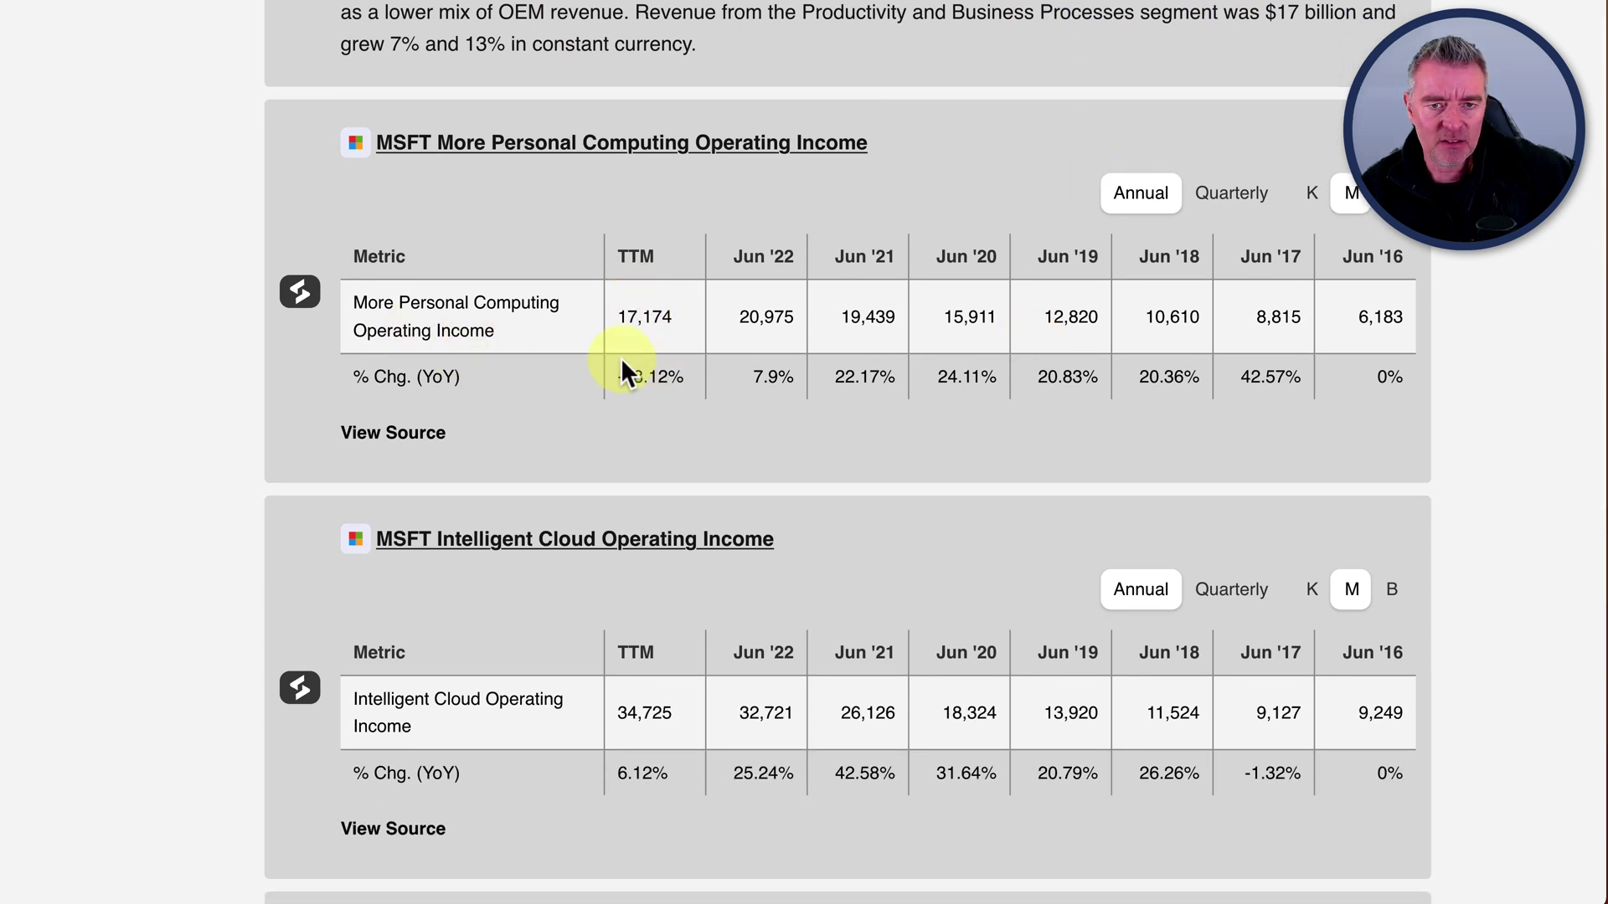
{"action": "scroll", "coordinate": [1001, 389], "scroll_direction": "down", "scroll_amount": 5}
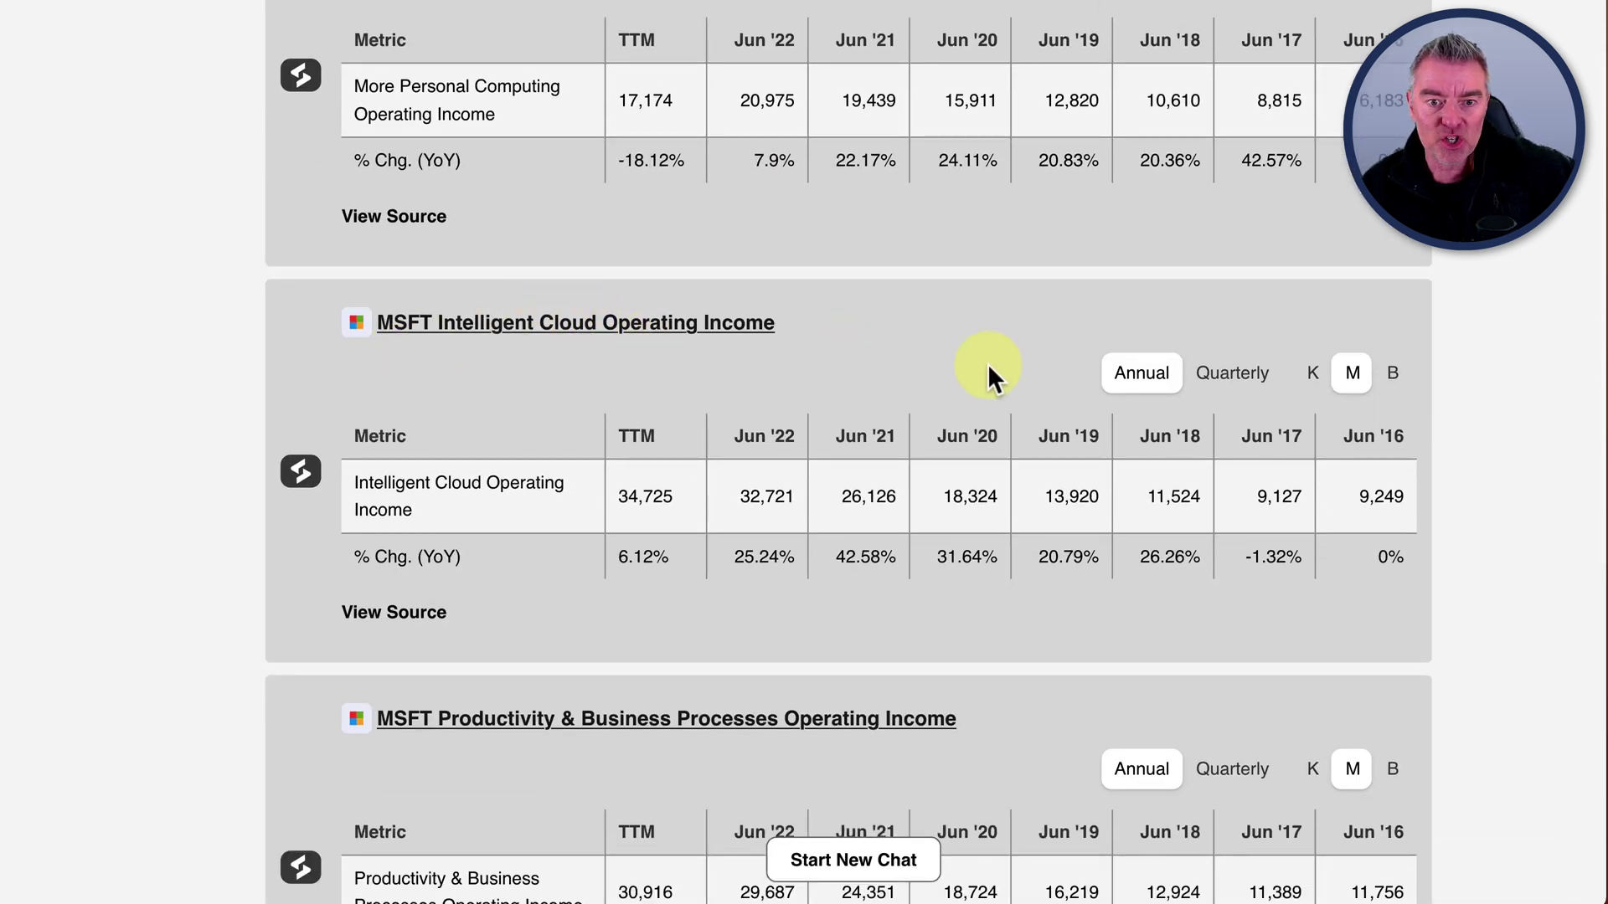
{"action": "scroll", "coordinate": [987, 364], "scroll_direction": "down", "scroll_amount": 8}
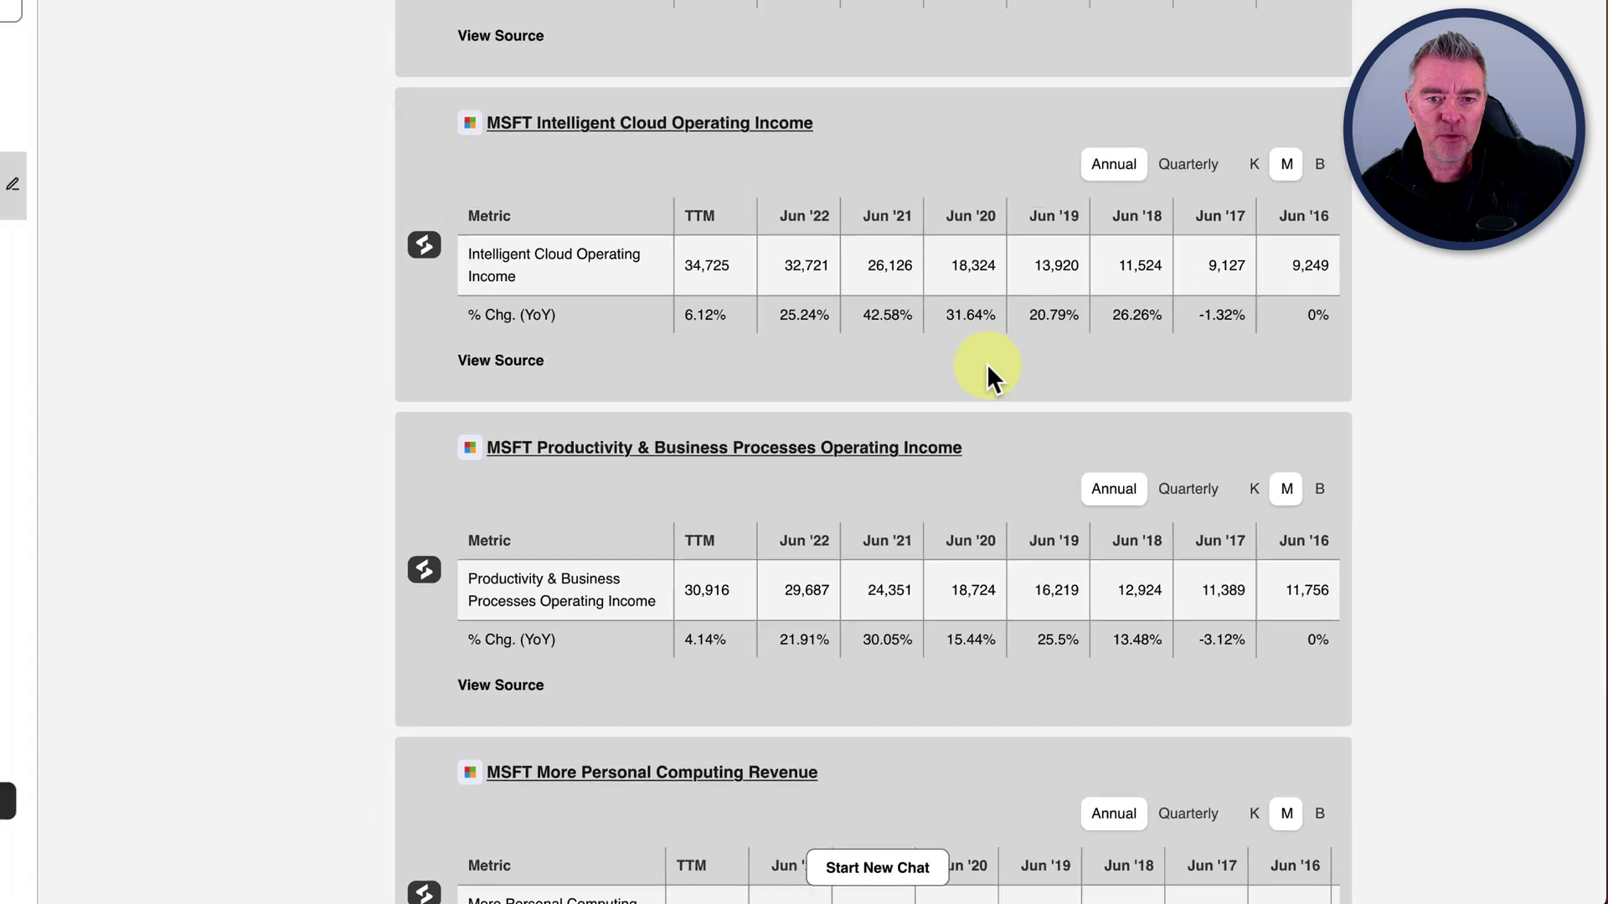
{"action": "scroll", "coordinate": [986, 363], "scroll_direction": "down", "scroll_amount": 8}
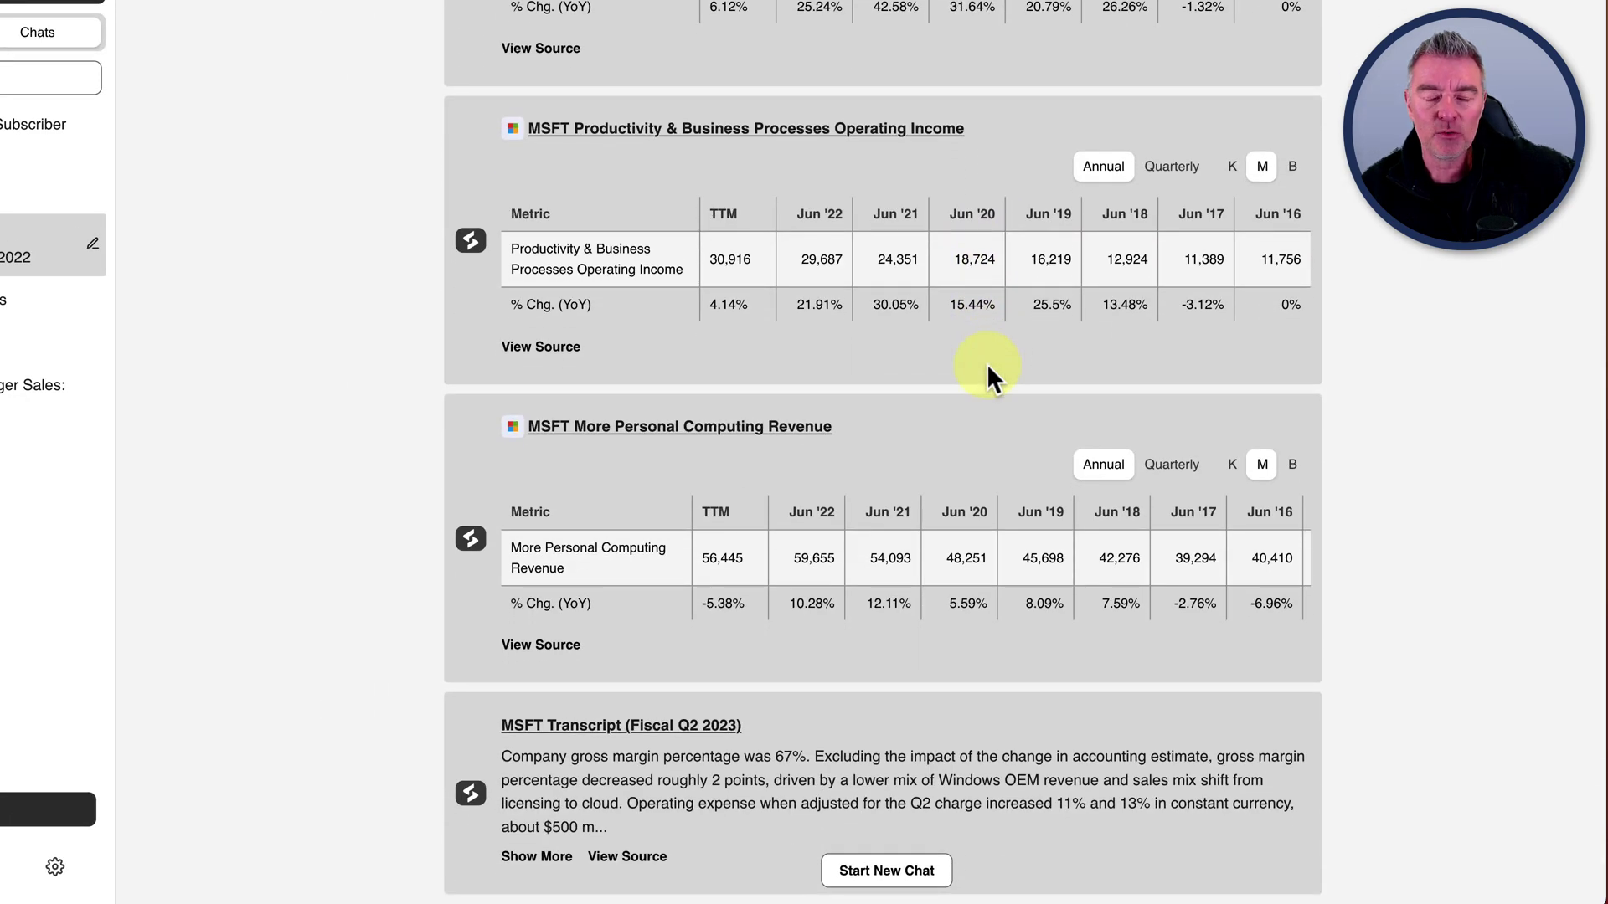
{"action": "scroll", "coordinate": [987, 363], "scroll_direction": "down", "scroll_amount": 2}
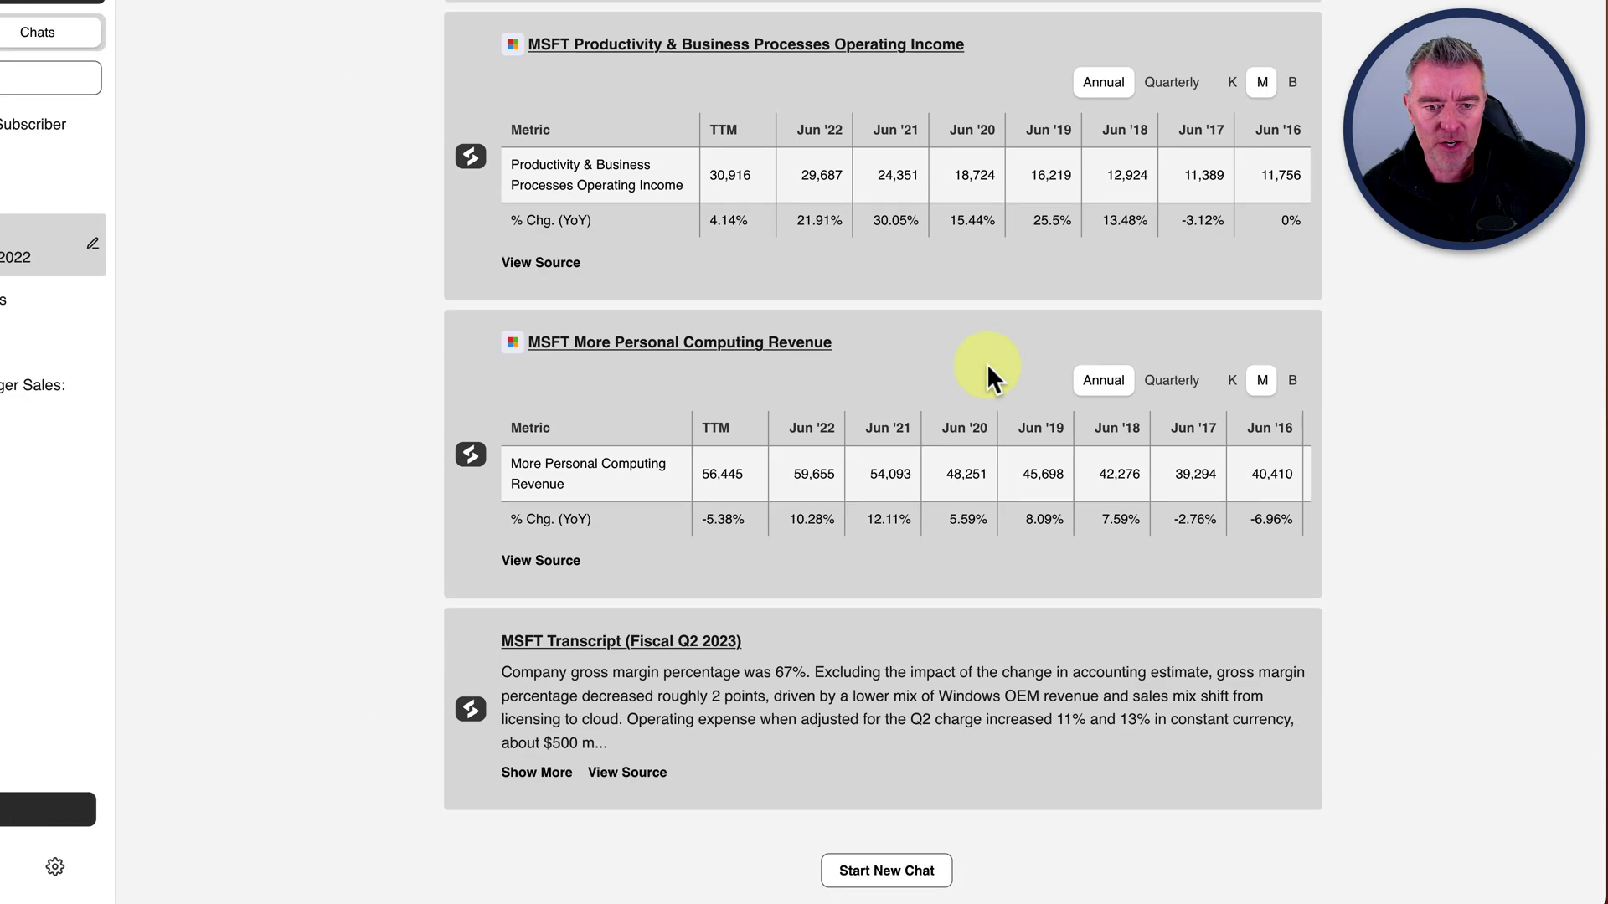
{"action": "scroll", "coordinate": [986, 363], "scroll_direction": "up", "scroll_amount": 20}
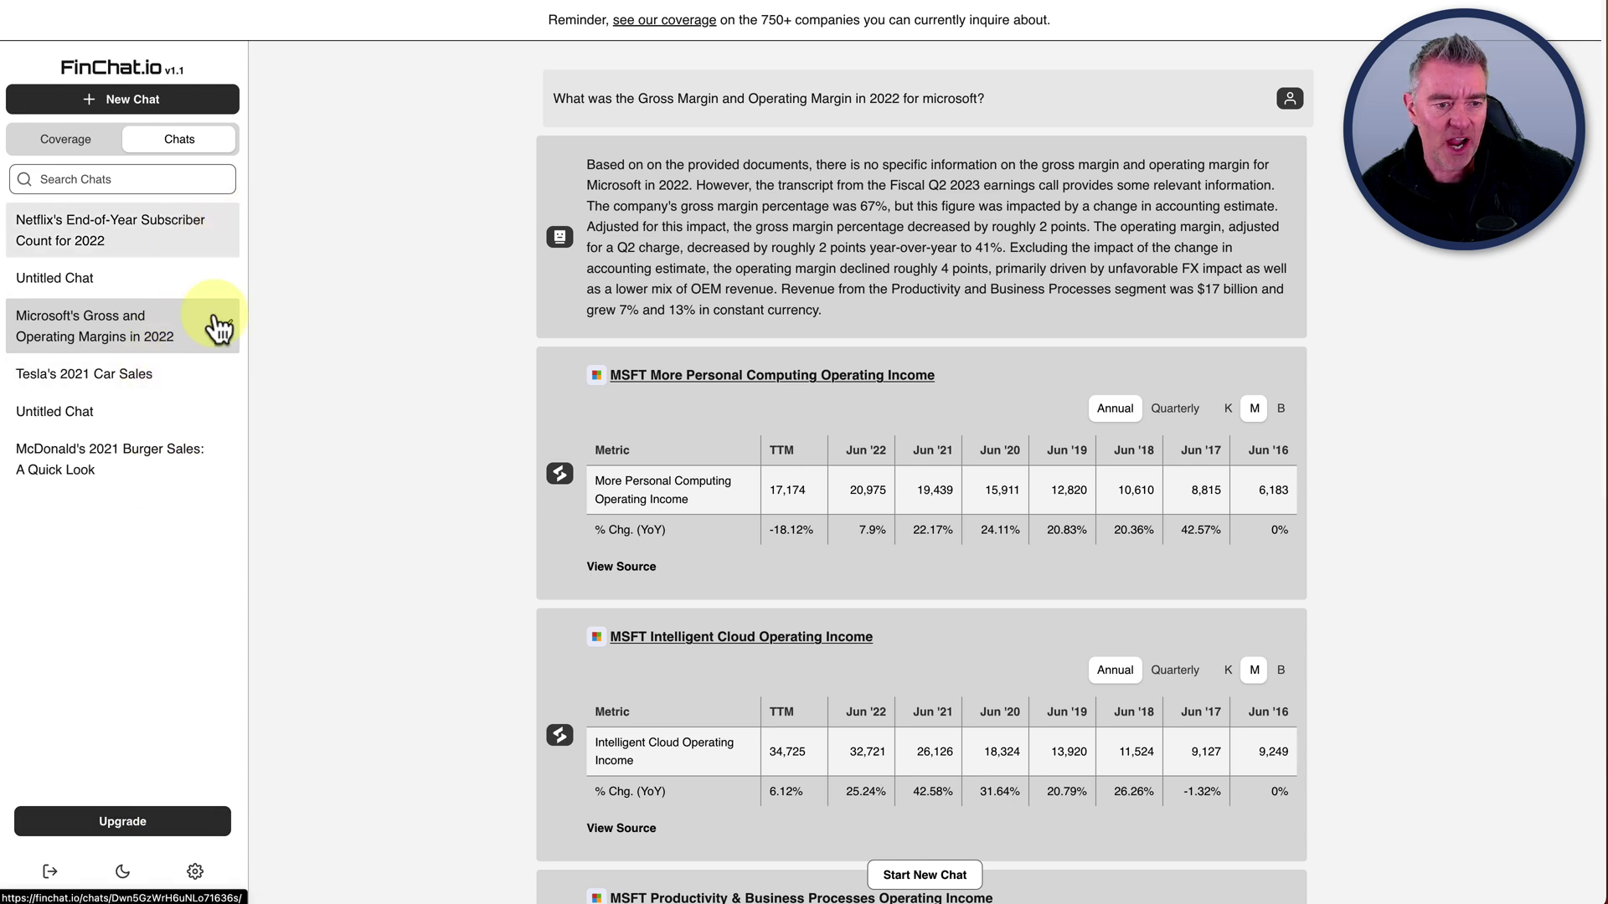
- Show the Coverage list of companies, then start a fresh chat
{"action": "left_click", "coordinate": [70, 139]}
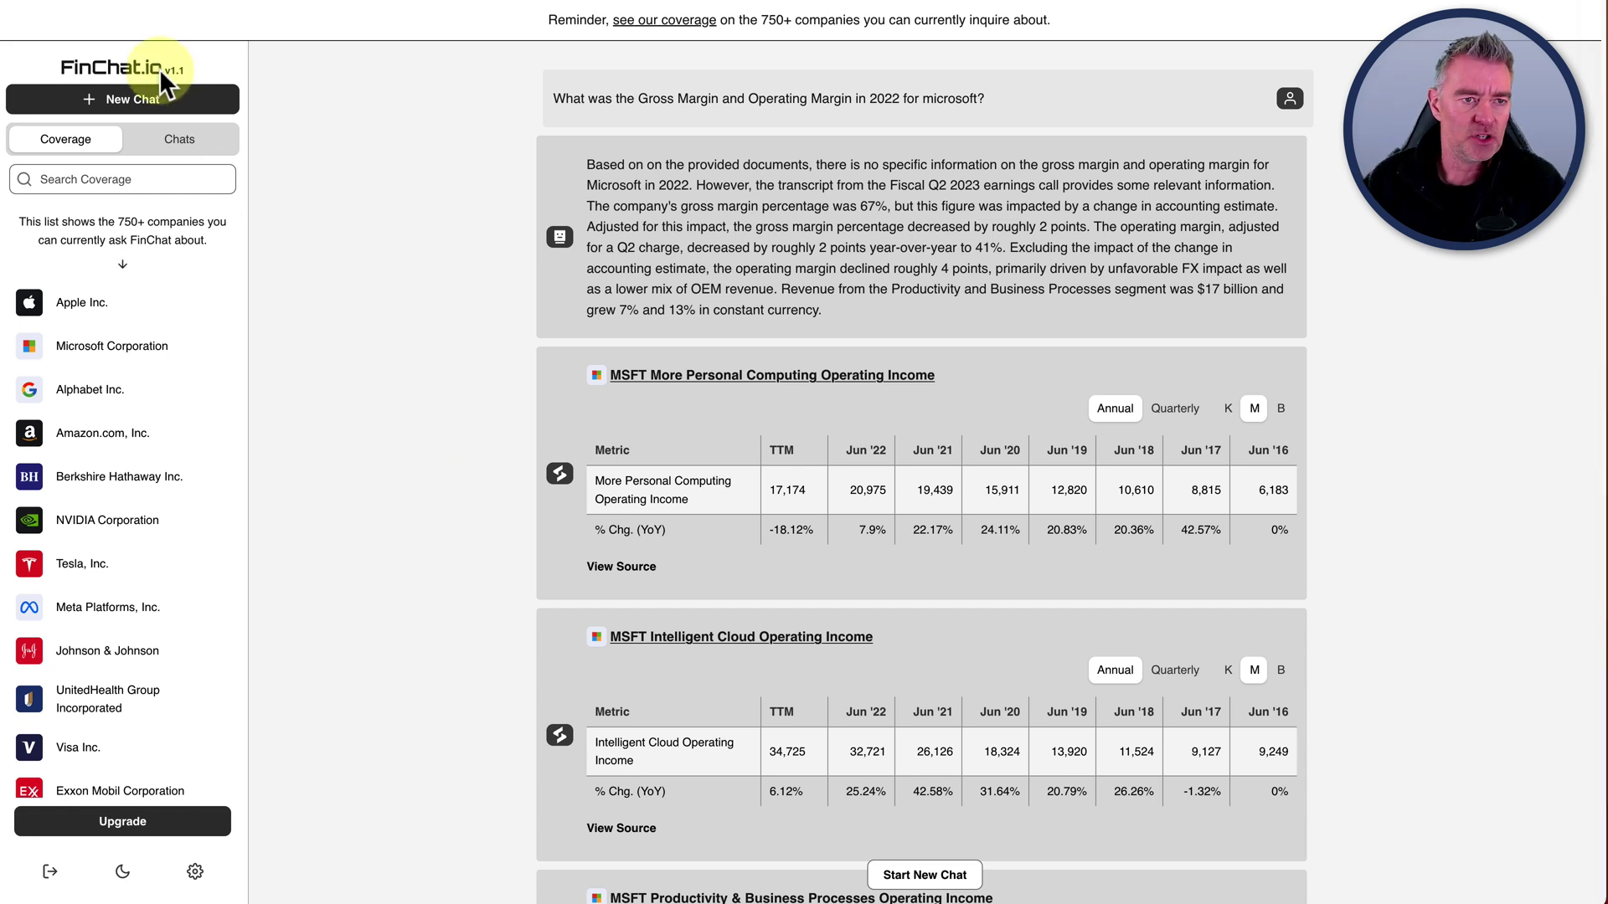
{"action": "left_click", "coordinate": [117, 99]}
- Ask 'What are the Risks and Challenges of Apples business?' and submit it
{"action": "left_click", "coordinate": [595, 837]}
{"action": "type", "text": "Risks and Challenges"}
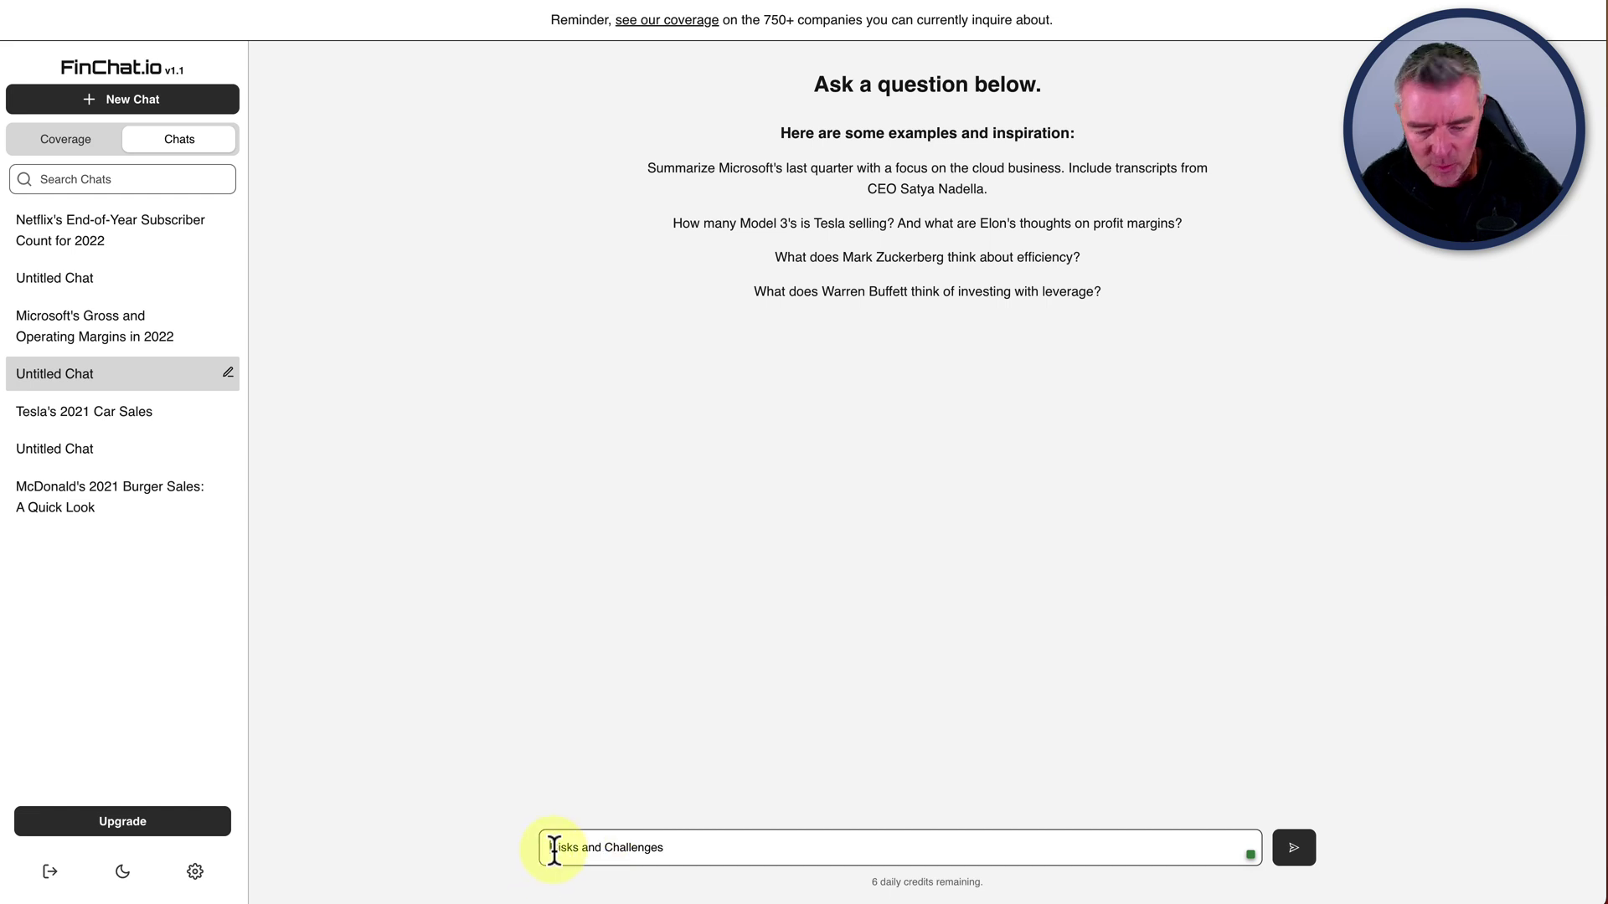
{"action": "type", "text": "What are the"}
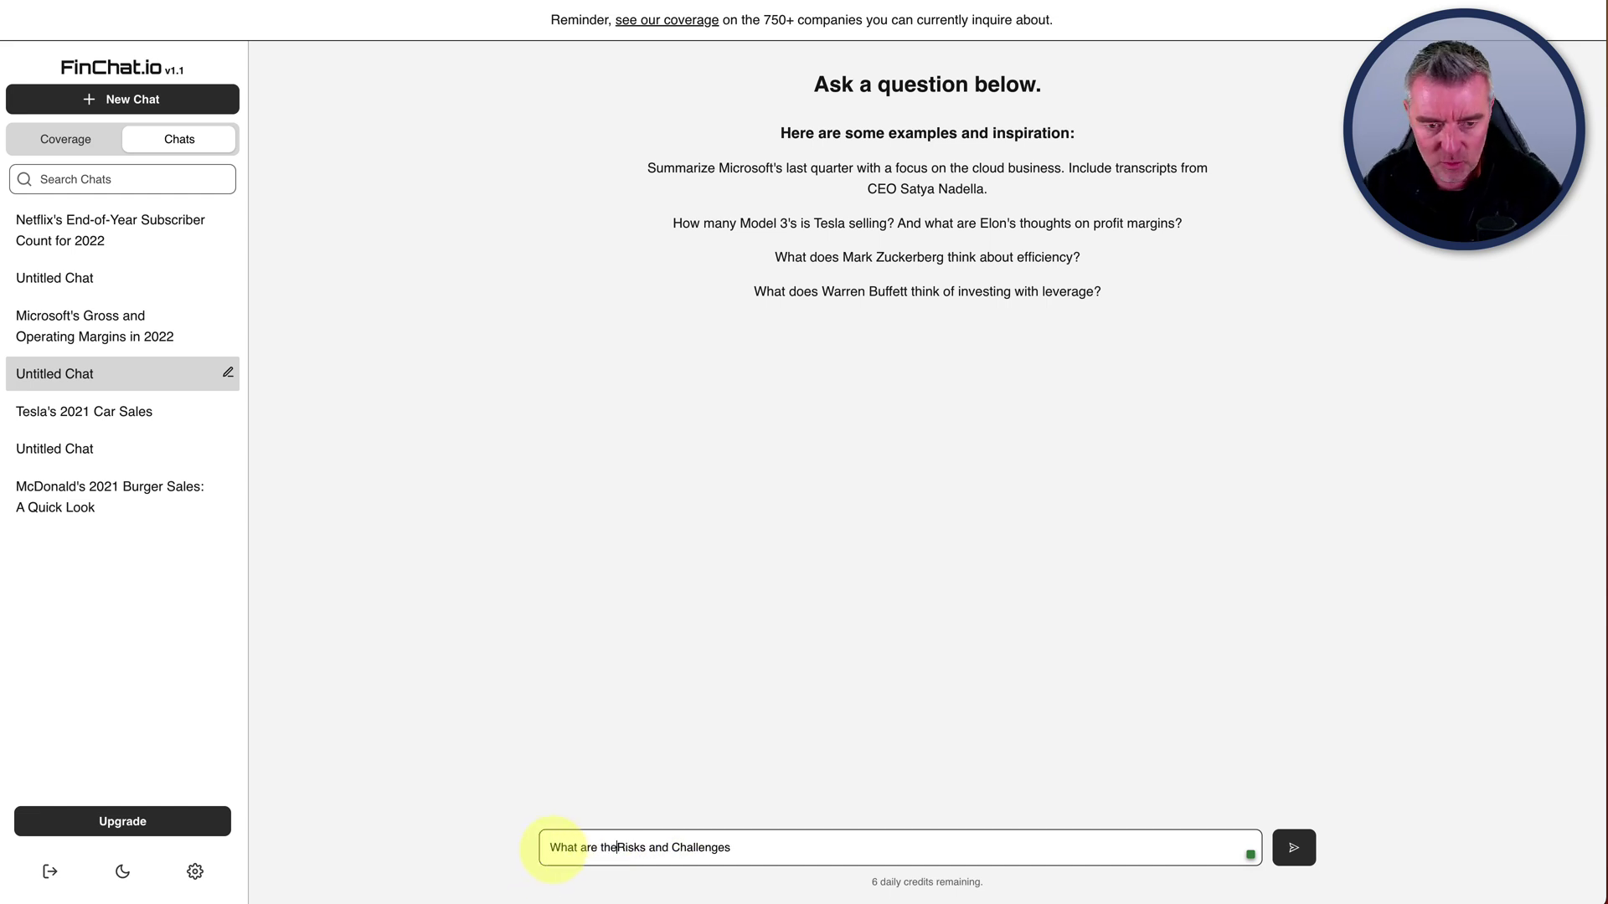
{"action": "left_click", "coordinate": [759, 848]}
{"action": "type", "text": "of Apple"}
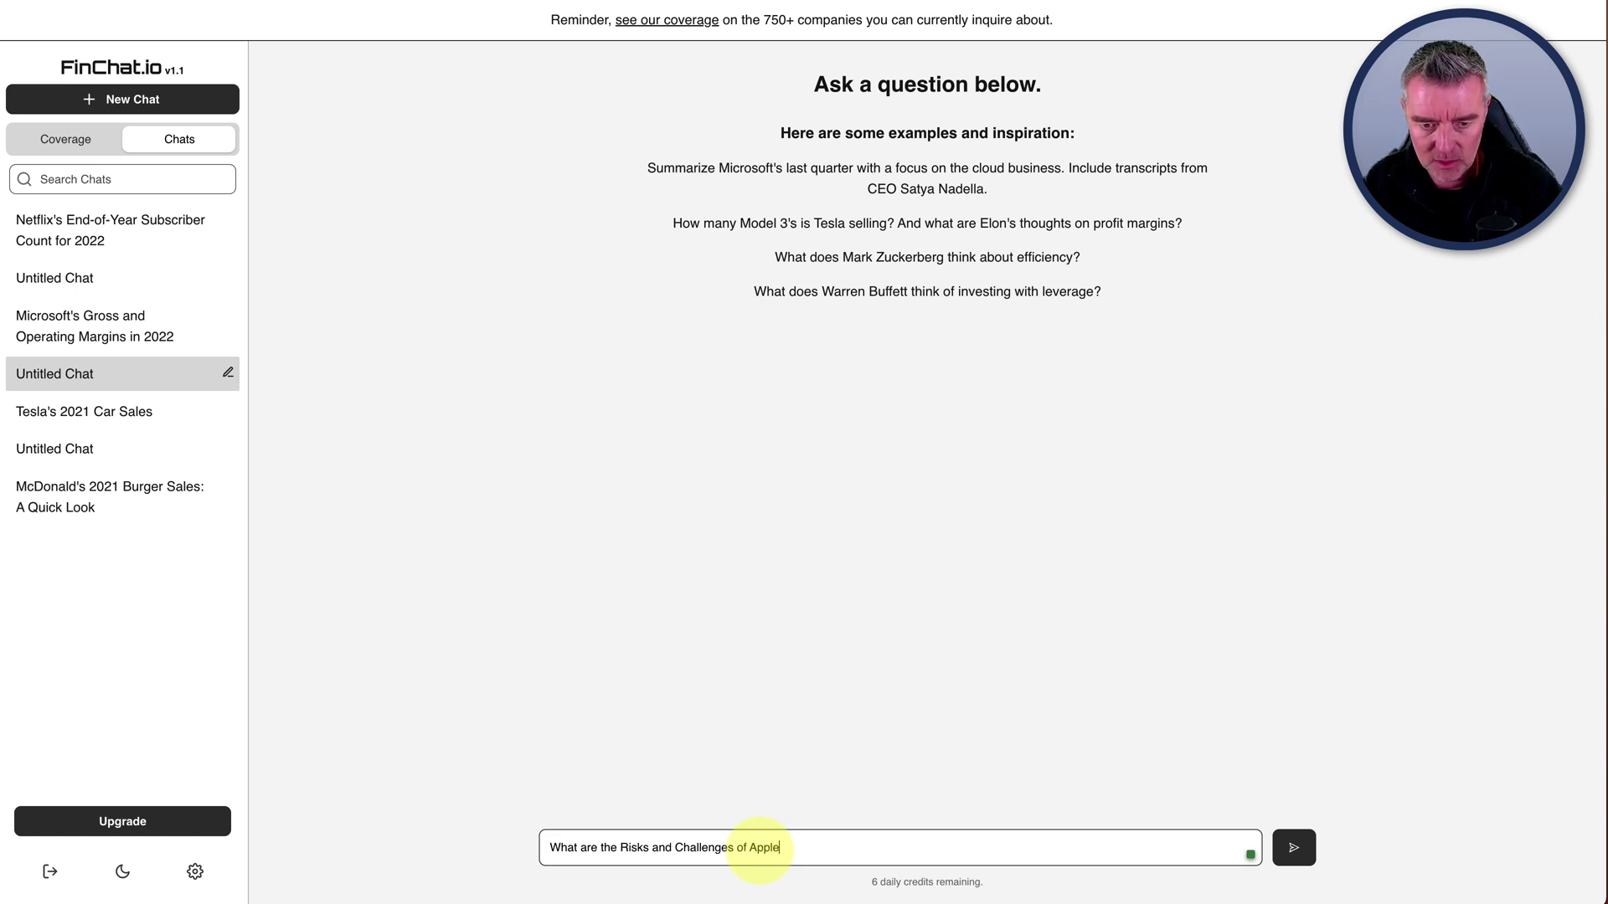
{"action": "type", "text": "s business"}
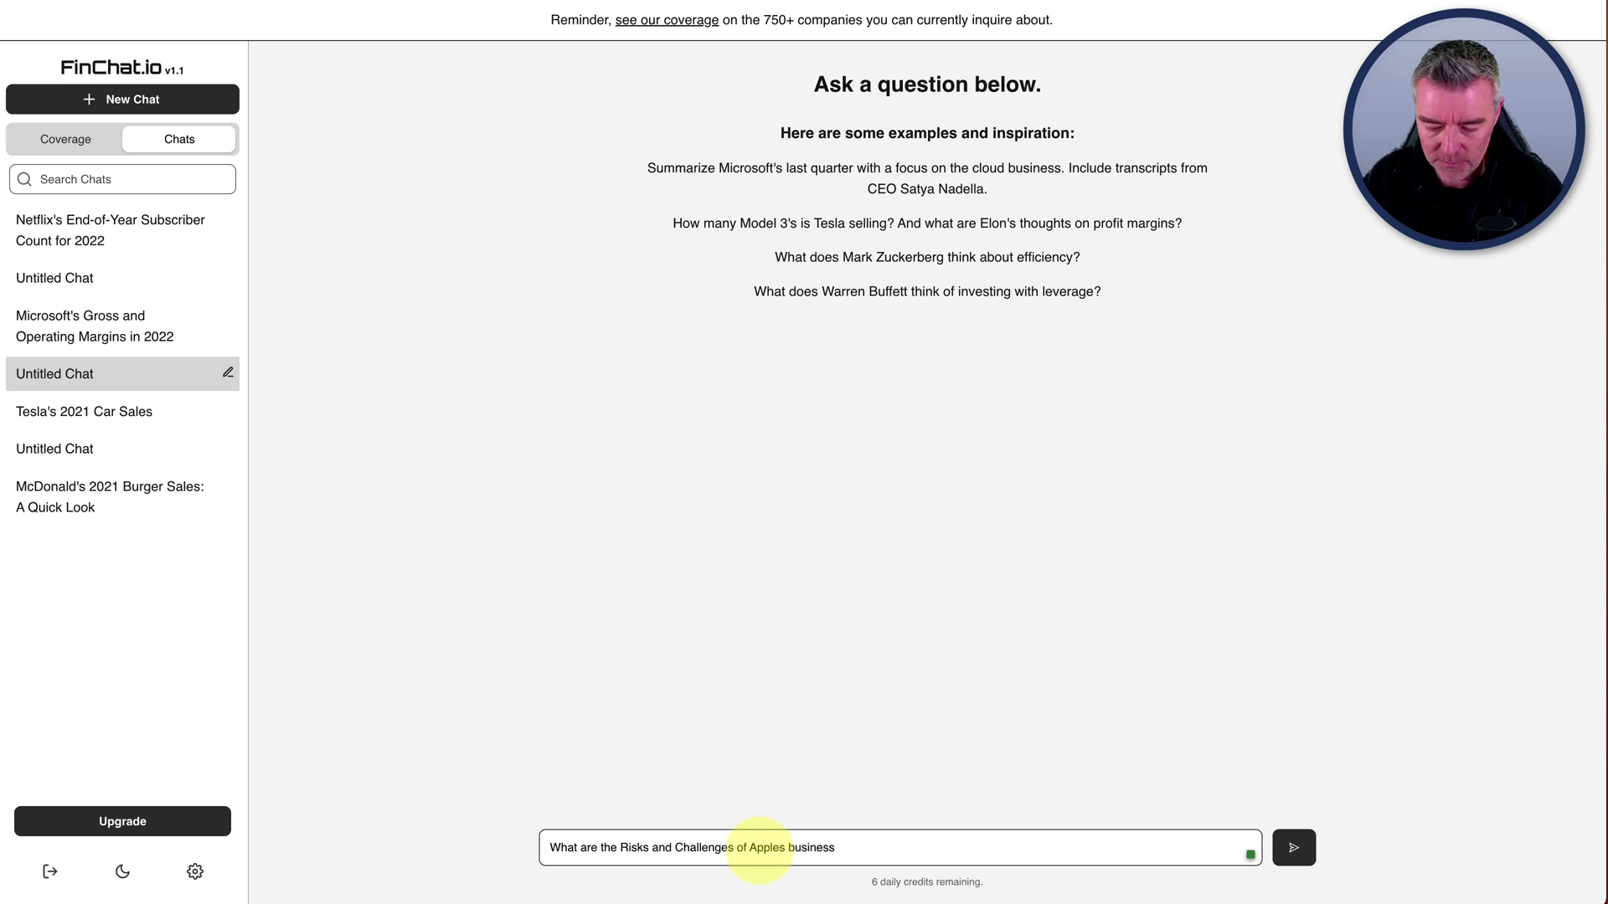
{"action": "type", "text": "?"}
{"action": "key", "text": "Return"}
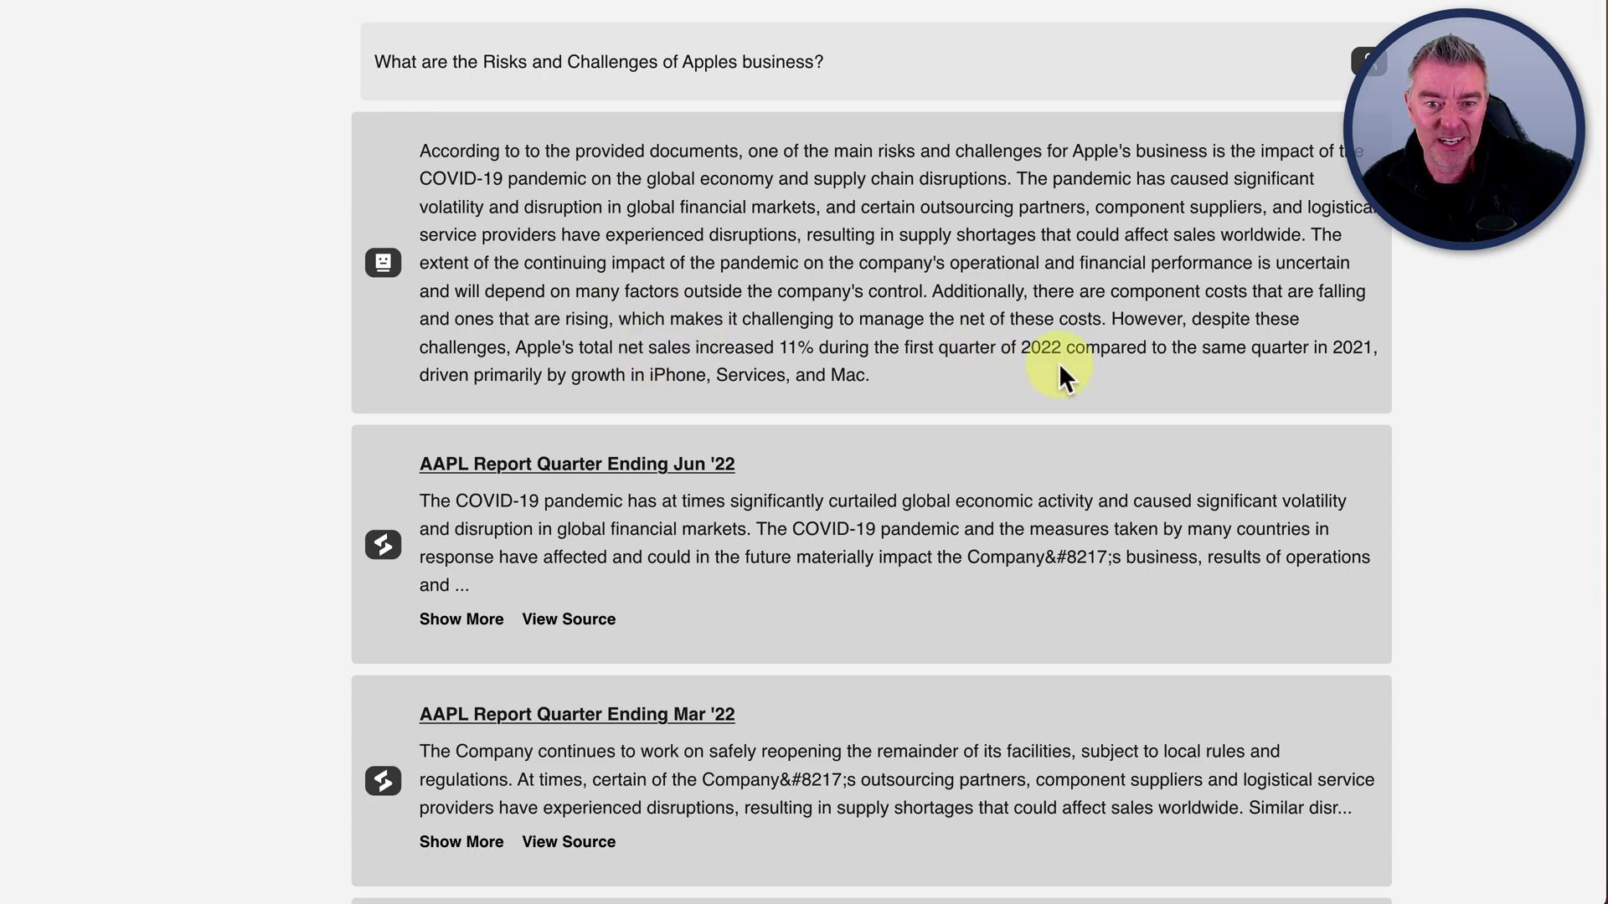
- Scroll through the cited AAPL report and transcript cards under the Apple risks answer
{"action": "scroll", "coordinate": [1059, 364], "scroll_direction": "down", "scroll_amount": 1}
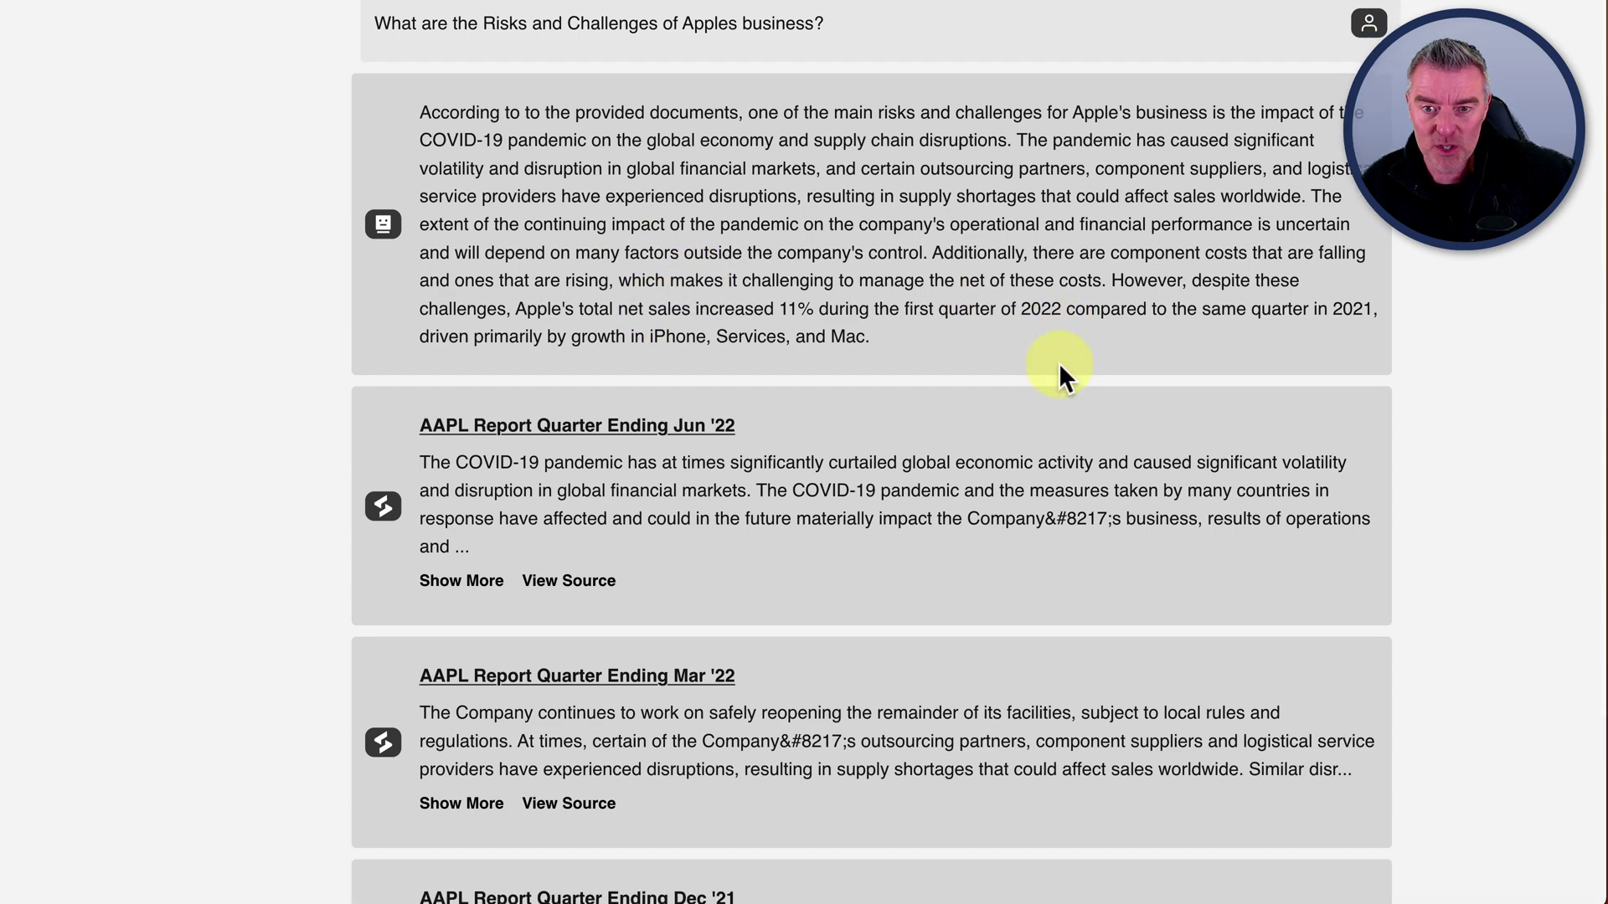
{"action": "scroll", "coordinate": [1058, 363], "scroll_direction": "right", "scroll_amount": 1}
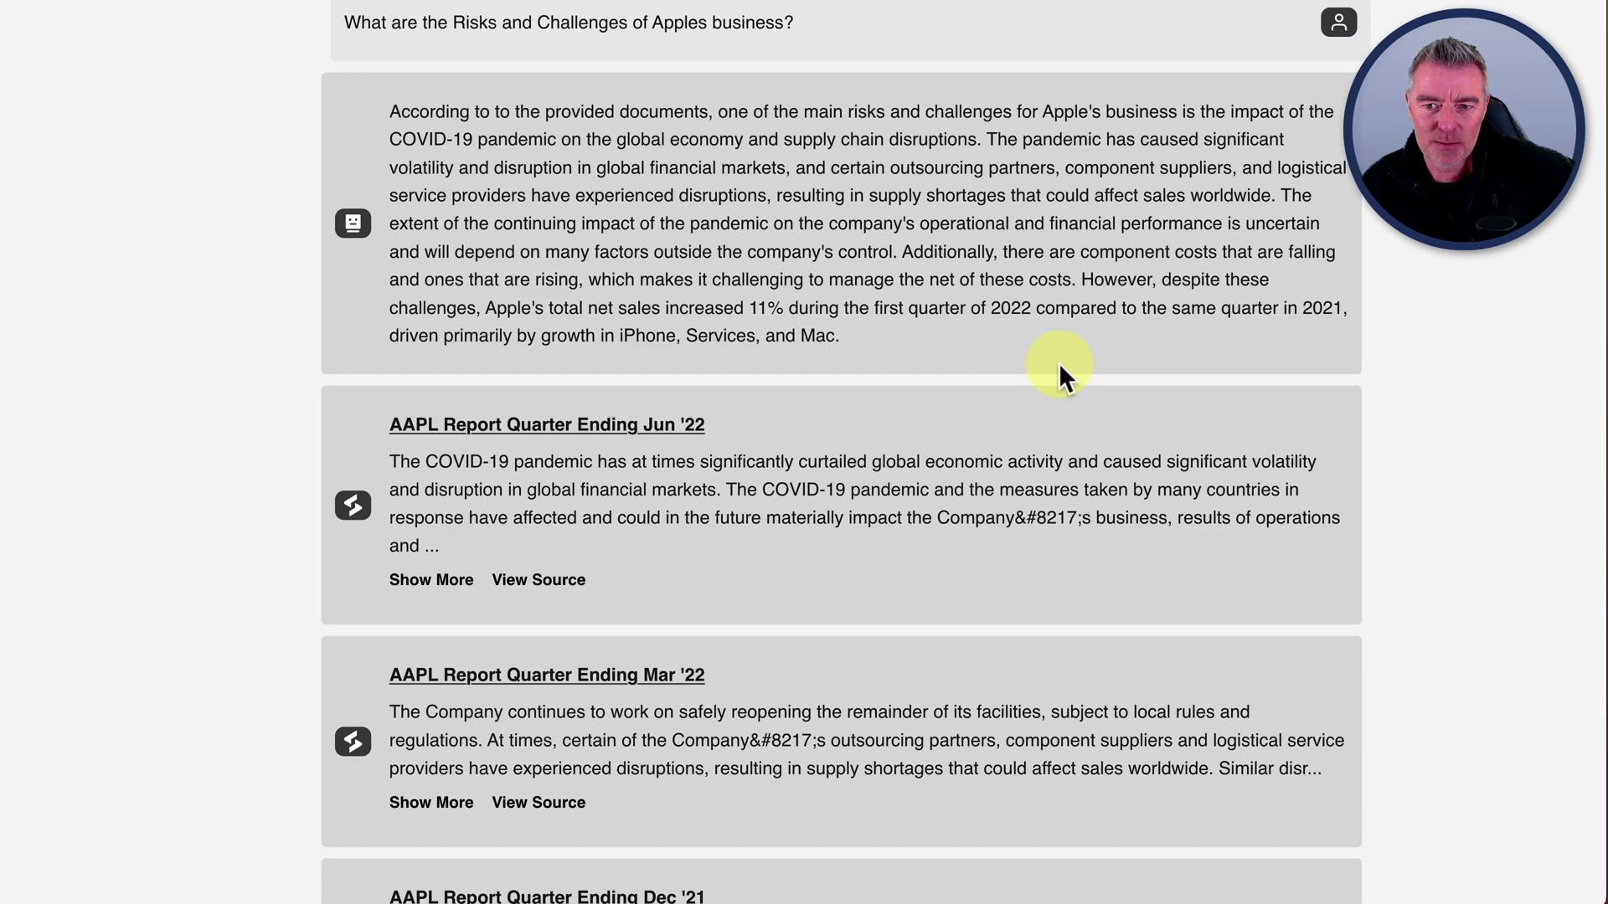
{"action": "scroll", "coordinate": [1058, 364], "scroll_direction": "down", "scroll_amount": 2}
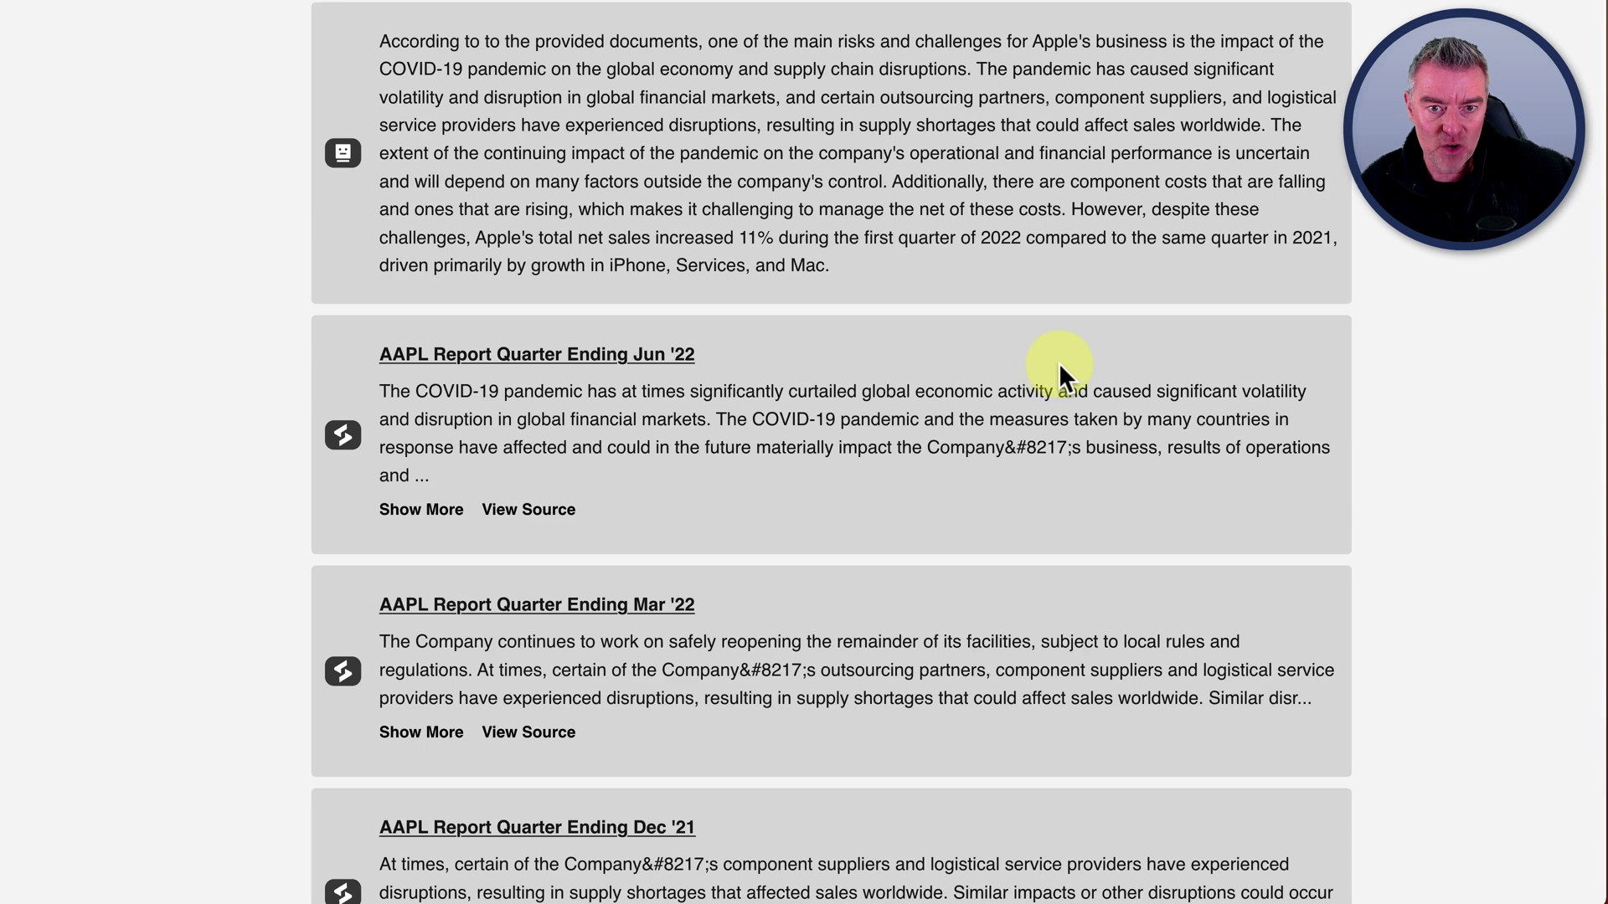
{"action": "scroll", "coordinate": [1059, 363], "scroll_direction": "down", "scroll_amount": 3}
{"action": "scroll", "coordinate": [1059, 363], "scroll_direction": "right", "scroll_amount": 1}
{"action": "scroll", "coordinate": [1059, 368], "scroll_direction": "down", "scroll_amount": 1}
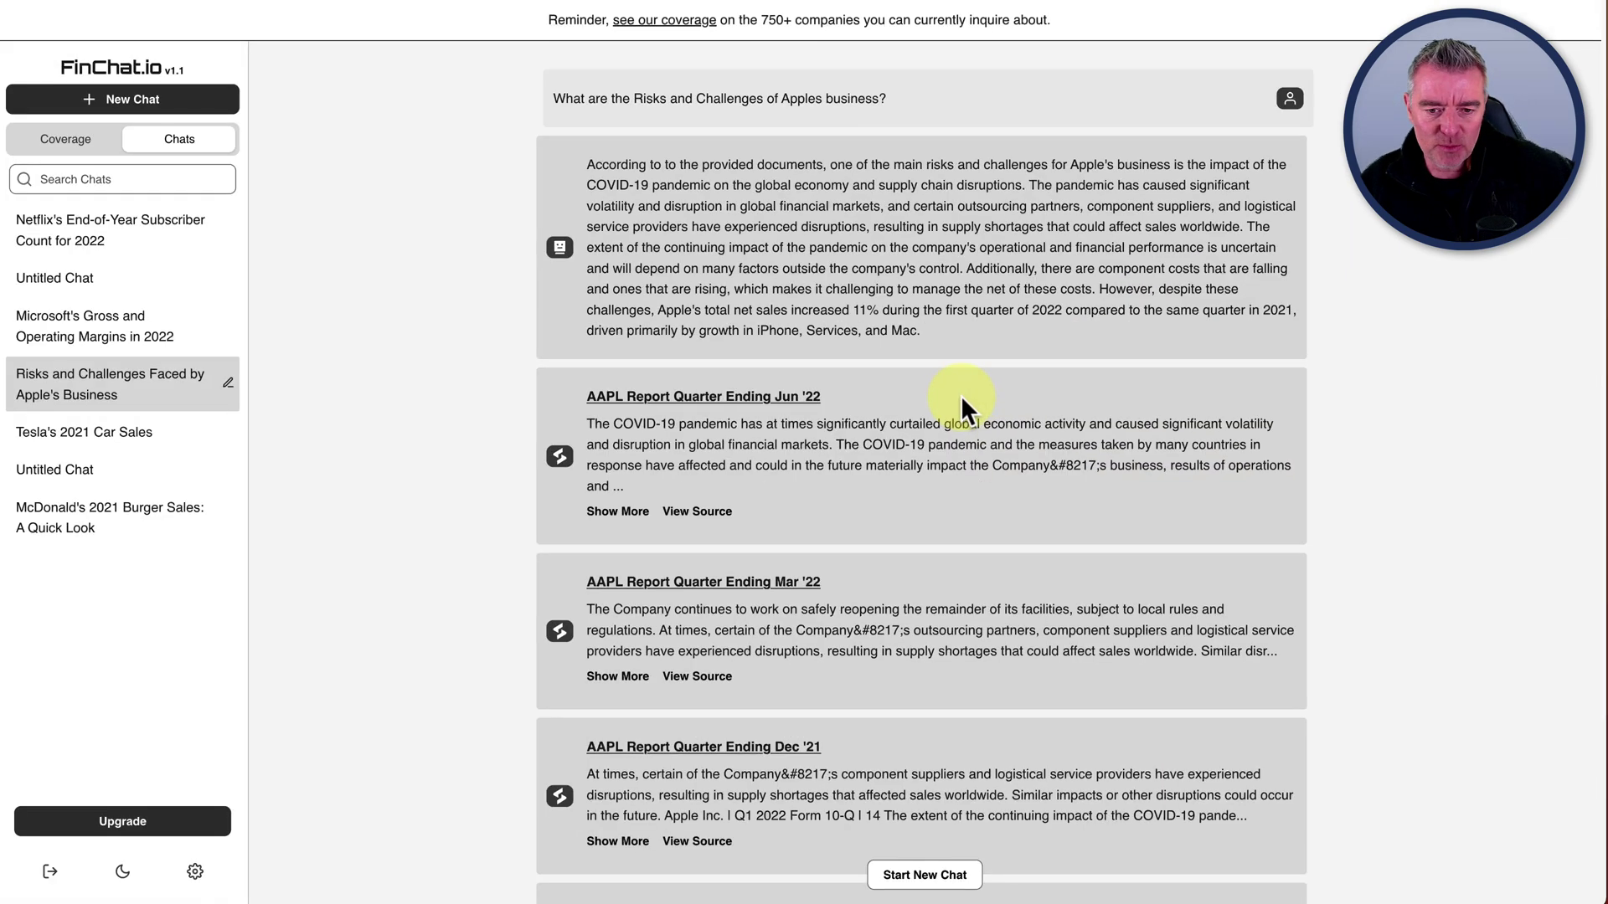
{"action": "scroll", "coordinate": [961, 396], "scroll_direction": "down", "scroll_amount": 5}
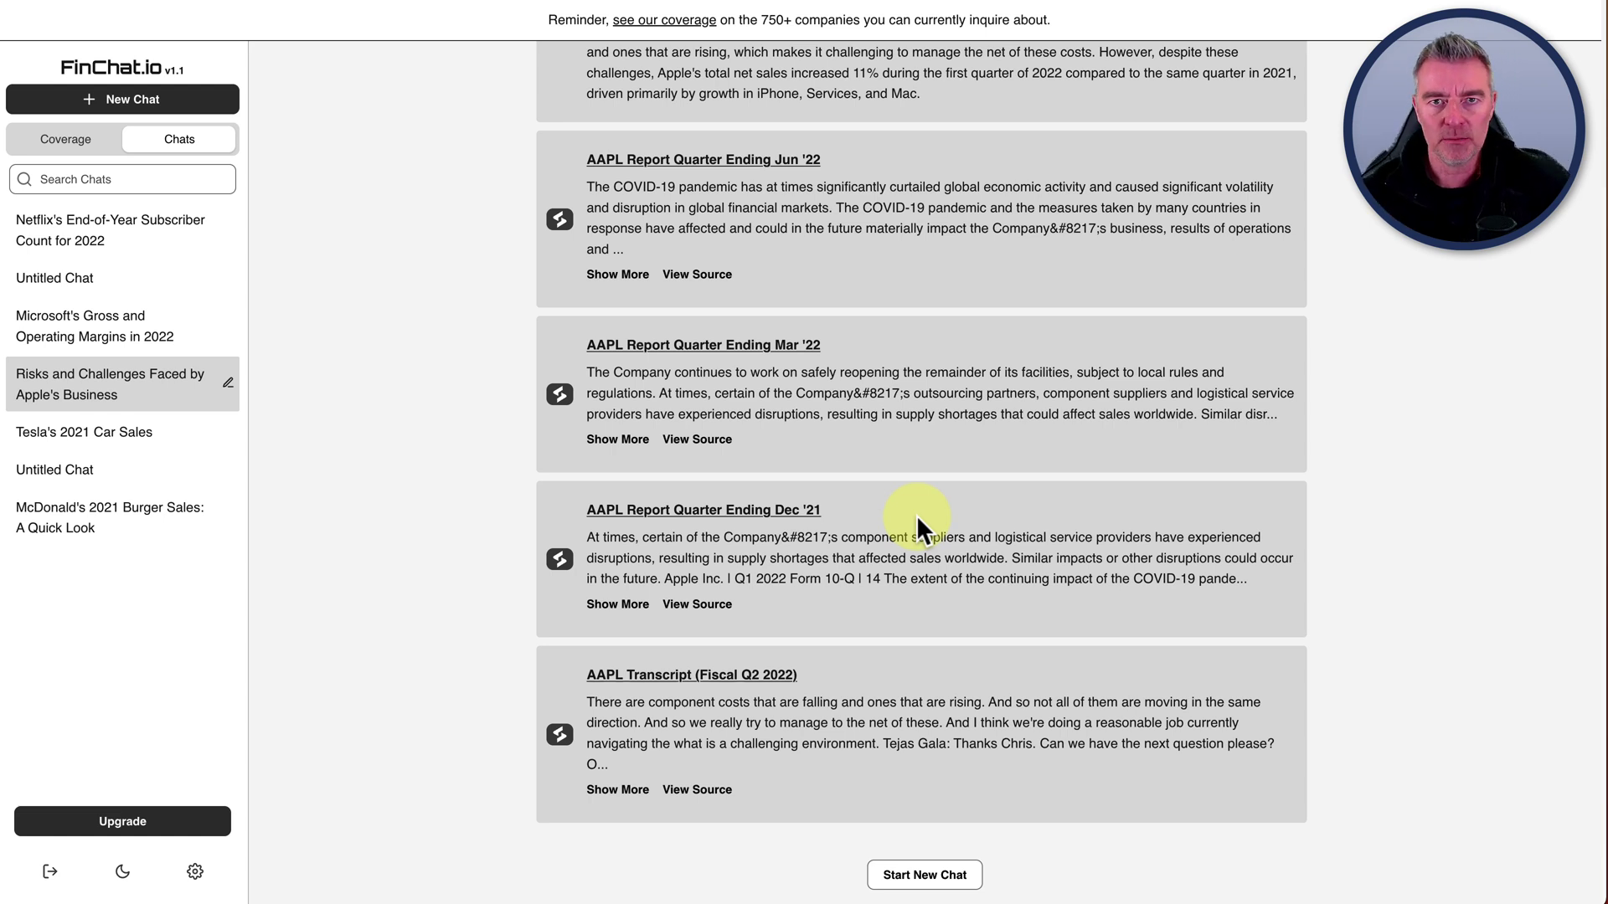
- In a new chat, ask which of Microsoft and Apple had the highest 2021 profit margin
{"action": "left_click", "coordinate": [185, 105]}
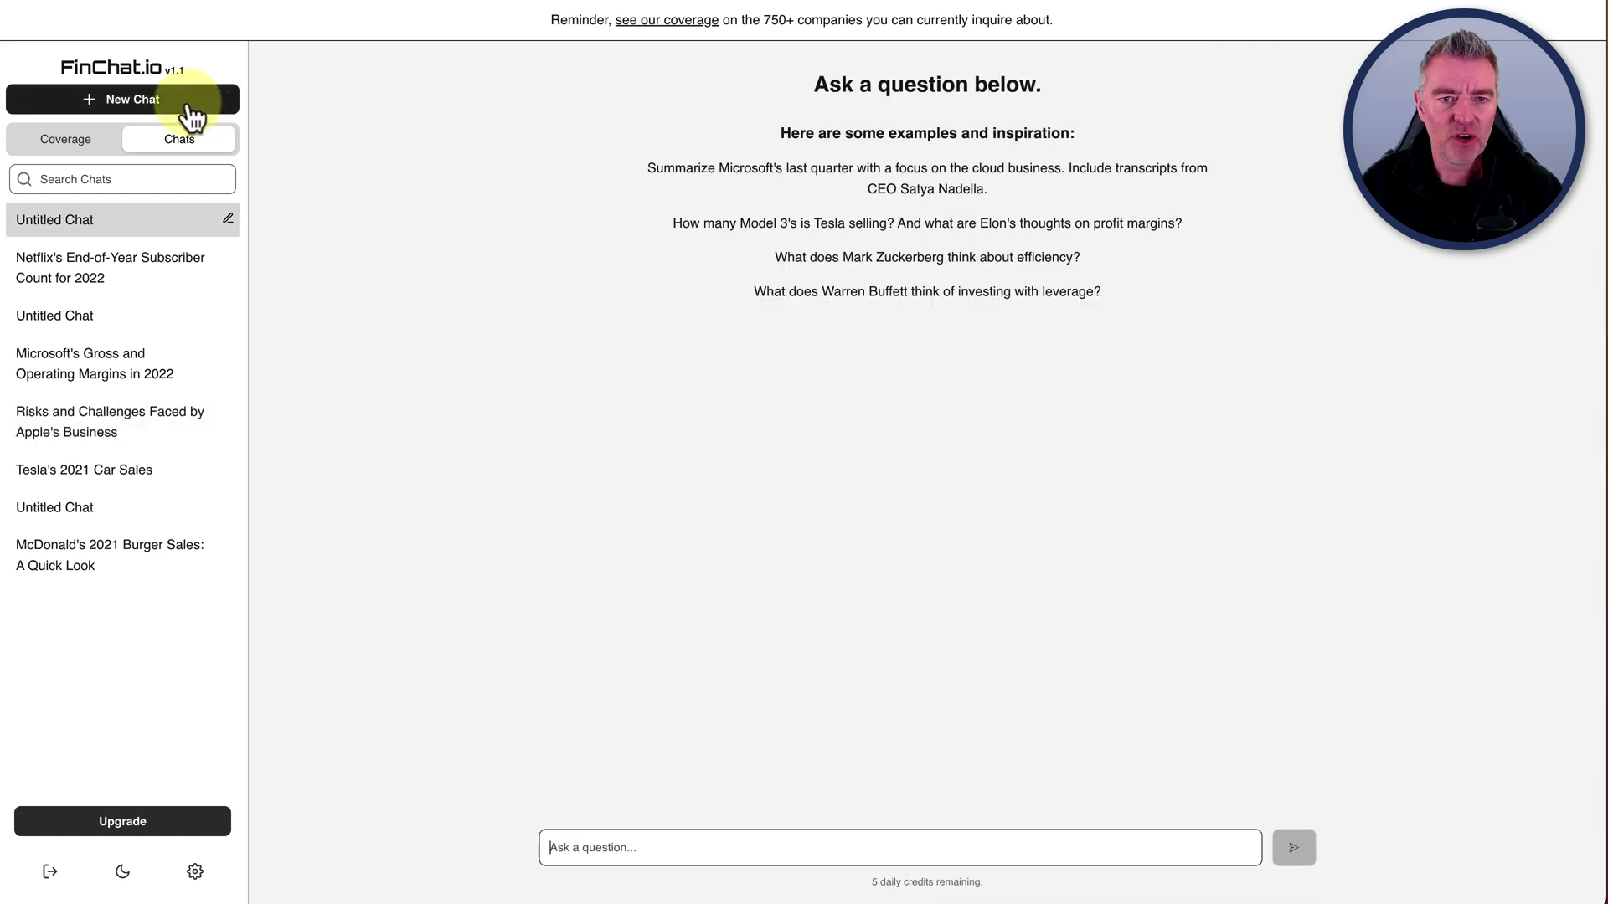
{"action": "left_click", "coordinate": [590, 849]}
{"action": "type", "text": "Who had the highest"}
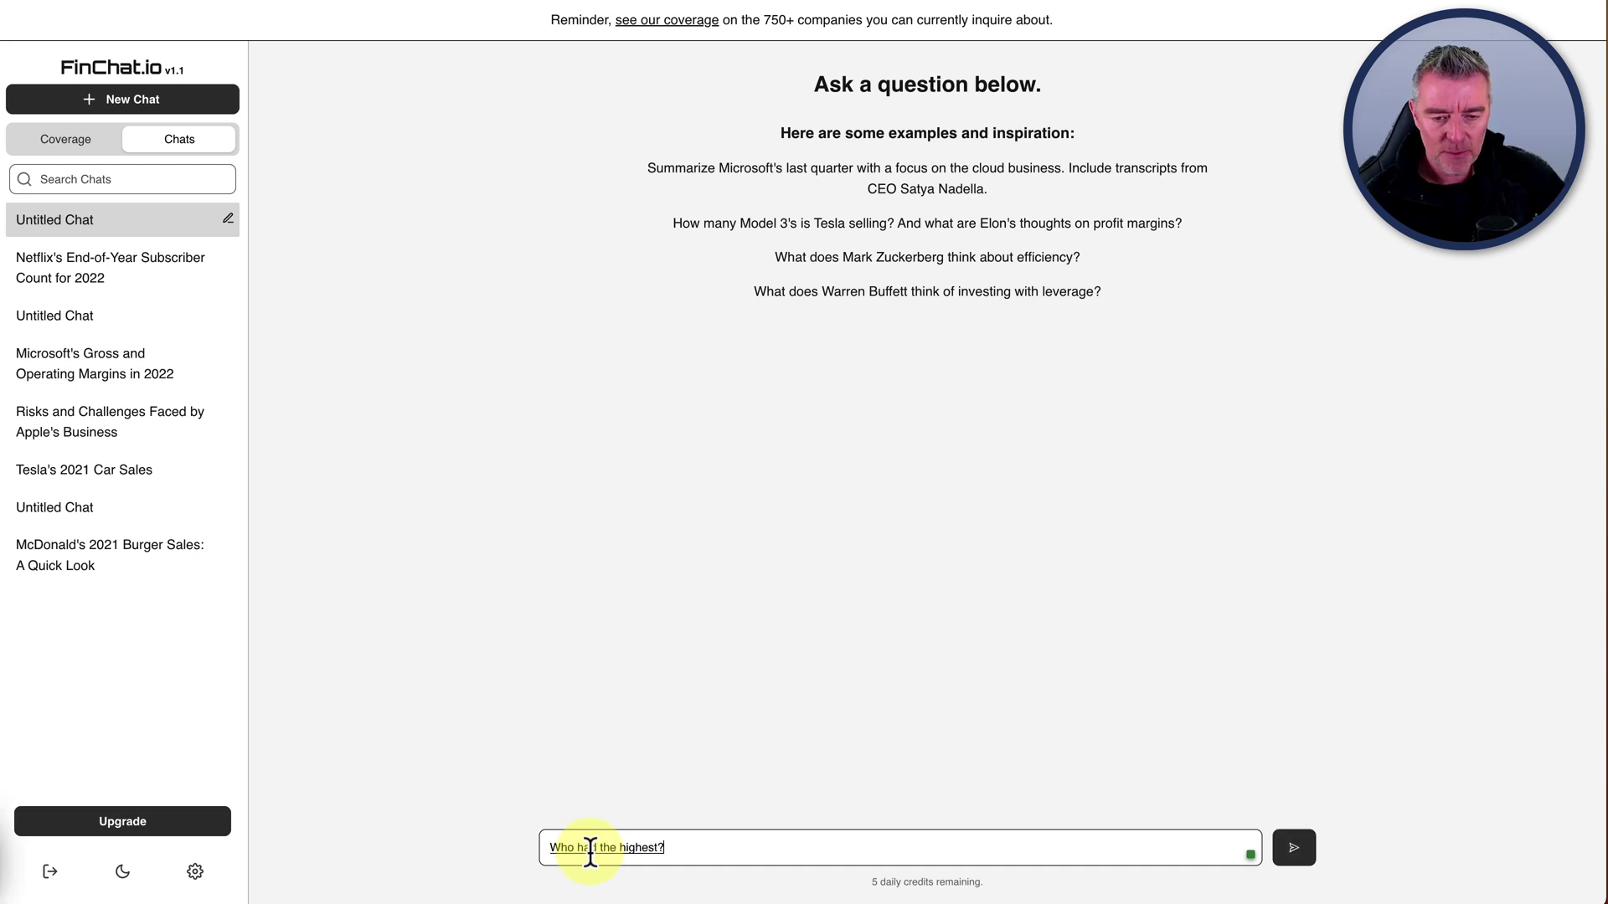
{"action": "type", "text": " profit margin?"}
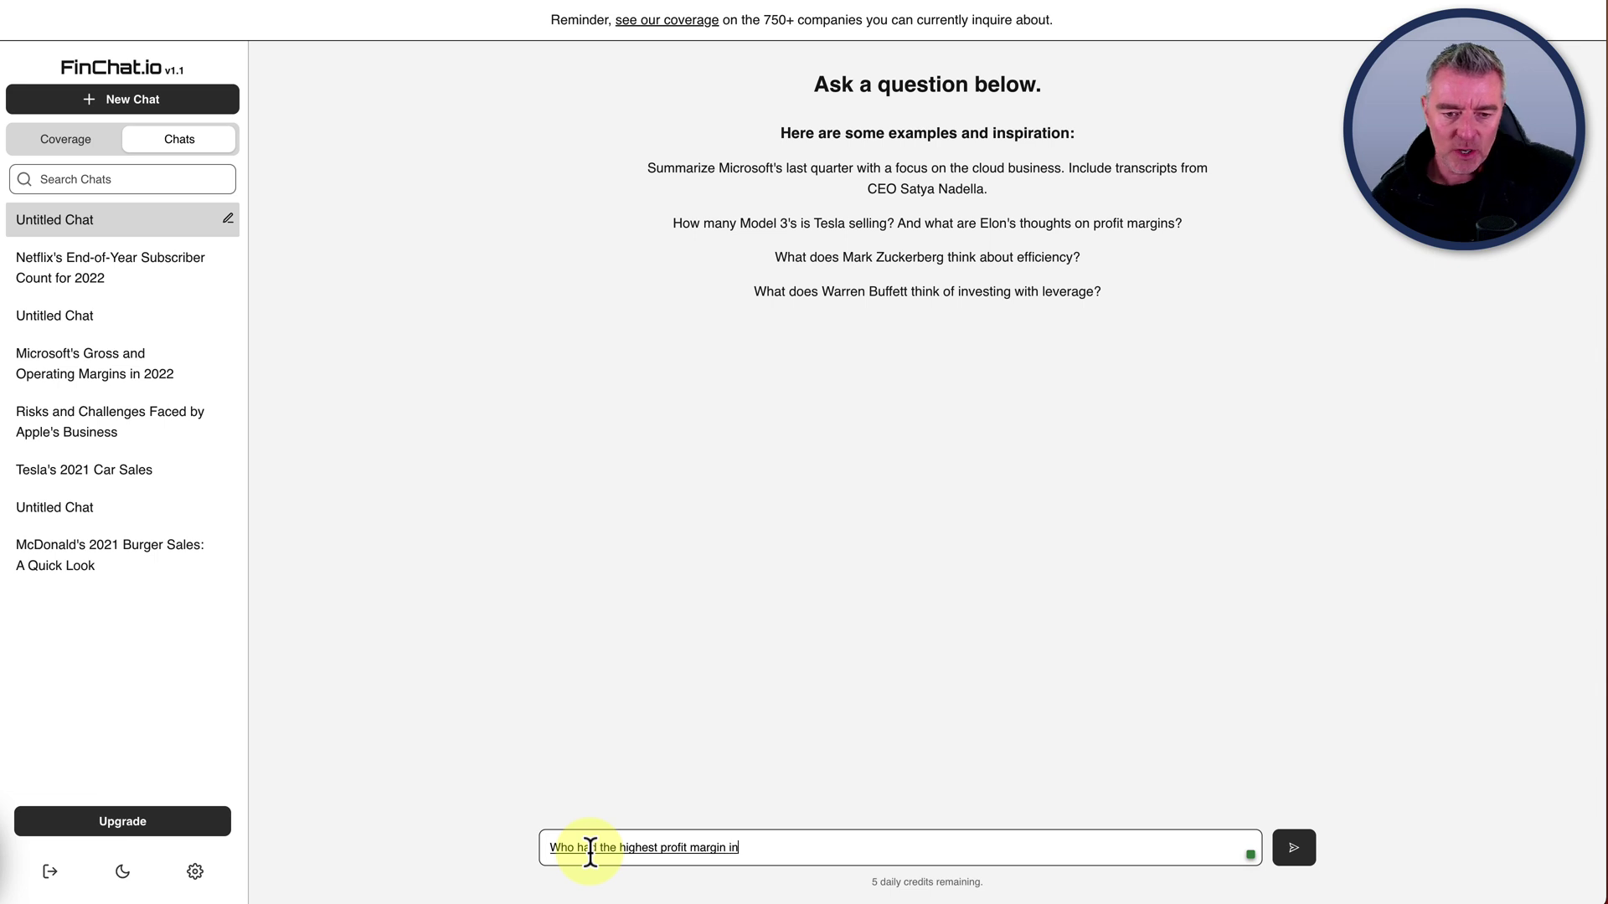
{"action": "type", "text": " 2020"}
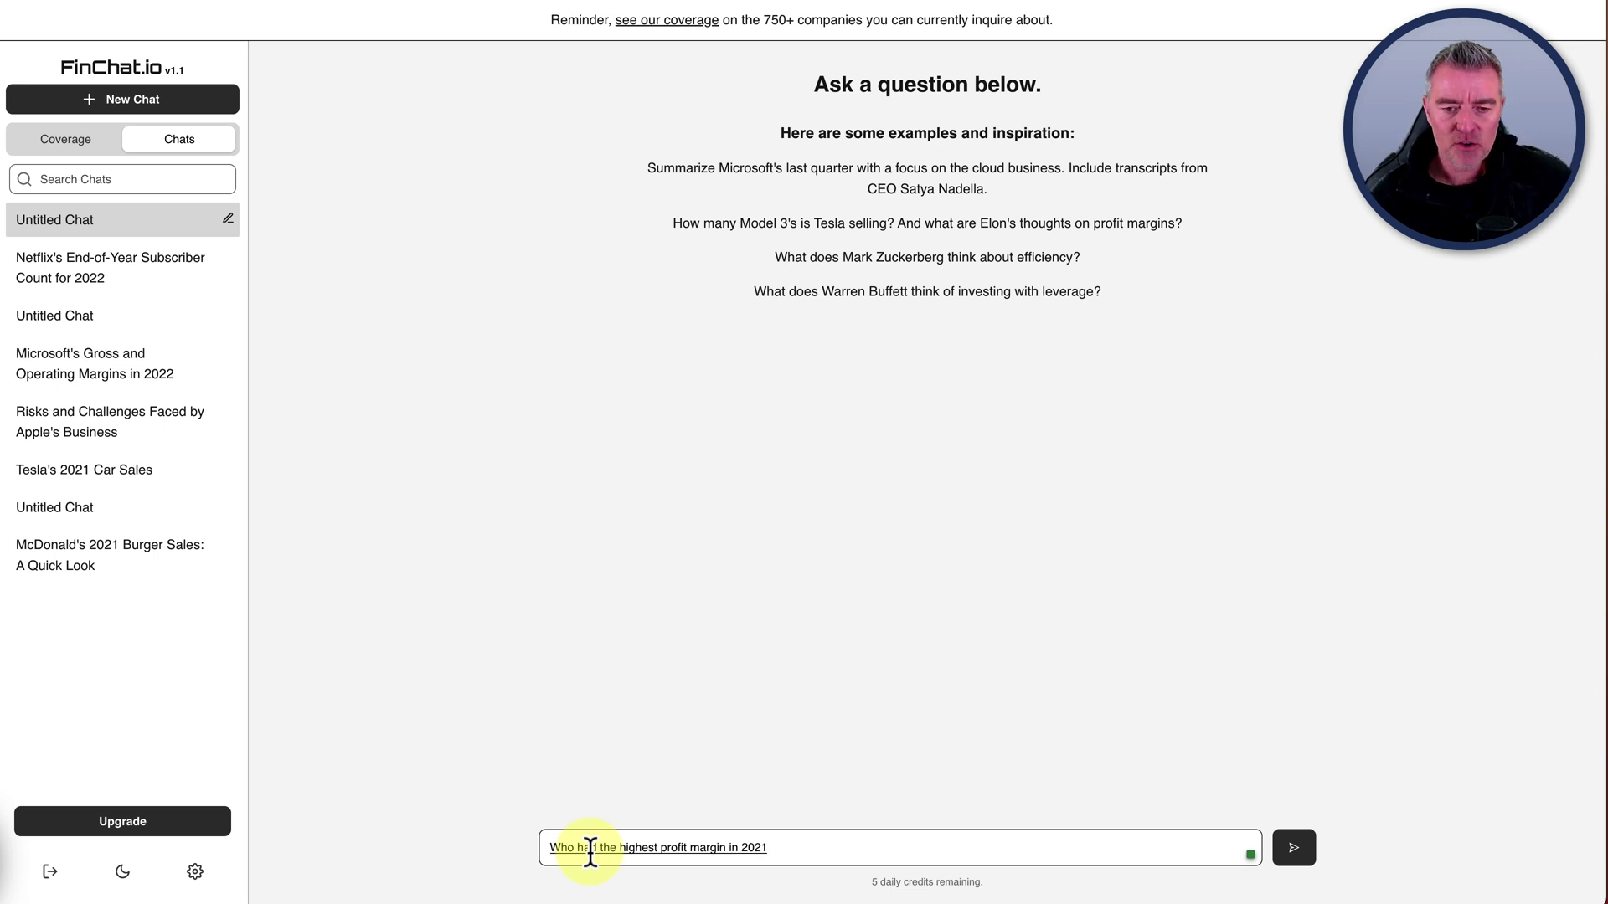
{"action": "type", "text": " out of Microsoft and Apple?"}
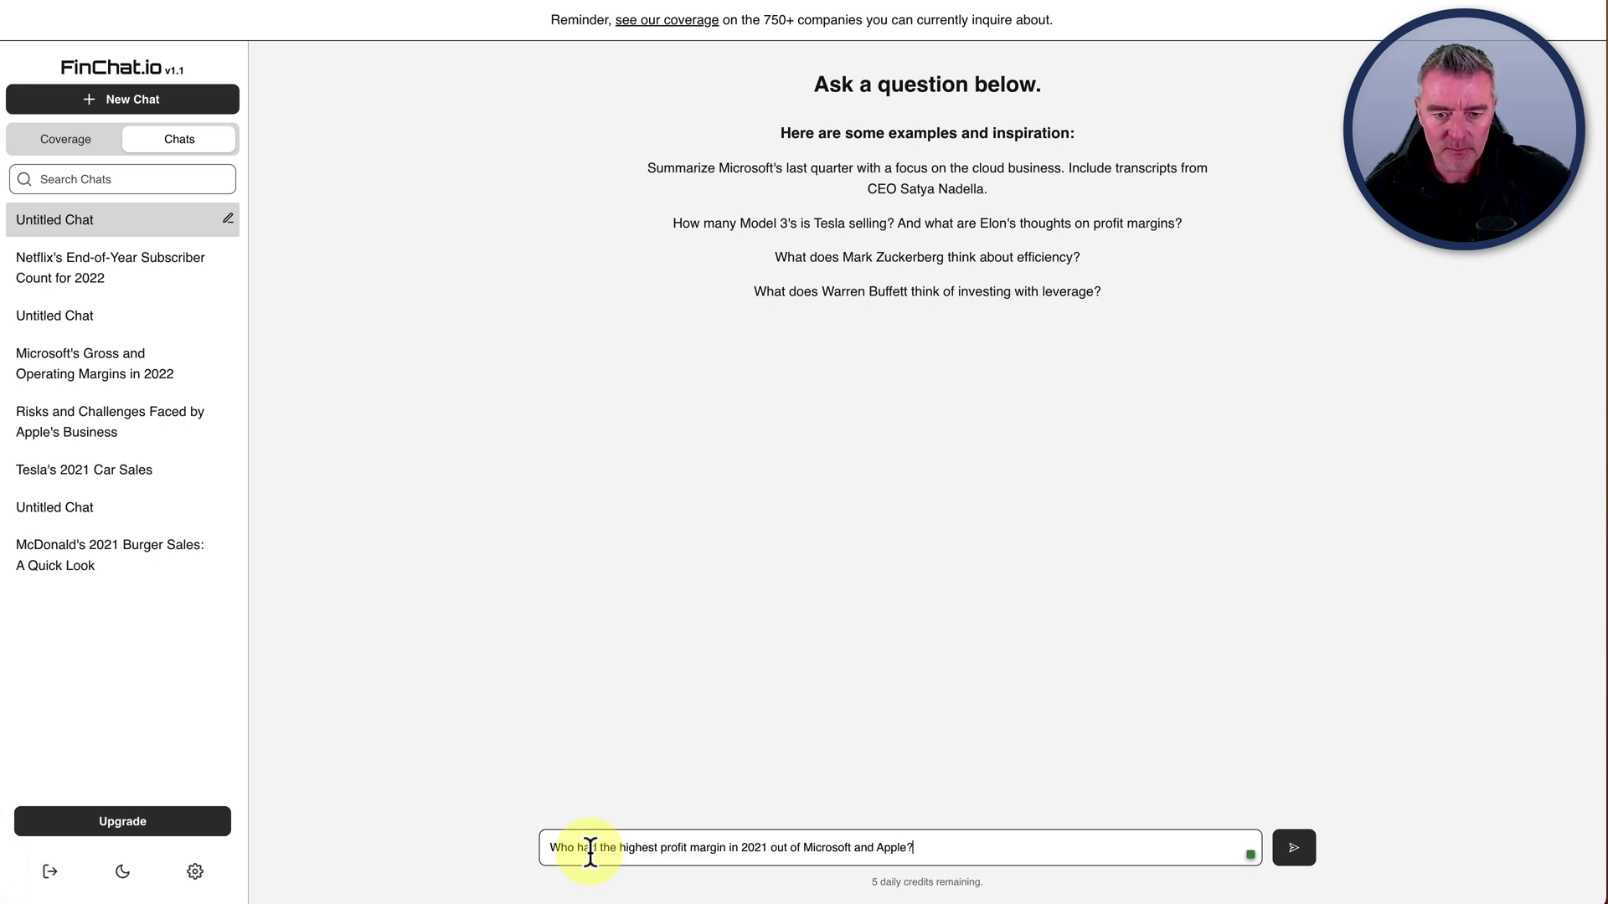
{"action": "key", "text": "Return"}
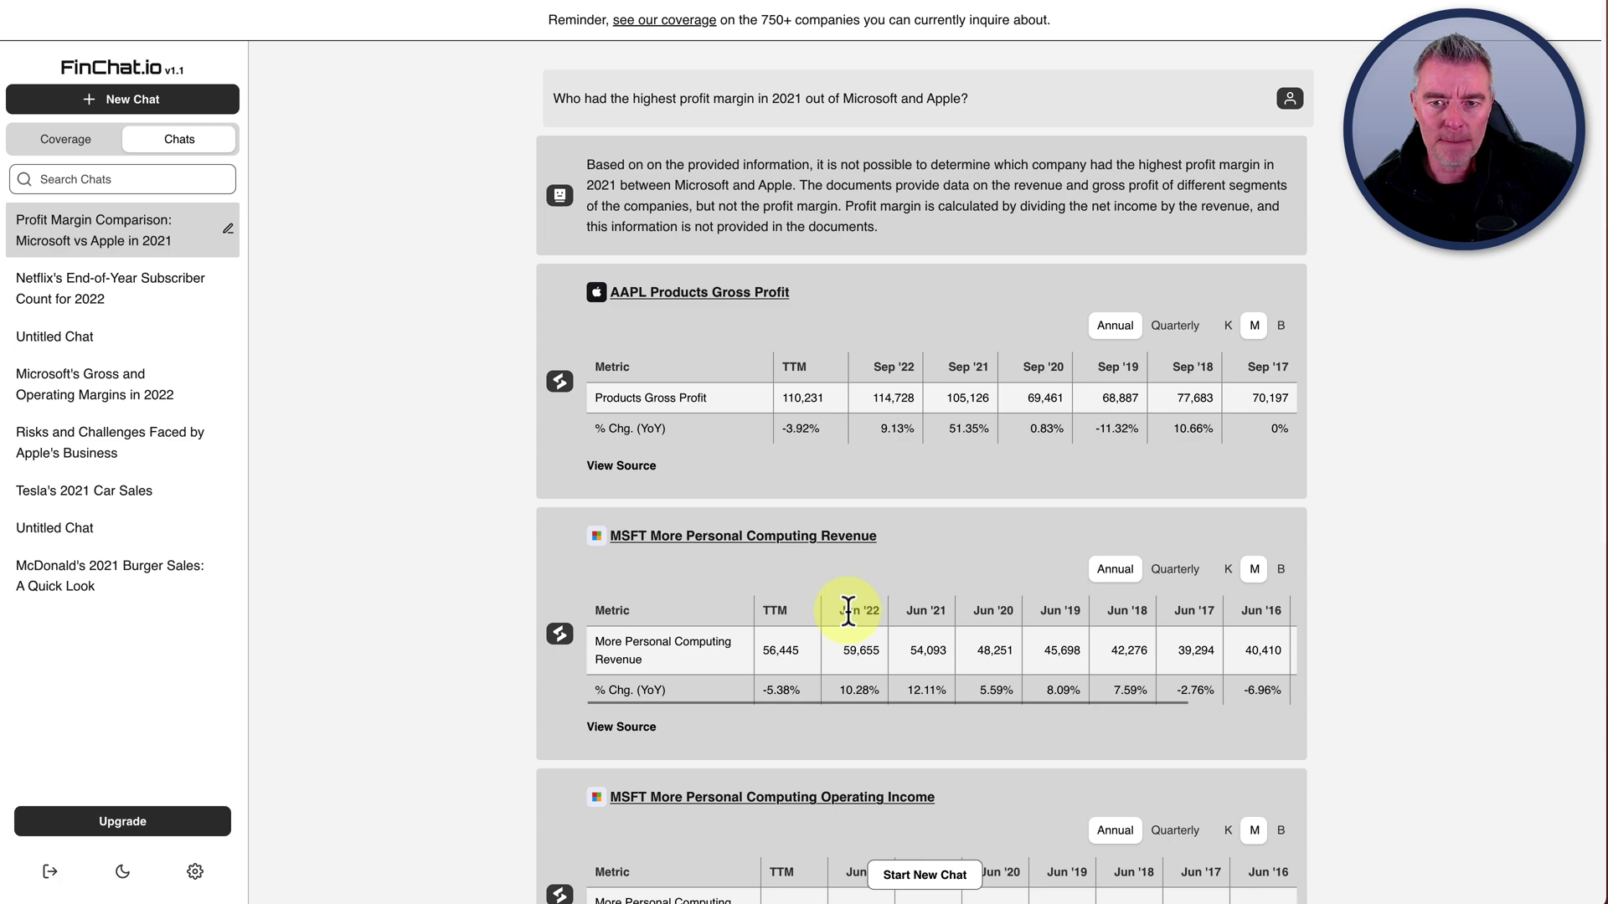
- Copy the 2021 Microsoft vs Apple profit margin question text into a fresh chat
{"action": "scroll", "coordinate": [848, 610], "scroll_direction": "down", "scroll_amount": 8}
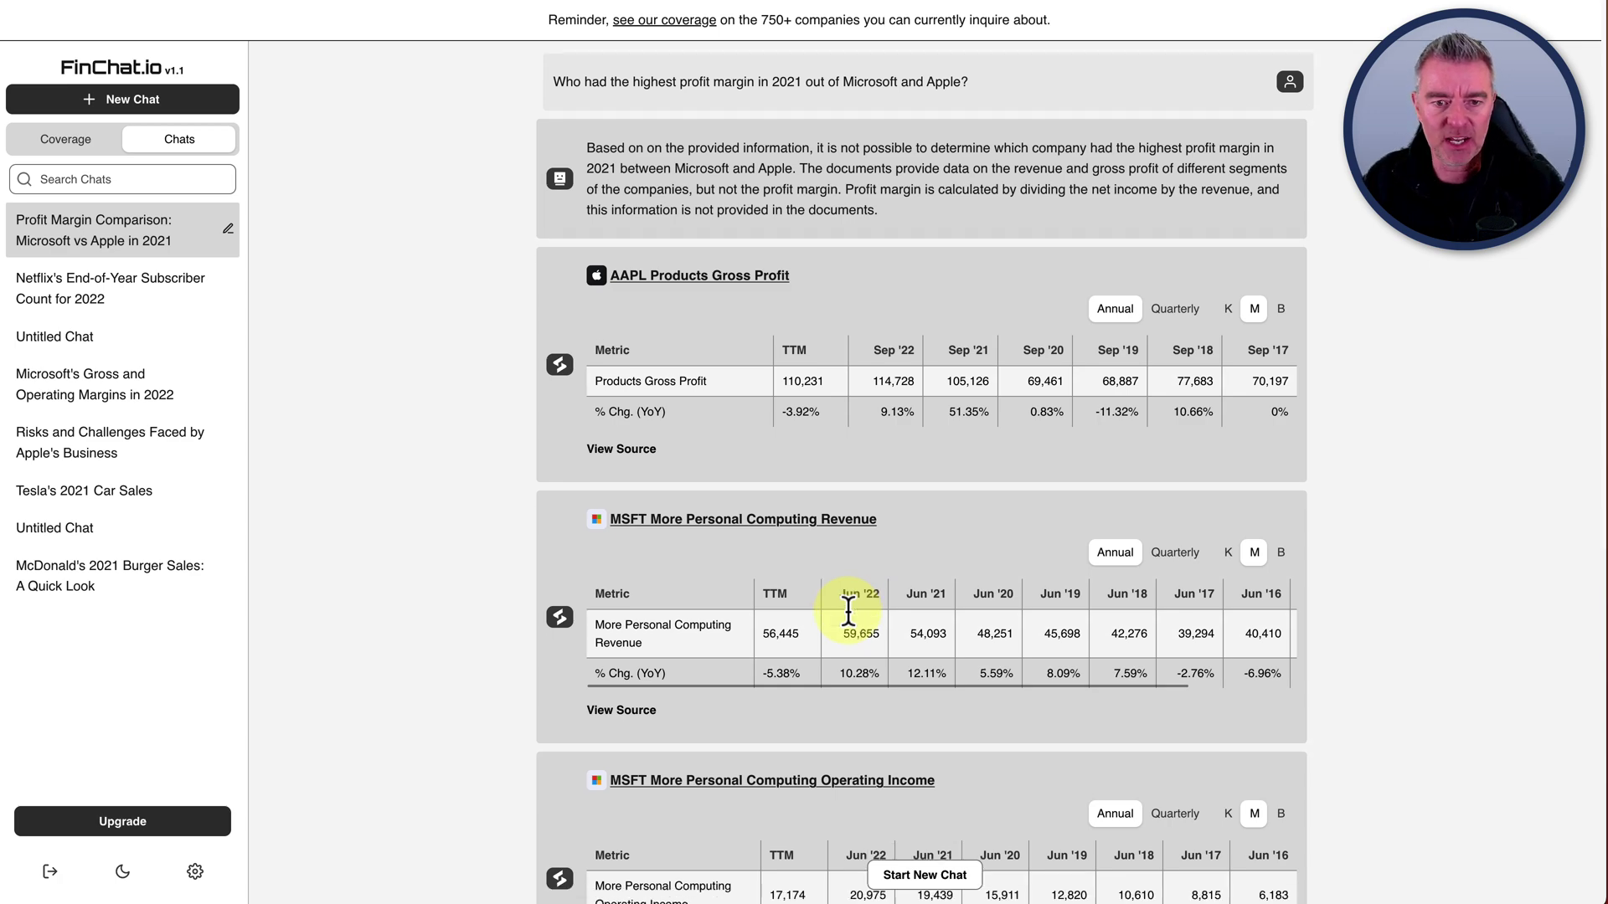
{"action": "scroll", "coordinate": [846, 609], "scroll_direction": "up", "scroll_amount": 8}
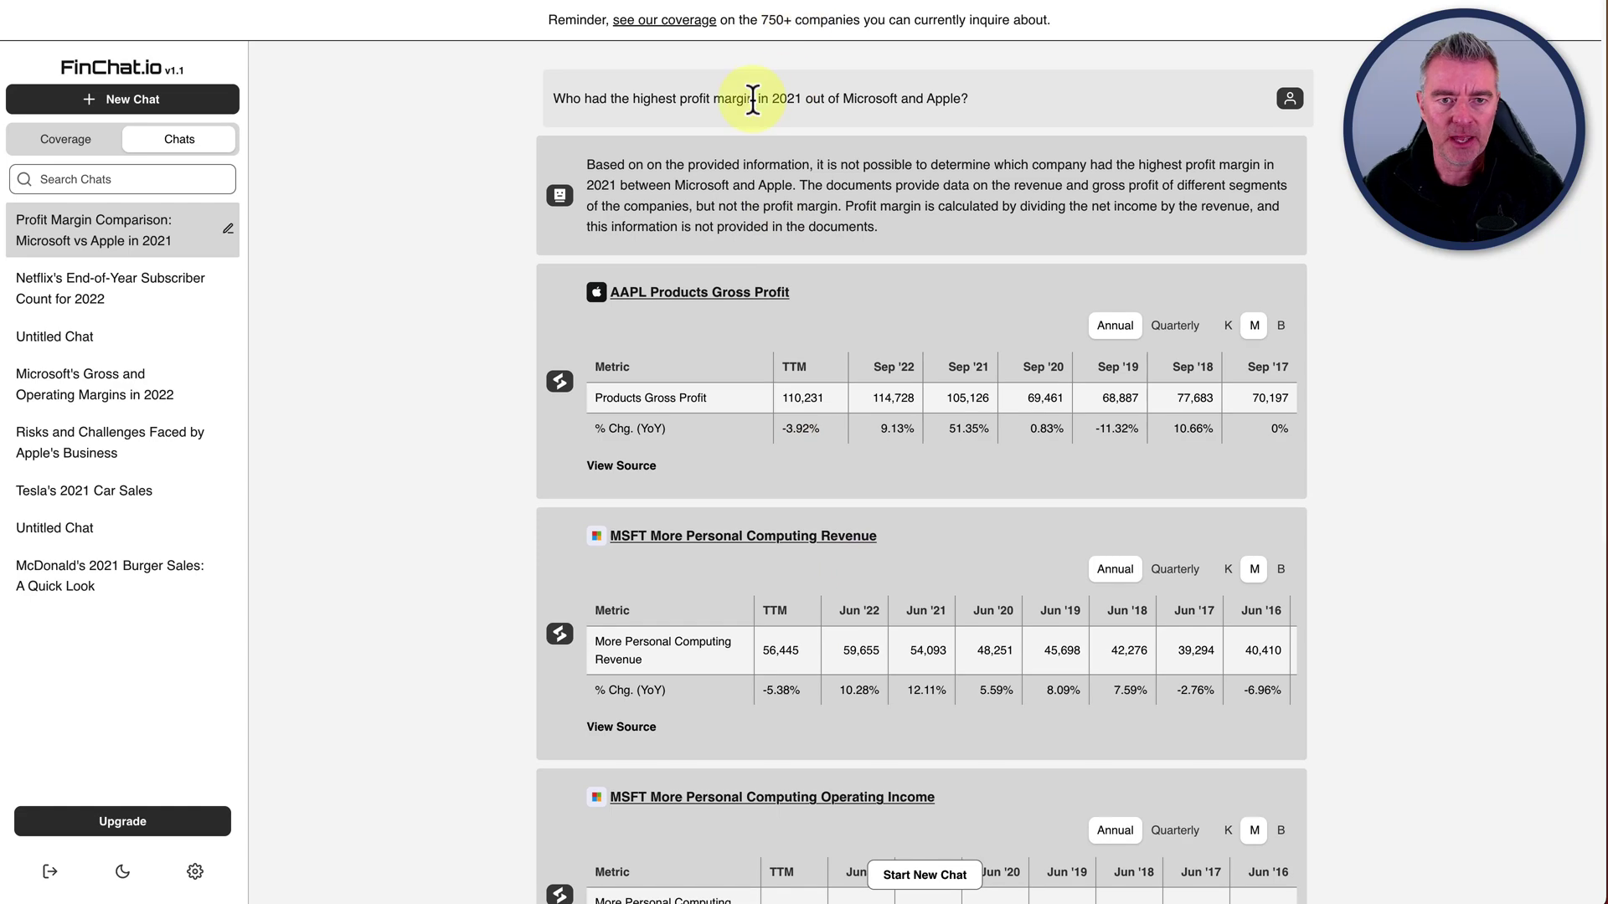
{"action": "left_click_drag", "start_coordinate": [973, 97], "coordinate": [575, 100]}
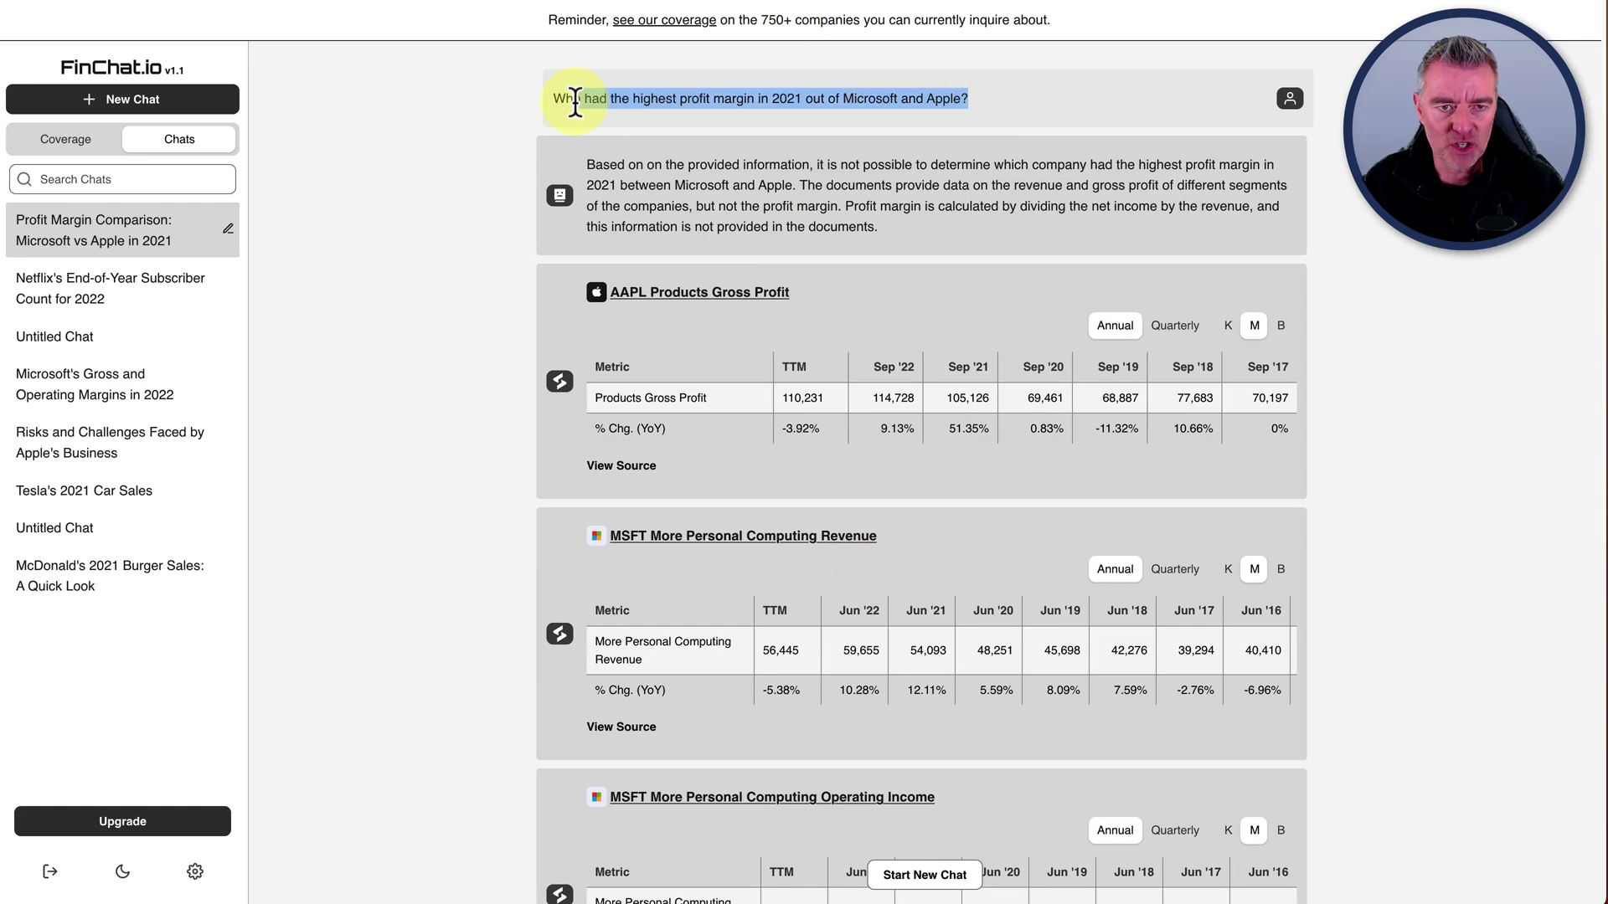
{"action": "scroll", "coordinate": [918, 341], "scroll_direction": "down", "scroll_amount": 7}
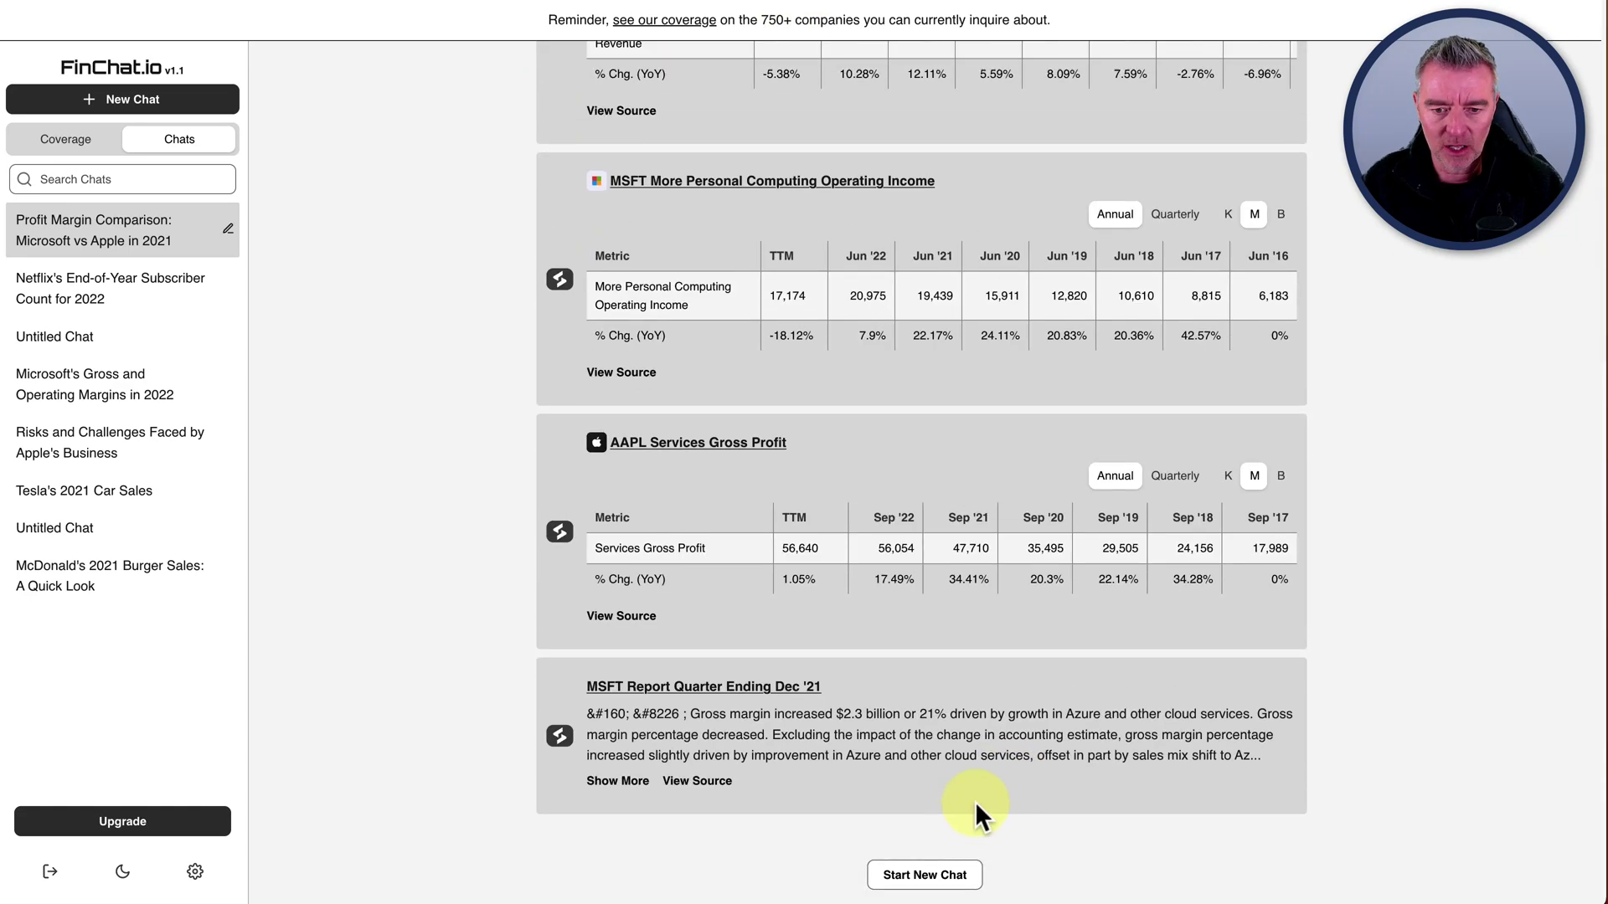
{"action": "left_click", "coordinate": [924, 875]}
- Paste the question, replace 'profit margin' with 'gross profit', and submit it
{"action": "left_click", "coordinate": [778, 847]}
{"action": "type", "text": "Who had the highest profit margin in 2021 out of Microsoft and Apple?"}
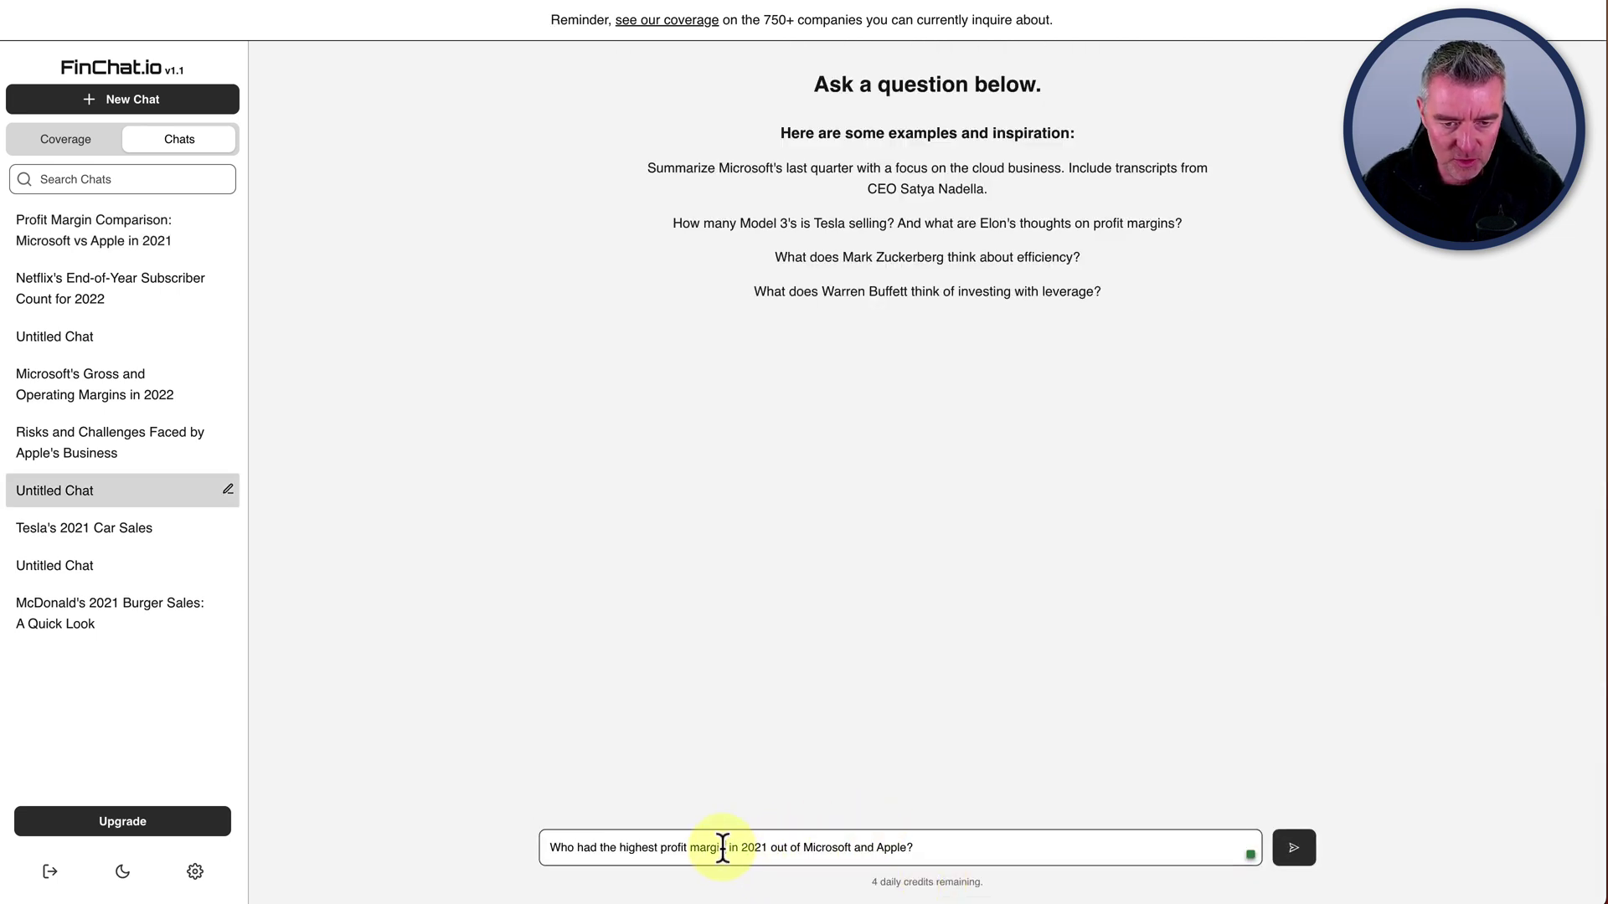
{"action": "left_click_drag", "start_coordinate": [724, 847], "coordinate": [688, 848]}
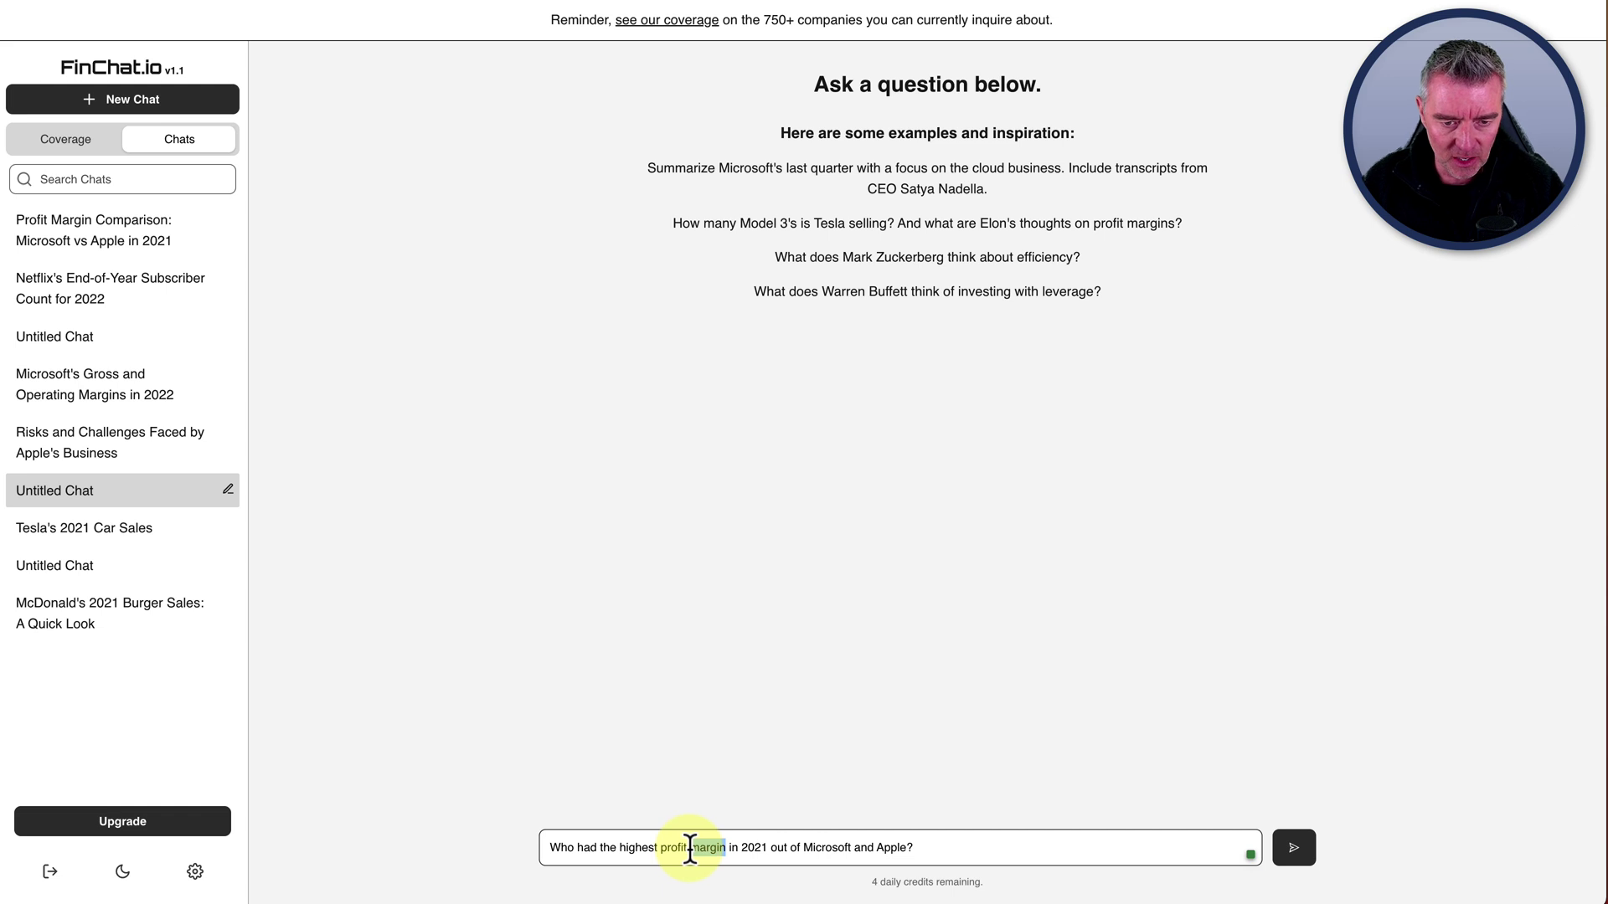
{"action": "key", "text": "BackSpace"}
{"action": "key", "text": "BackSpace"}
{"action": "key", "text": "BackSpace"}
{"action": "key", "text": "BackSpace"}
{"action": "key", "text": "BackSpace"}
{"action": "key", "text": "BackSpace"}
{"action": "key", "text": "BackSpace"}
{"action": "key", "text": "BackSpace"}
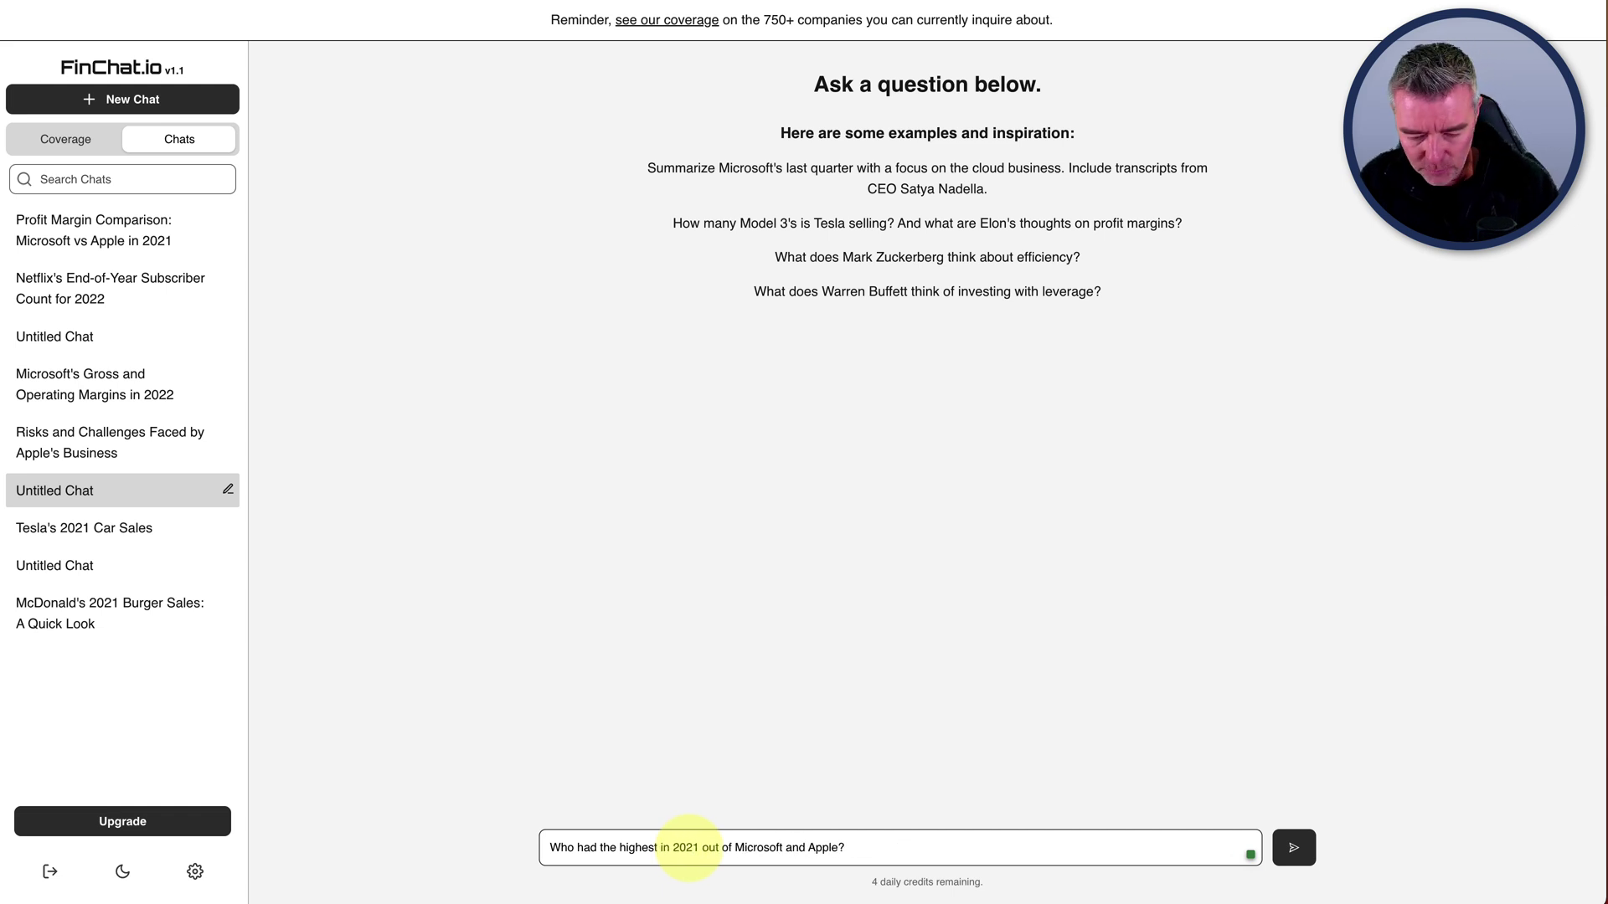
{"action": "type", "text": "gross"}
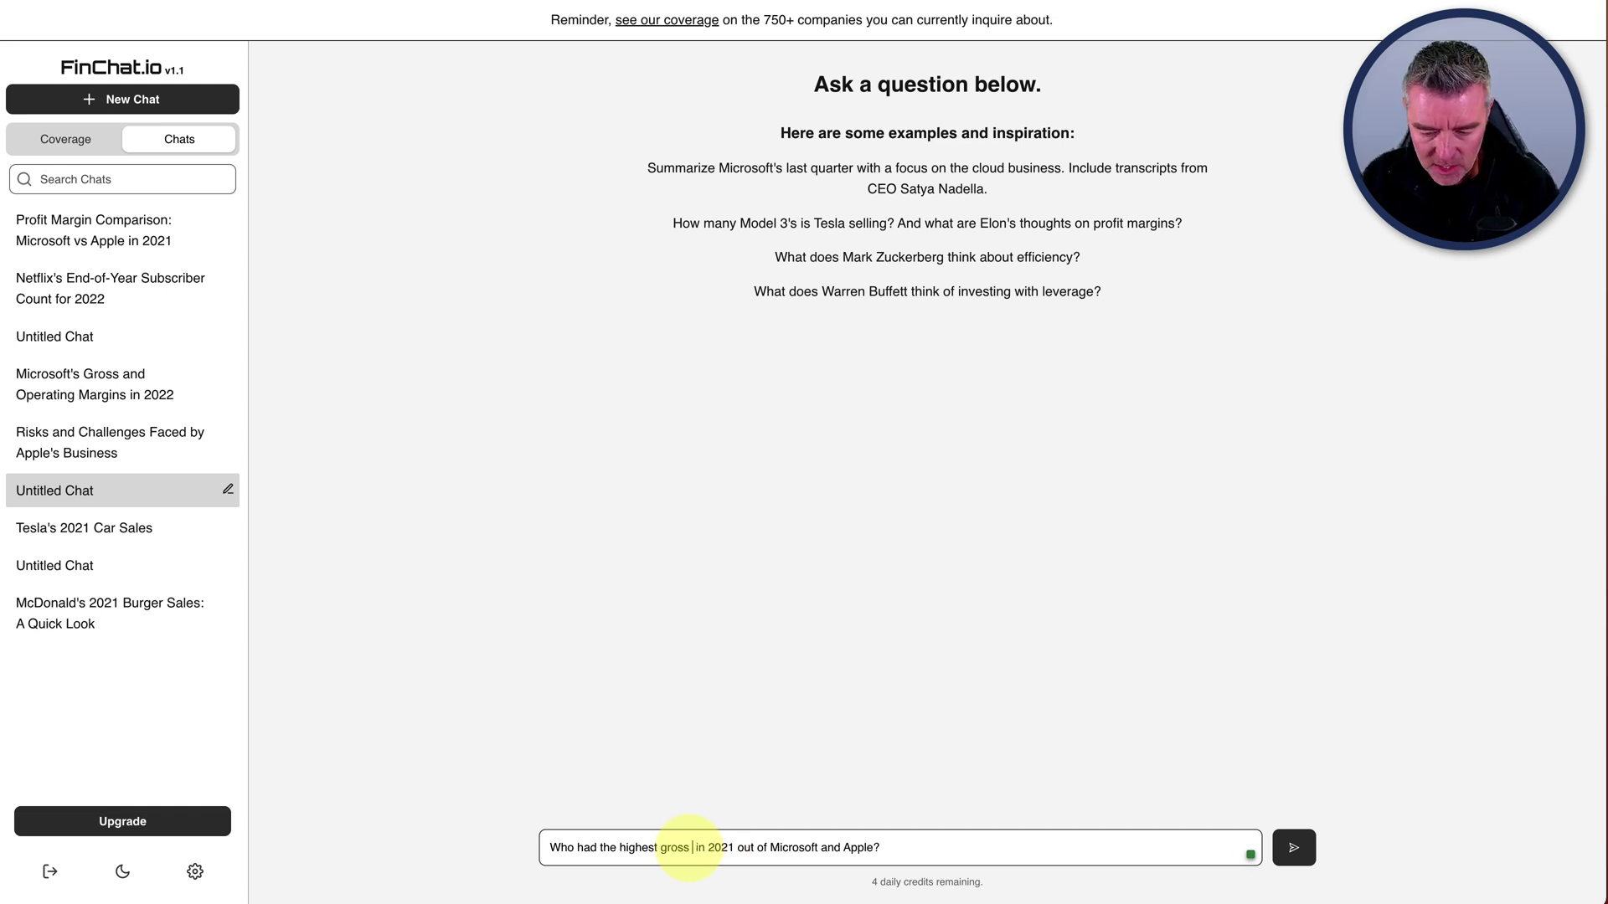
{"action": "type", "text": " profit"}
{"action": "key", "text": "Return"}
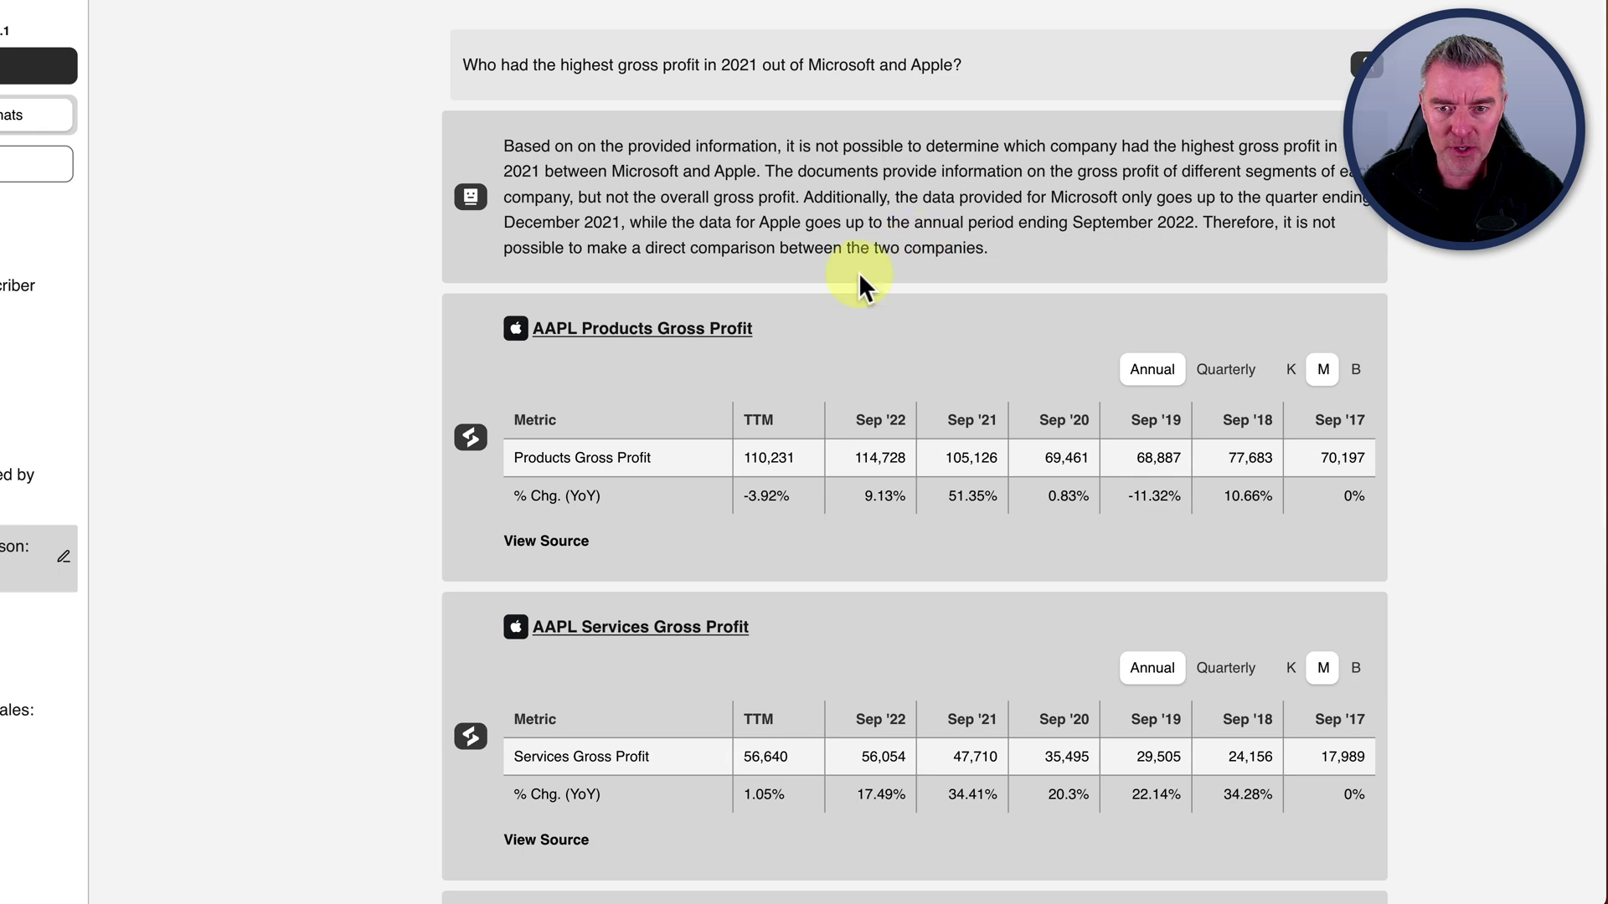
- Scroll through the Apple and Microsoft gross profit tables in the answer
{"action": "scroll", "coordinate": [860, 275], "scroll_direction": "down", "scroll_amount": 3}
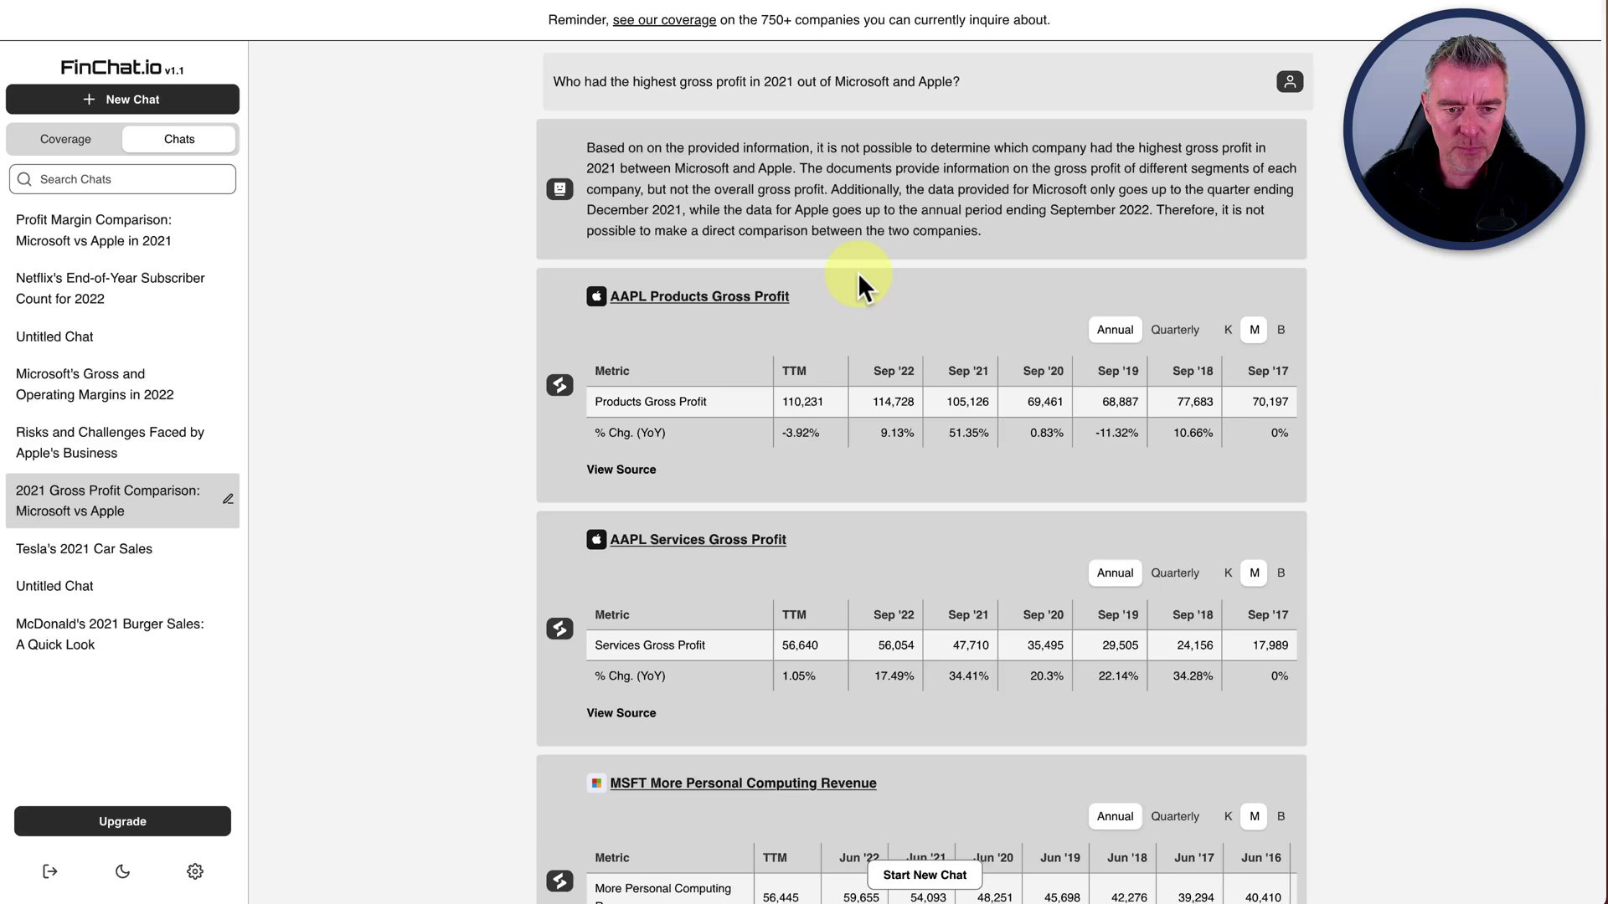
{"action": "scroll", "coordinate": [860, 281], "scroll_direction": "down", "scroll_amount": 5}
{"action": "scroll", "coordinate": [857, 273], "scroll_direction": "down", "scroll_amount": 5}
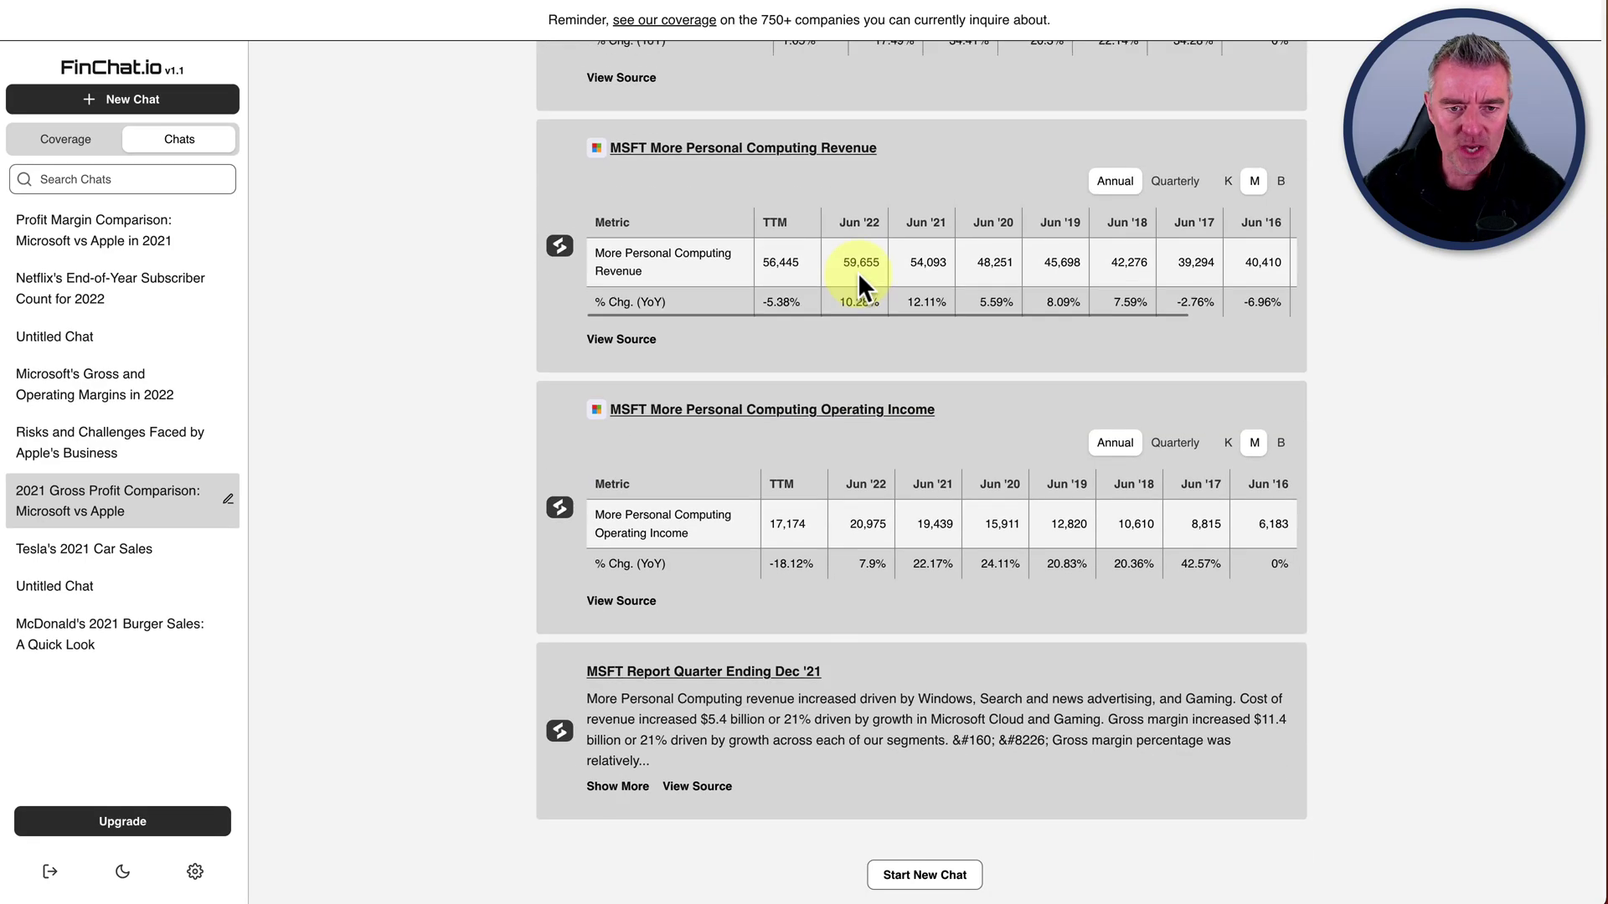
{"action": "scroll", "coordinate": [764, 392], "scroll_direction": "up", "scroll_amount": 10}
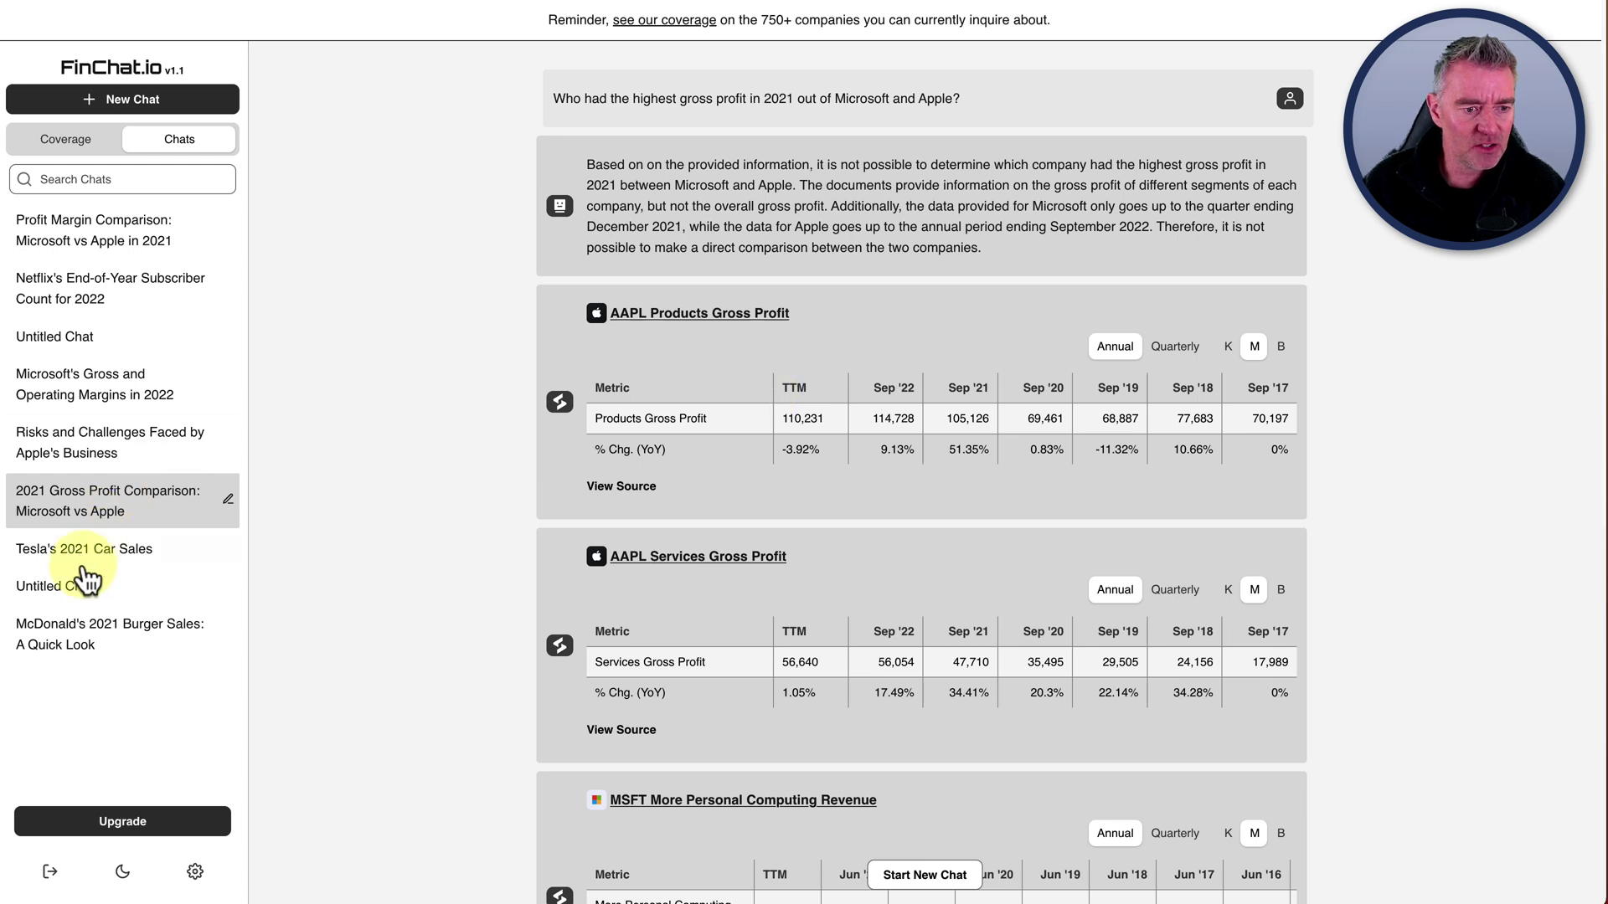
- Show the Coverage list and browse the companies FinChat covers
{"action": "left_click", "coordinate": [64, 144]}
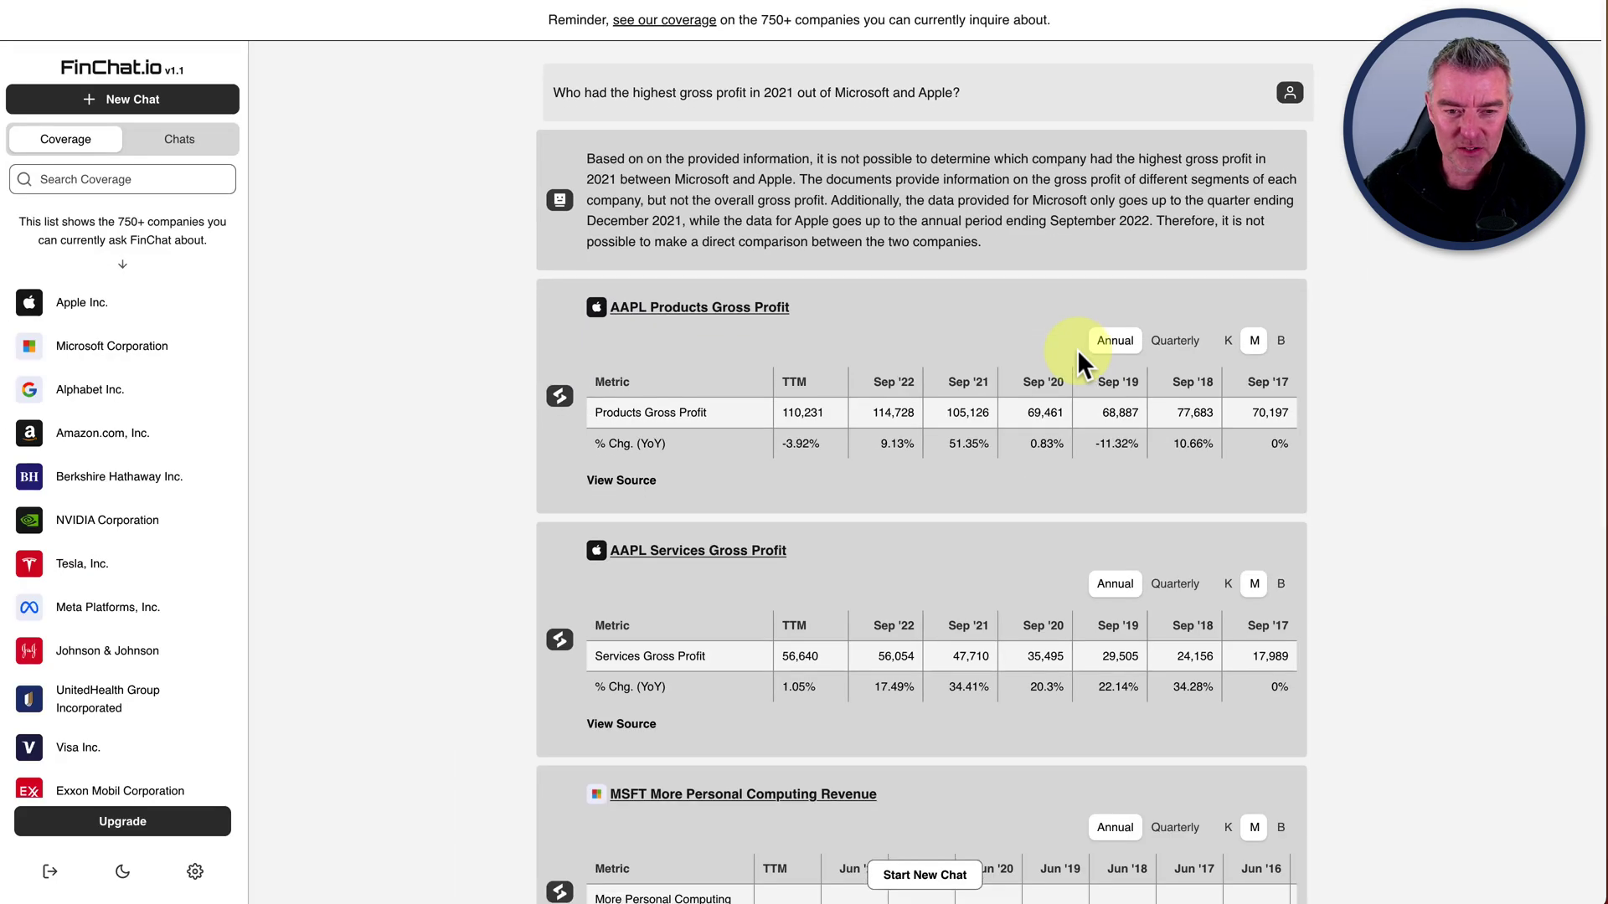
{"action": "scroll", "coordinate": [1076, 350], "scroll_direction": "down", "scroll_amount": 5}
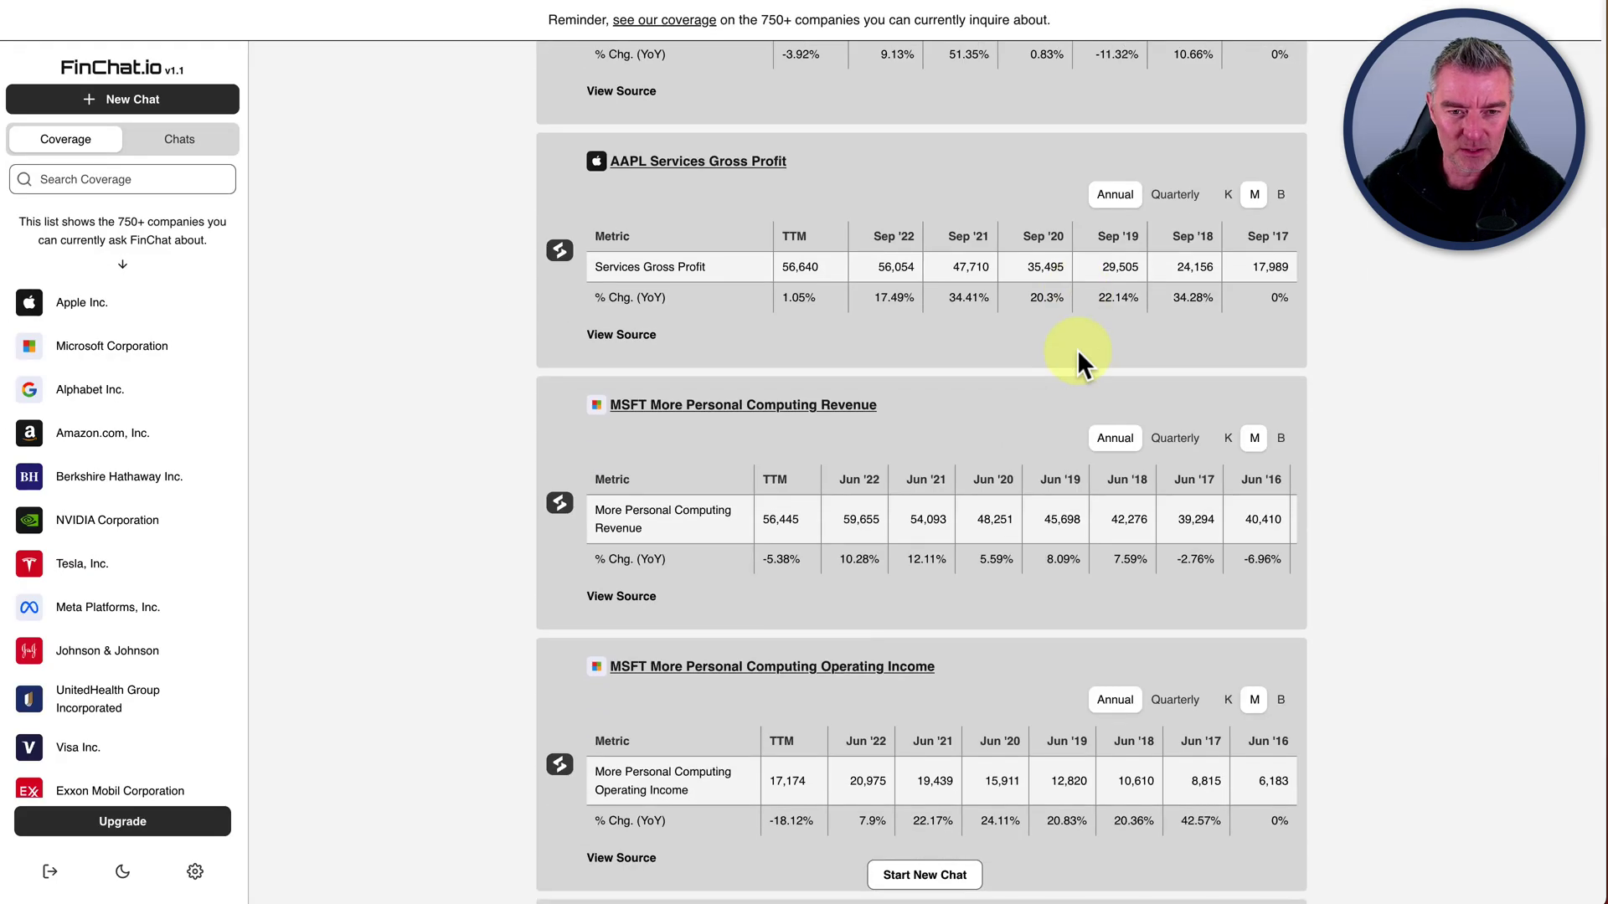
{"action": "scroll", "coordinate": [1076, 349], "scroll_direction": "down", "scroll_amount": 3}
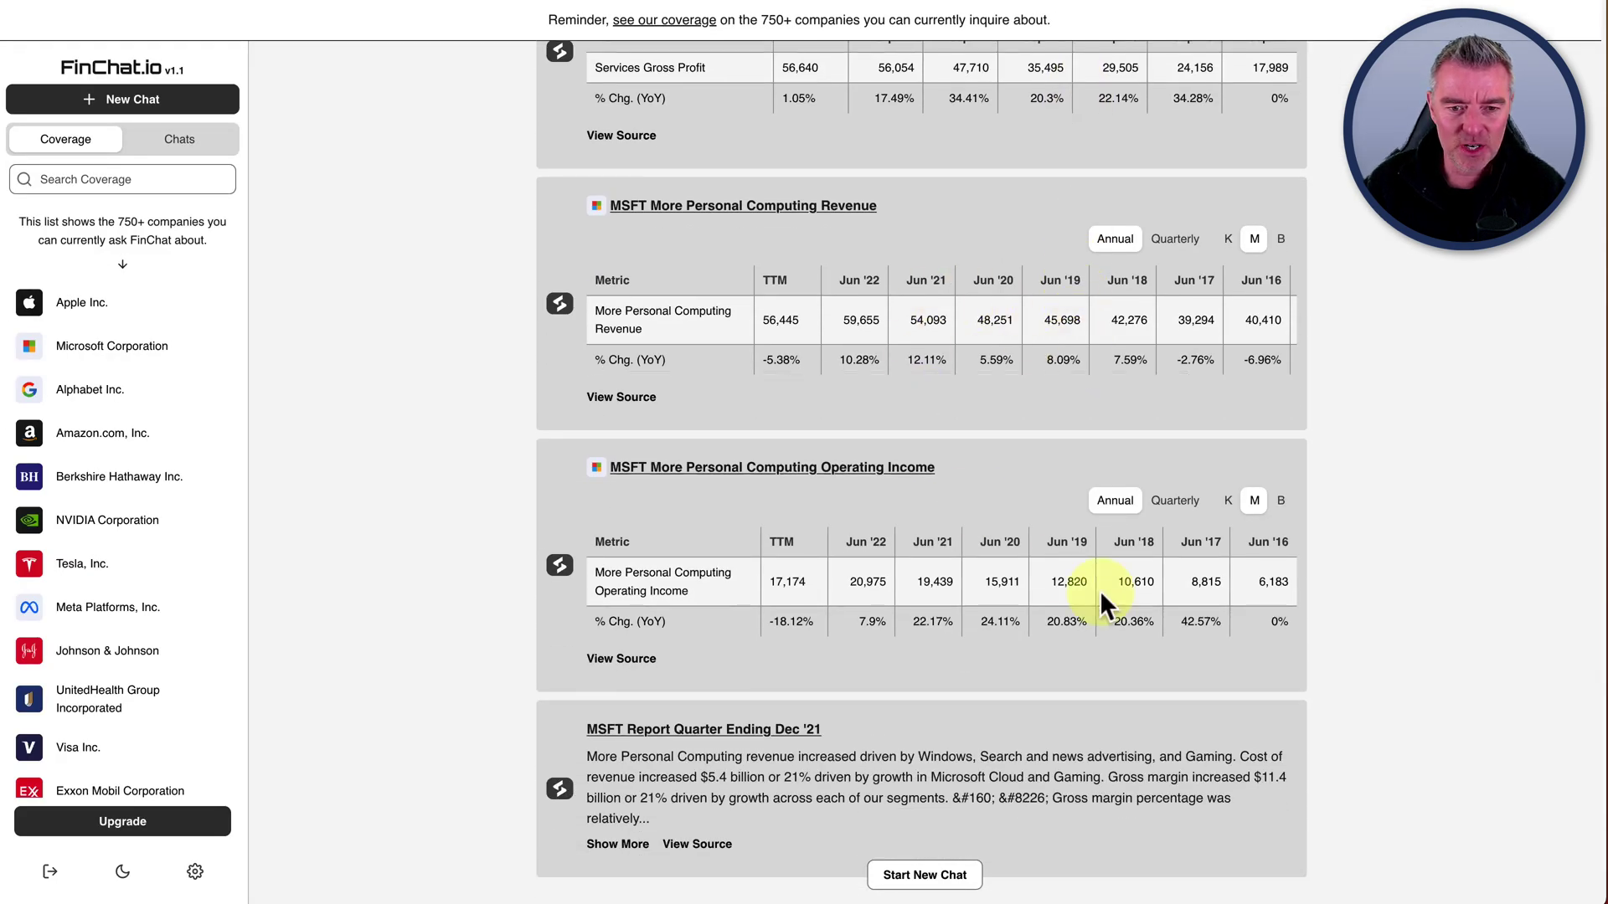
{"action": "scroll", "coordinate": [1098, 590], "scroll_direction": "down", "scroll_amount": 1}
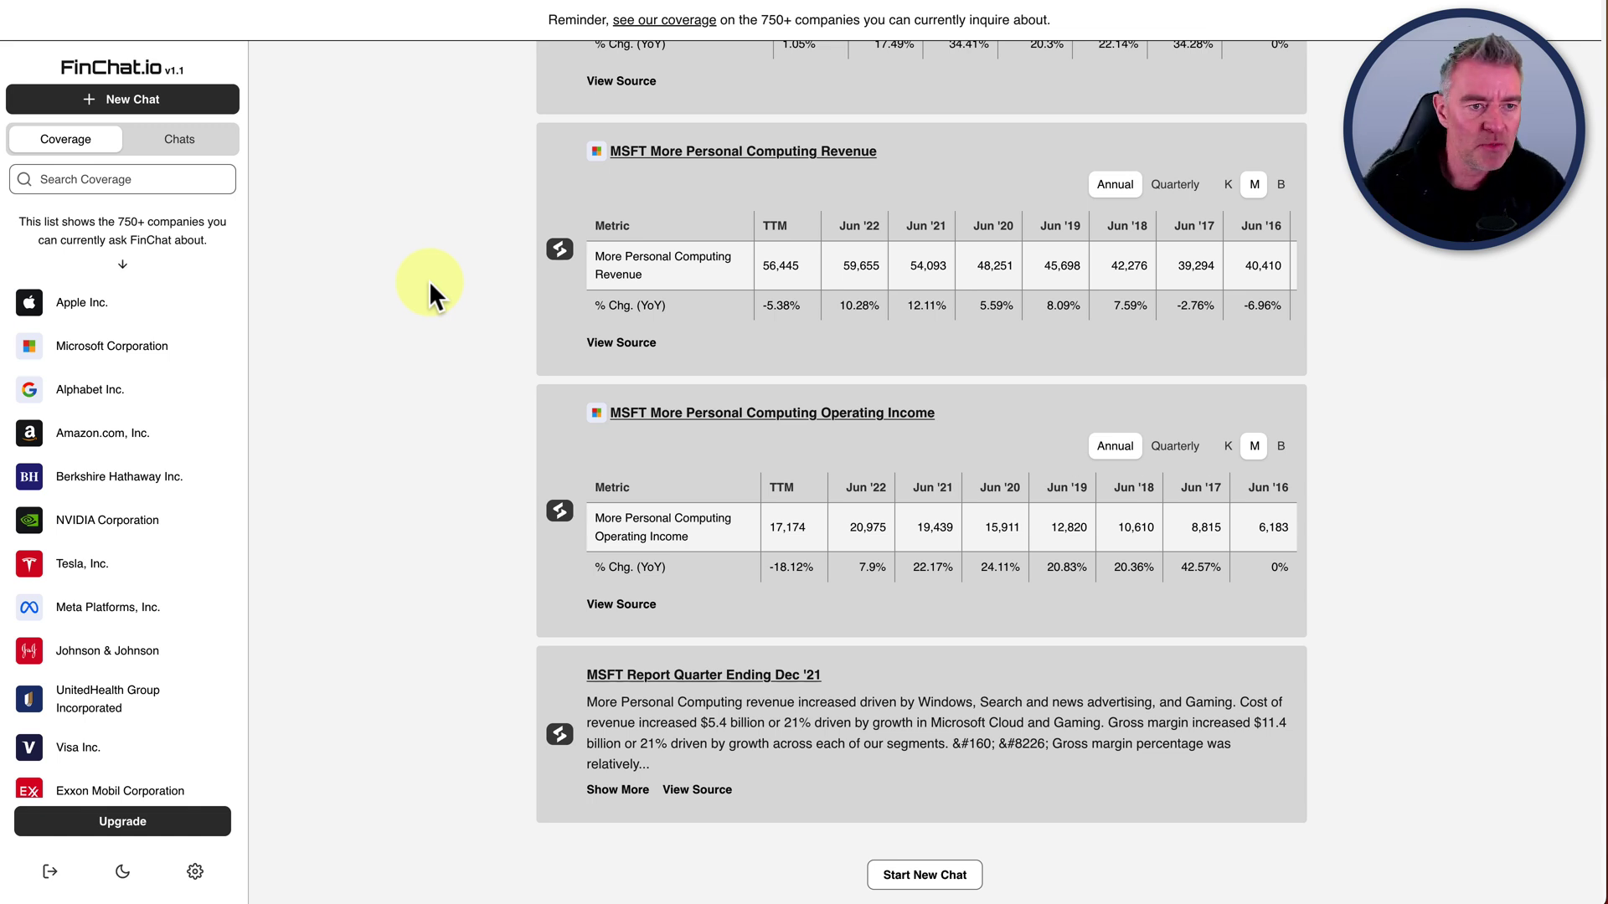
{"action": "scroll", "coordinate": [100, 463], "scroll_direction": "down", "scroll_amount": 1}
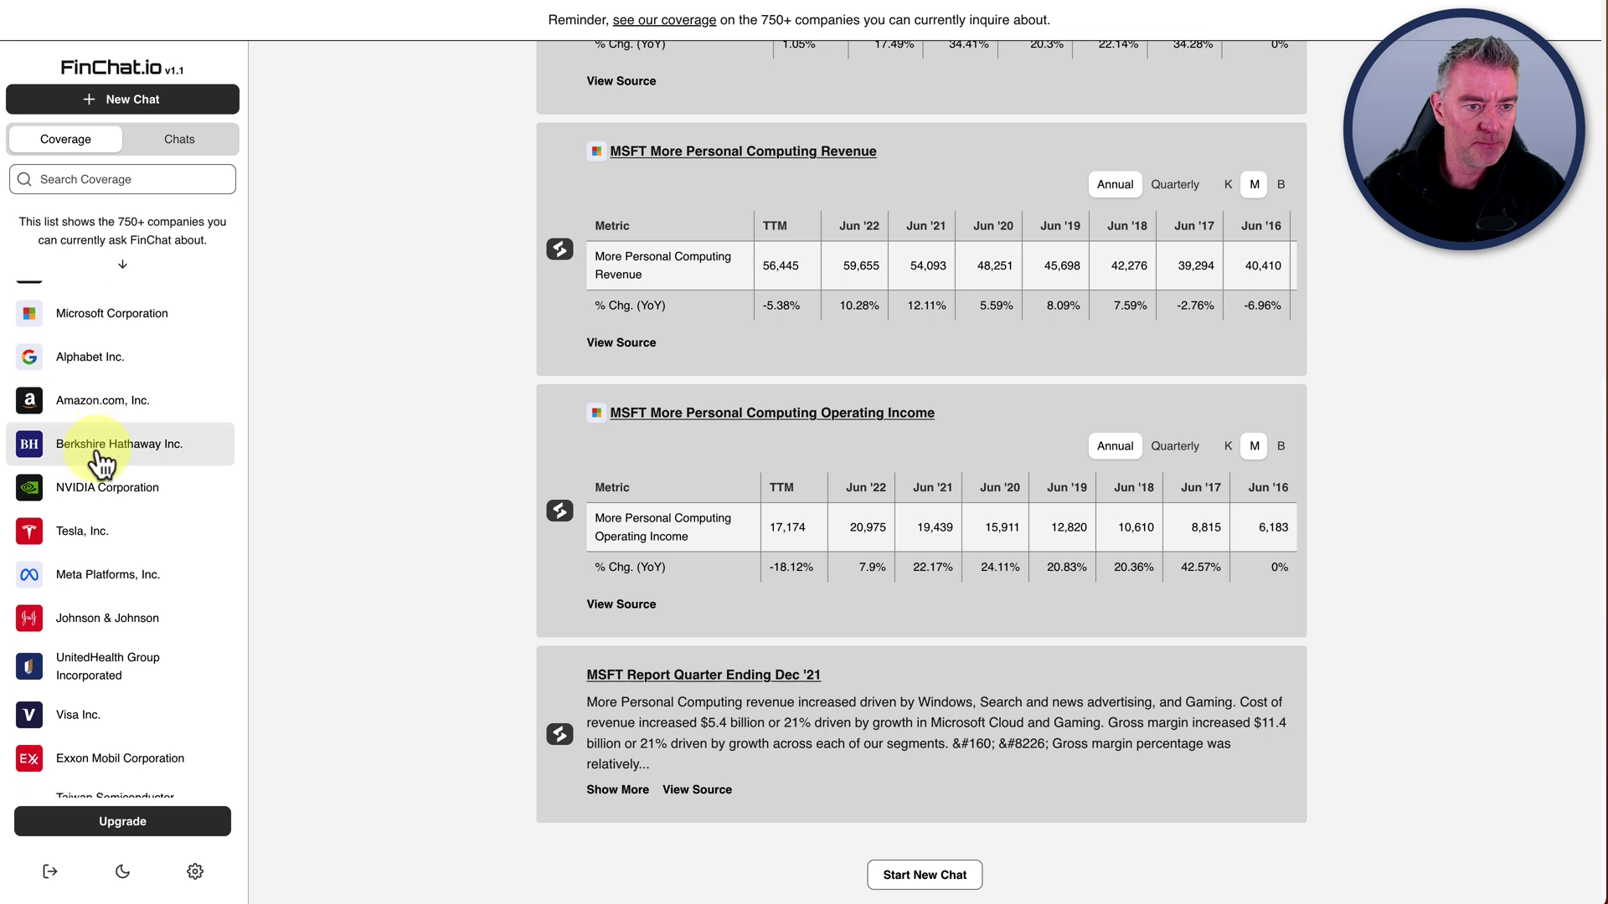
{"action": "scroll", "coordinate": [100, 462], "scroll_direction": "down", "scroll_amount": 5}
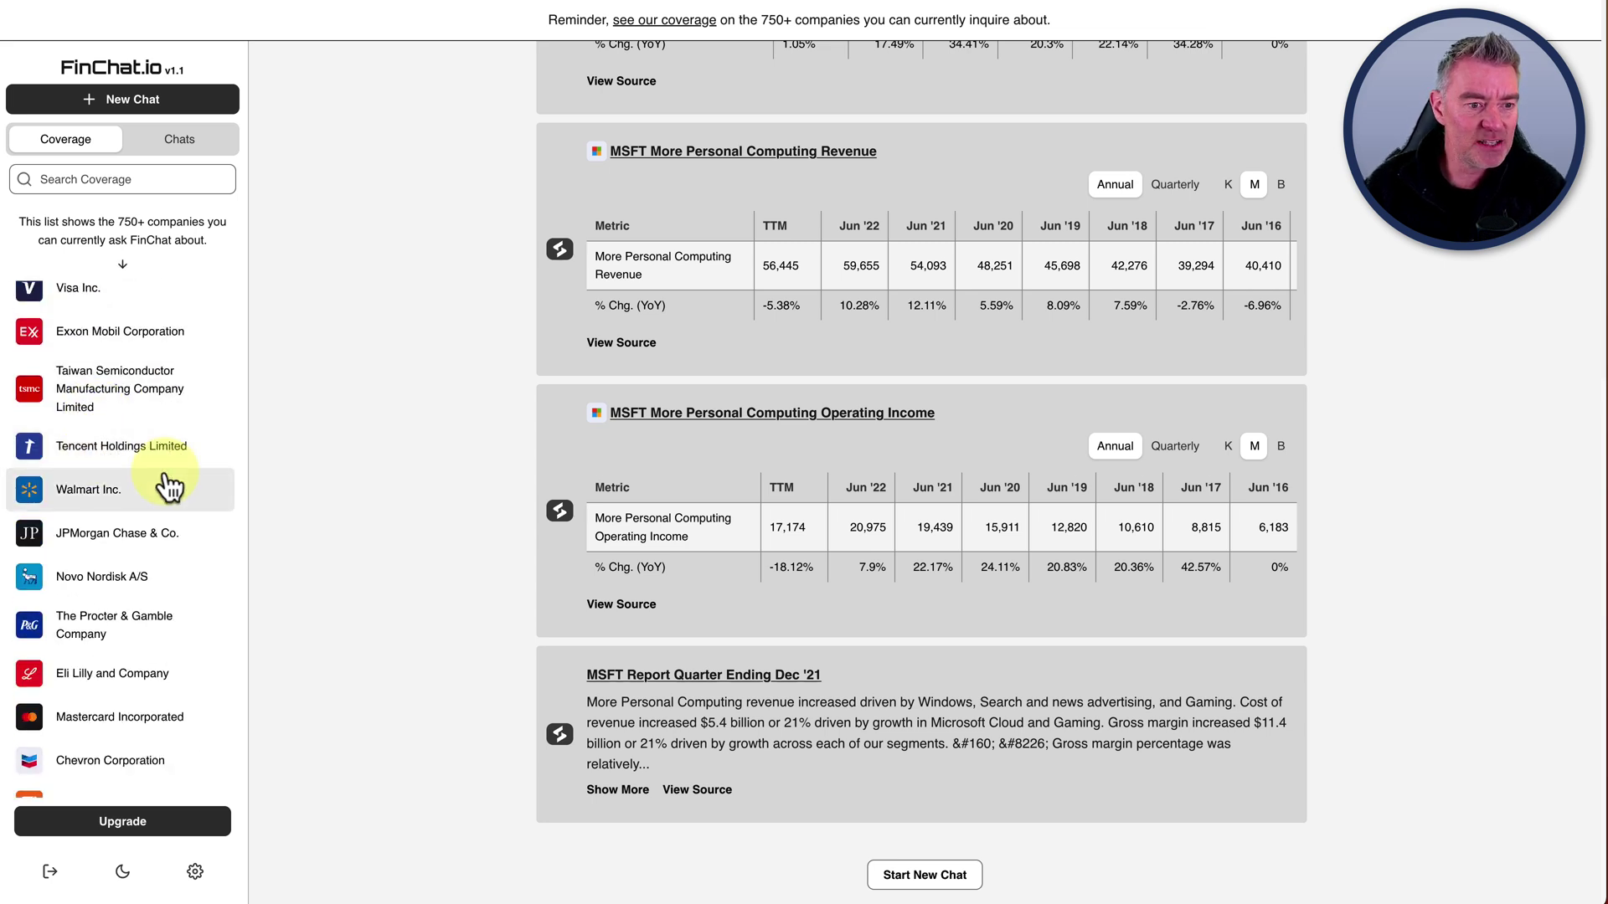
{"action": "scroll", "coordinate": [167, 486], "scroll_direction": "down", "scroll_amount": 4}
{"action": "scroll", "coordinate": [161, 477], "scroll_direction": "up", "scroll_amount": 5}
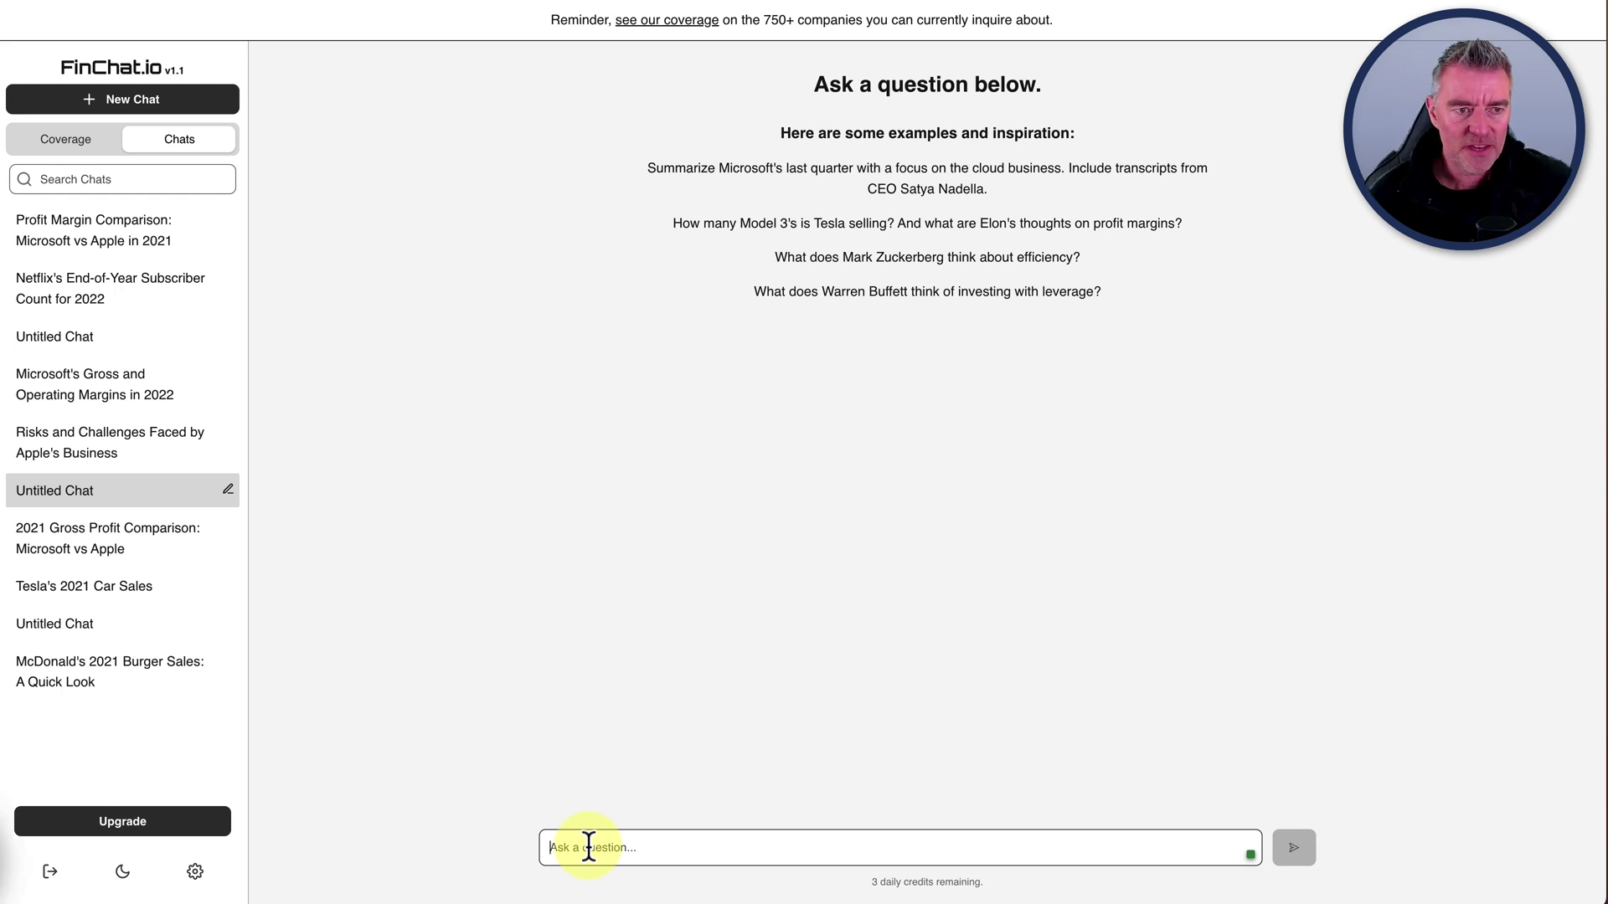
- Ask whether Visa's gross profit margins are increasing each year
{"action": "type", "text": "our views"}
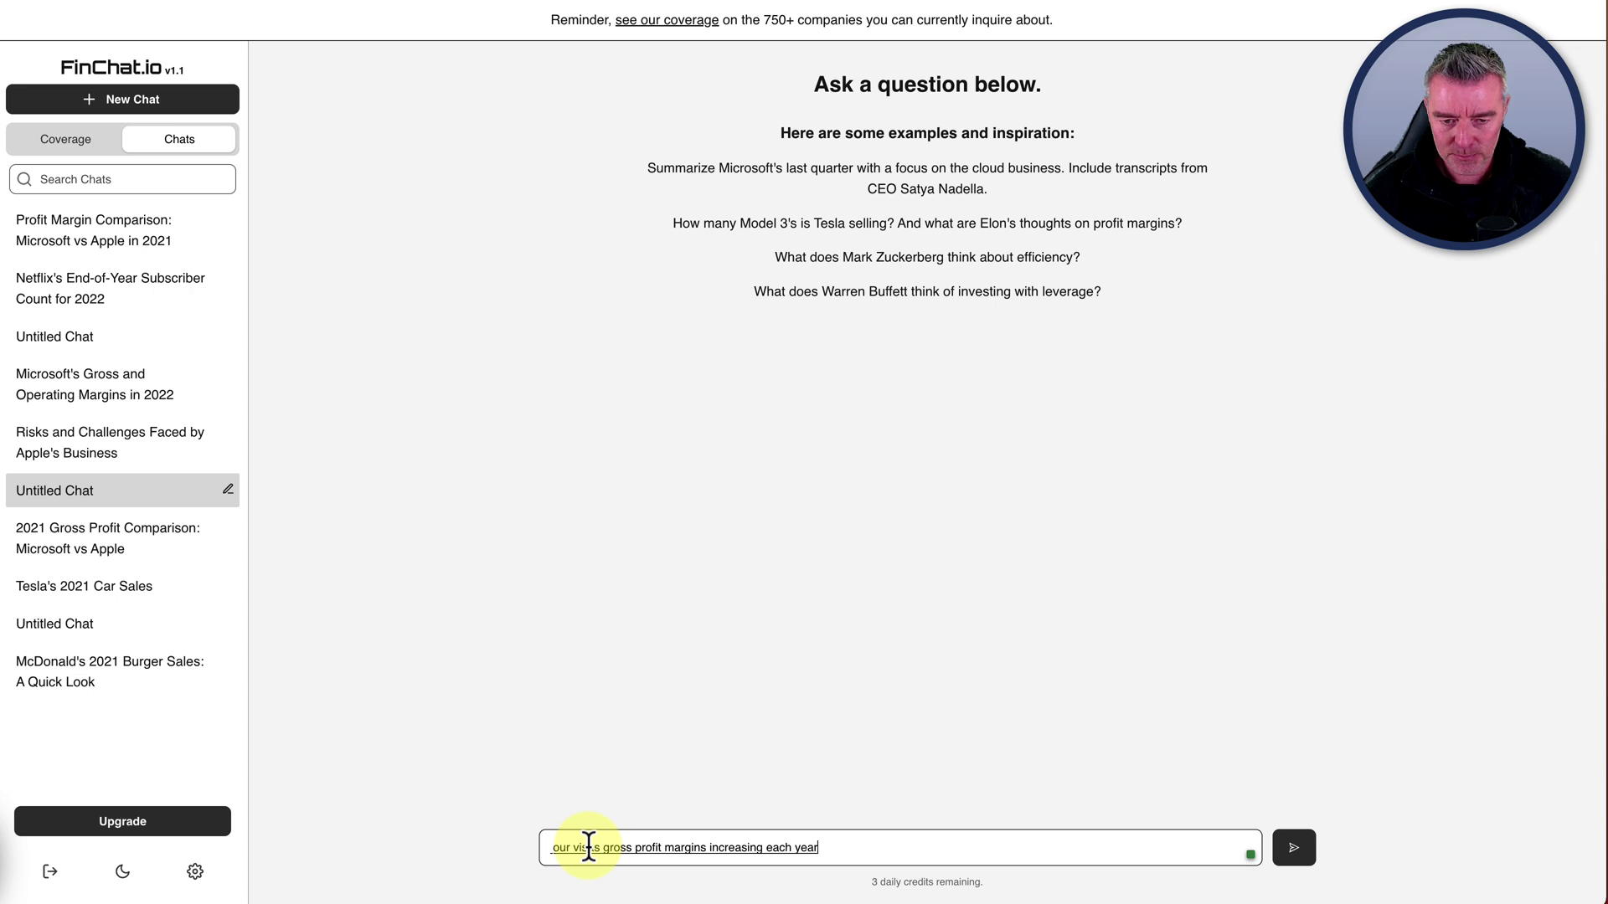
{"action": "key", "text": "Return"}
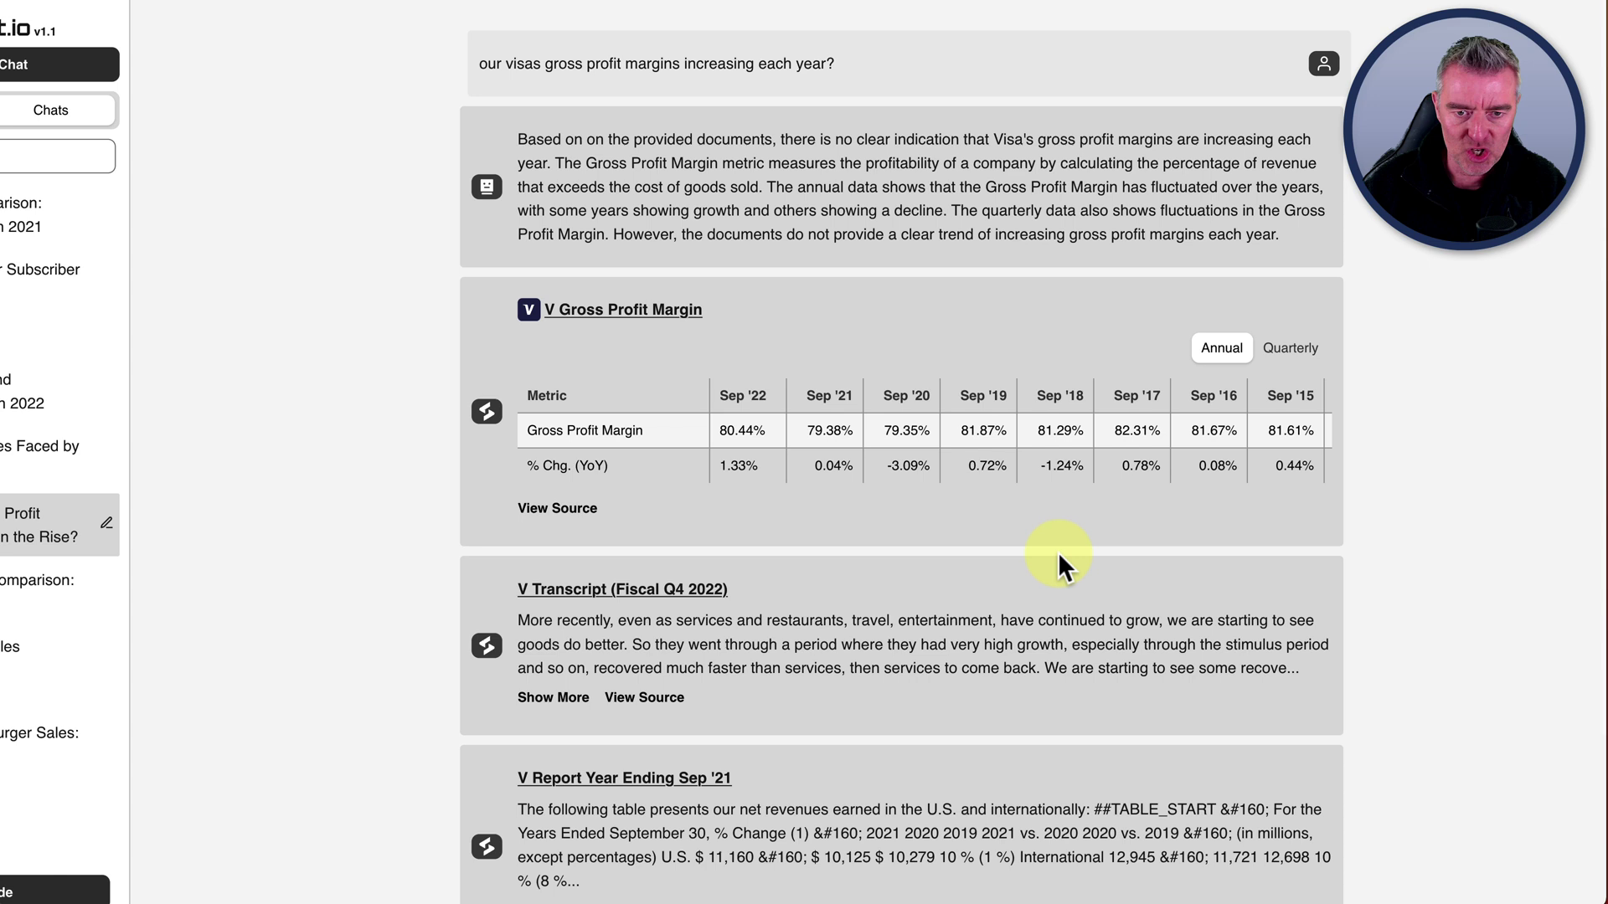
{"action": "scroll", "coordinate": [1058, 557], "scroll_direction": "down", "scroll_amount": 1}
{"action": "scroll", "coordinate": [838, 469], "scroll_direction": "right", "scroll_amount": 2}
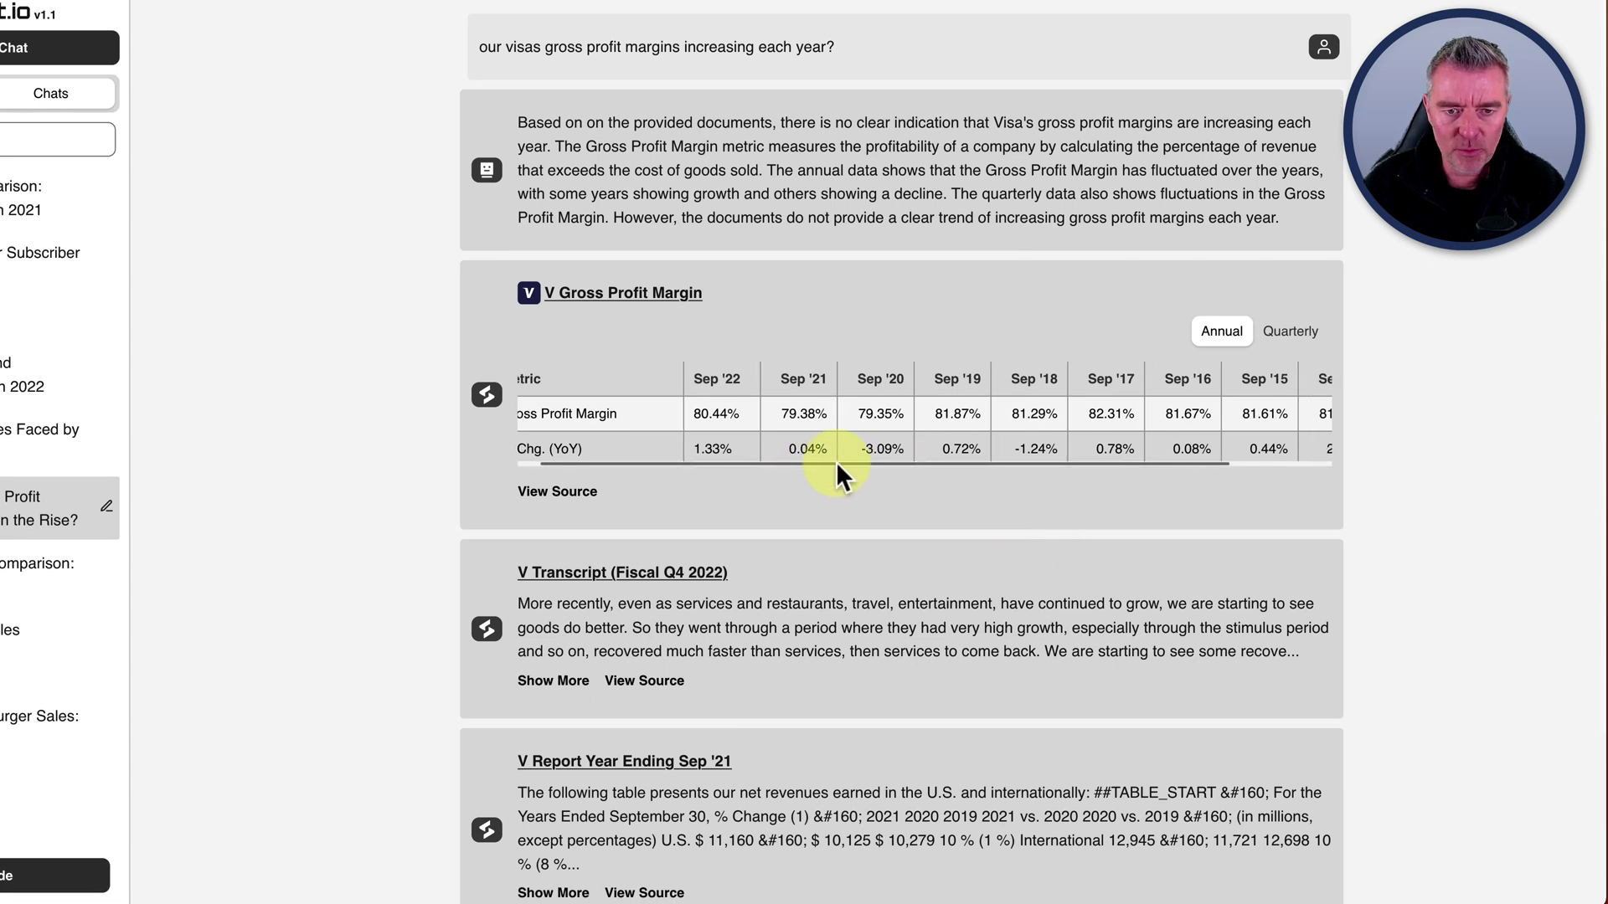
{"action": "scroll", "coordinate": [837, 469], "scroll_direction": "left", "scroll_amount": 1}
{"action": "scroll", "coordinate": [837, 469], "scroll_direction": "right", "scroll_amount": 2}
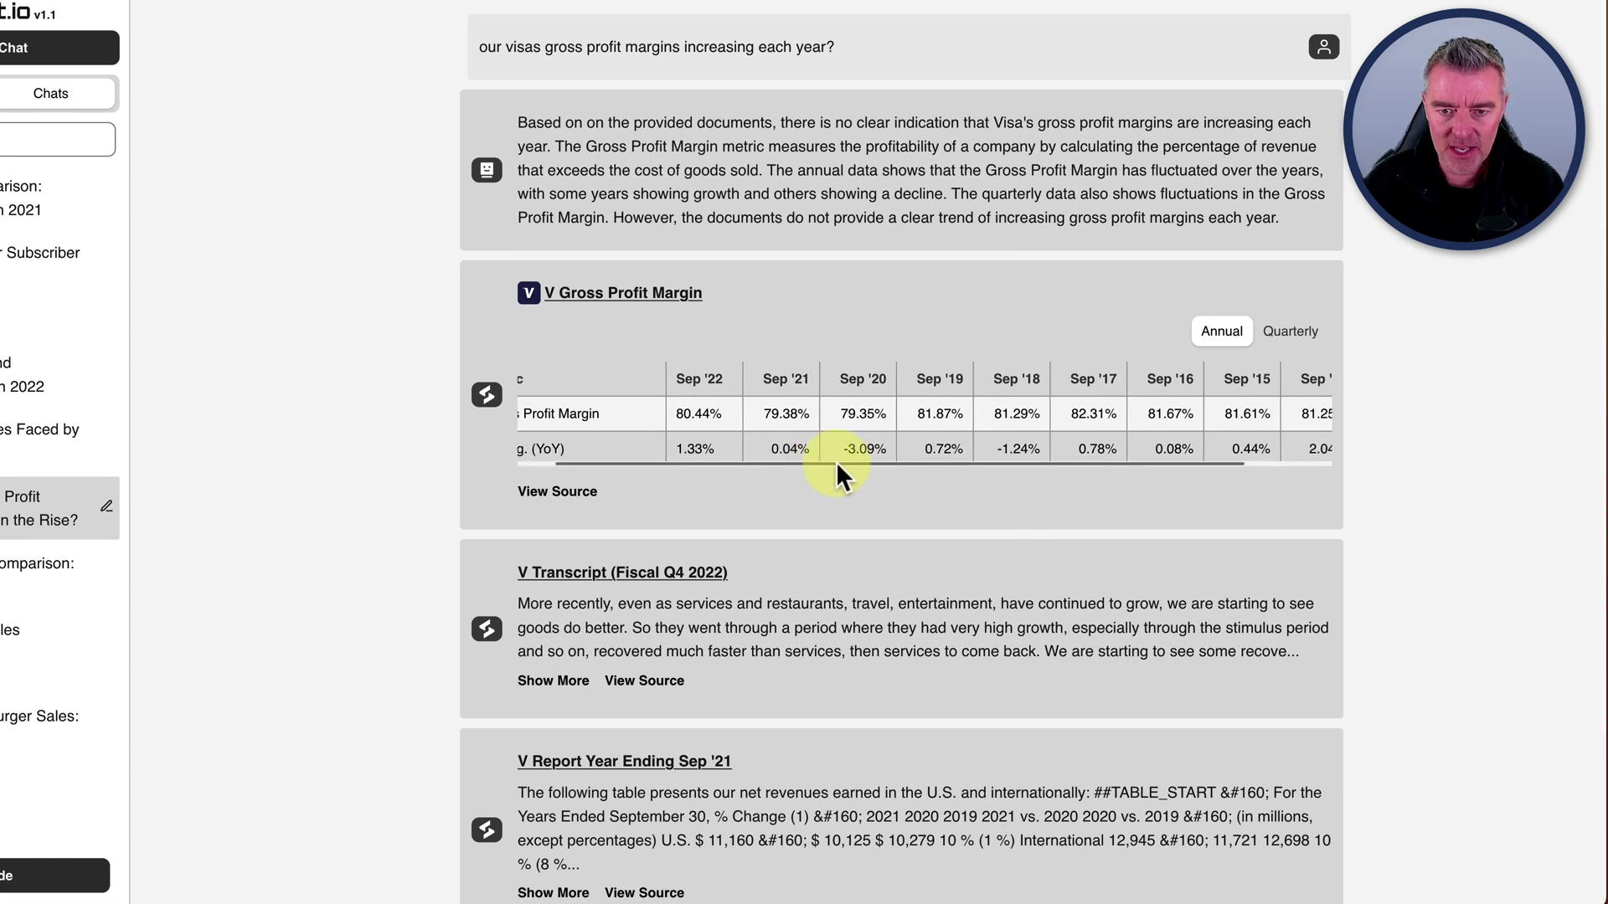
{"action": "scroll", "coordinate": [837, 469], "scroll_direction": "right", "scroll_amount": 2}
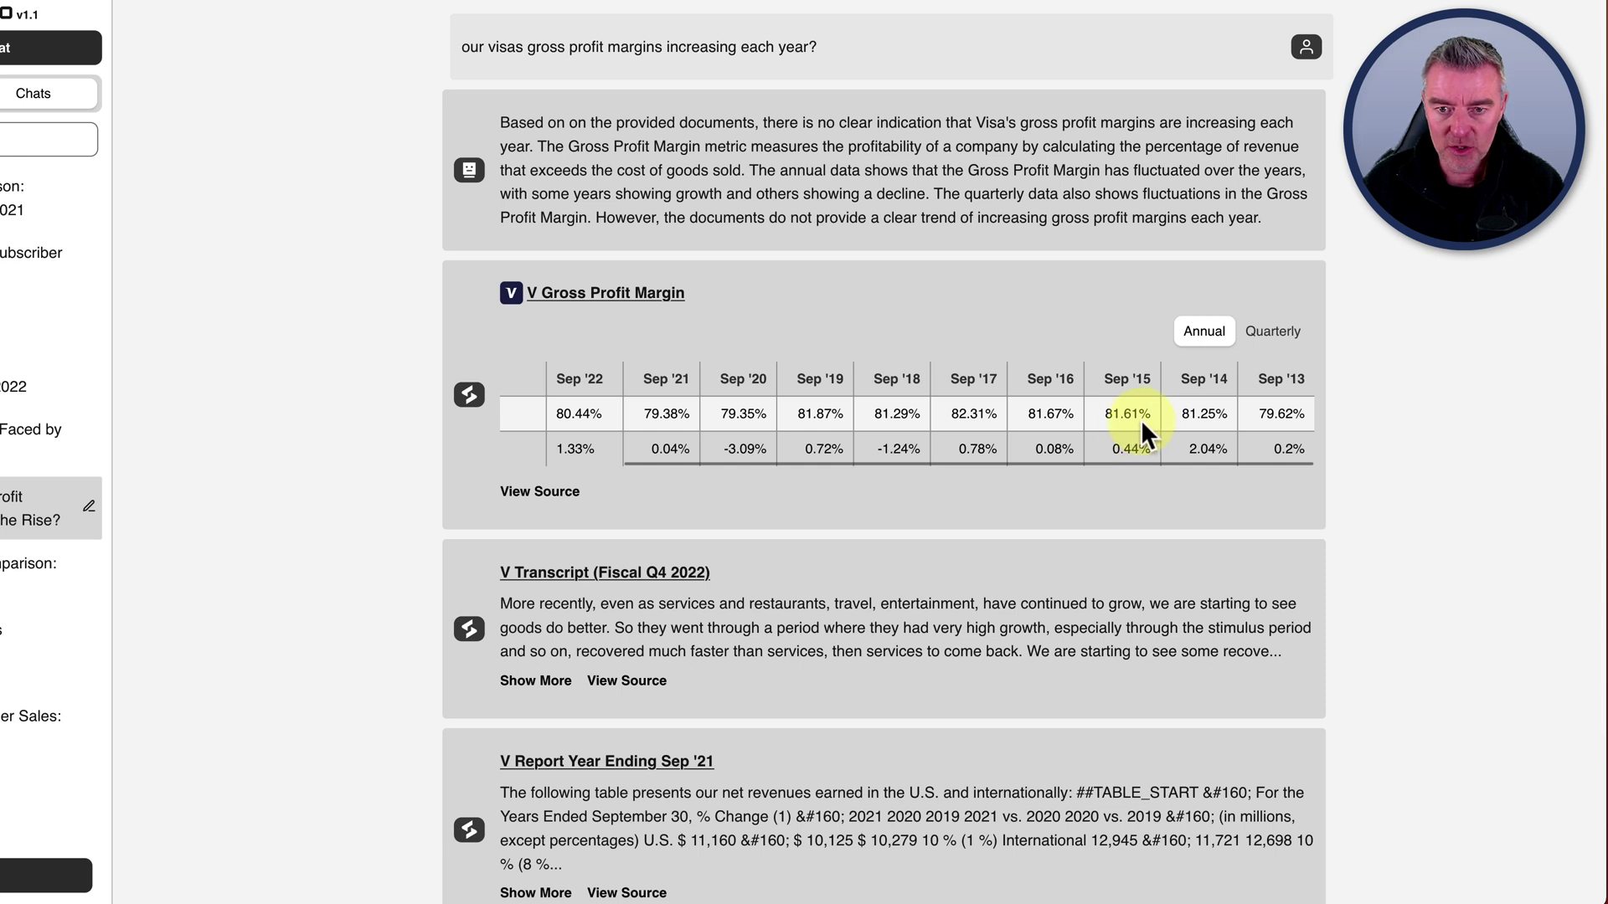
{"action": "scroll", "coordinate": [1132, 434], "scroll_direction": "left", "scroll_amount": 2}
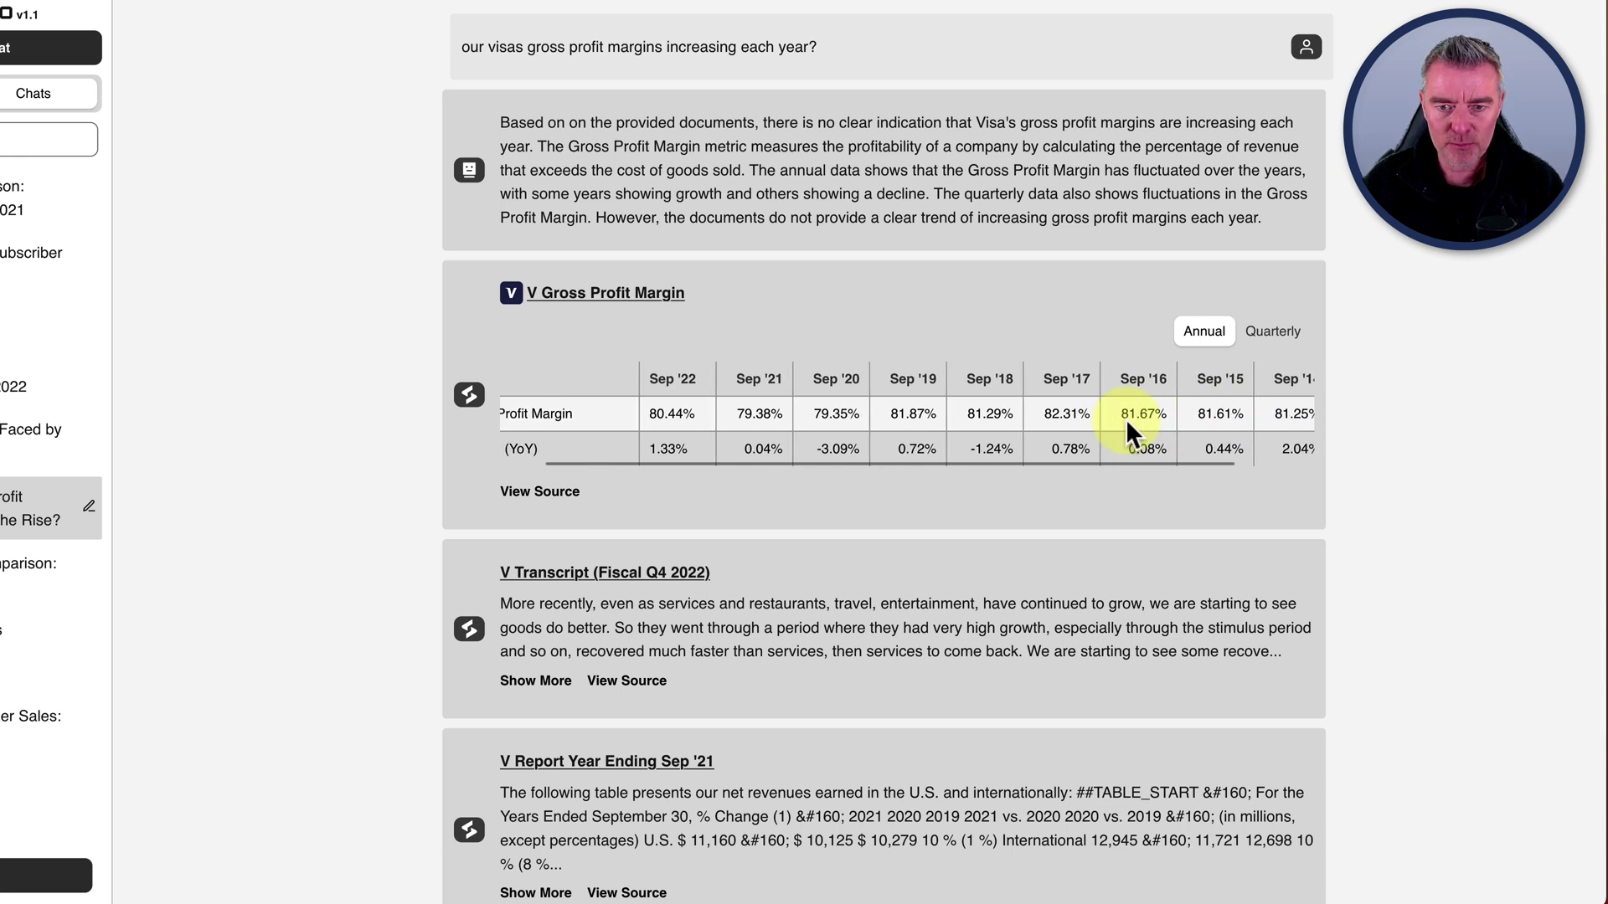
{"action": "scroll", "coordinate": [1132, 434], "scroll_direction": "right", "scroll_amount": 3}
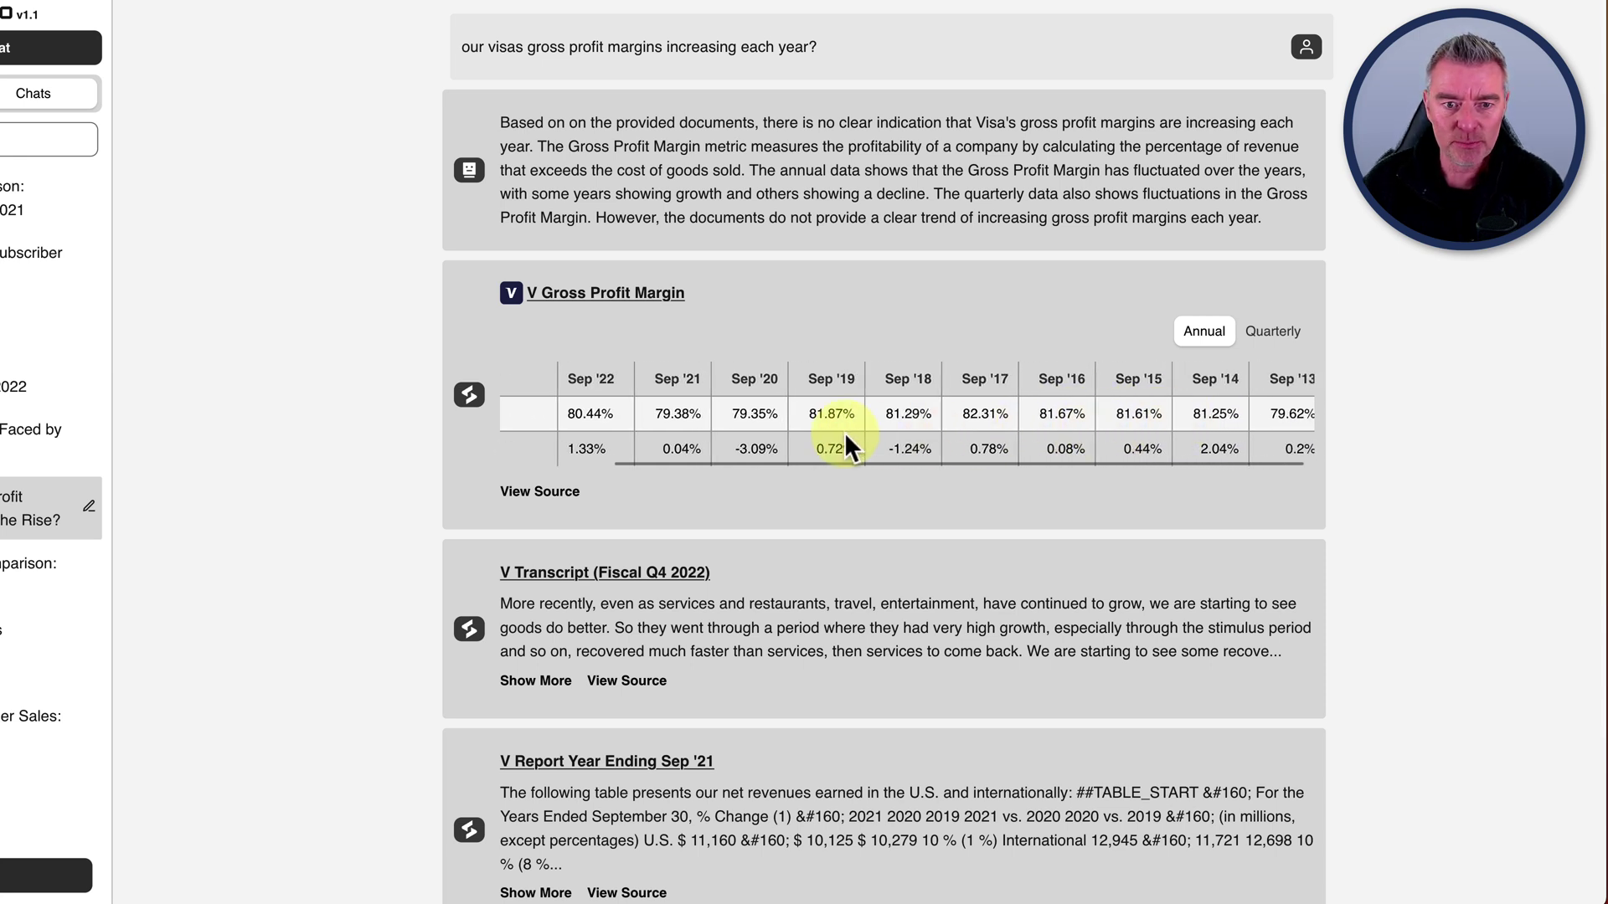
{"action": "scroll", "coordinate": [845, 444], "scroll_direction": "left", "scroll_amount": 3}
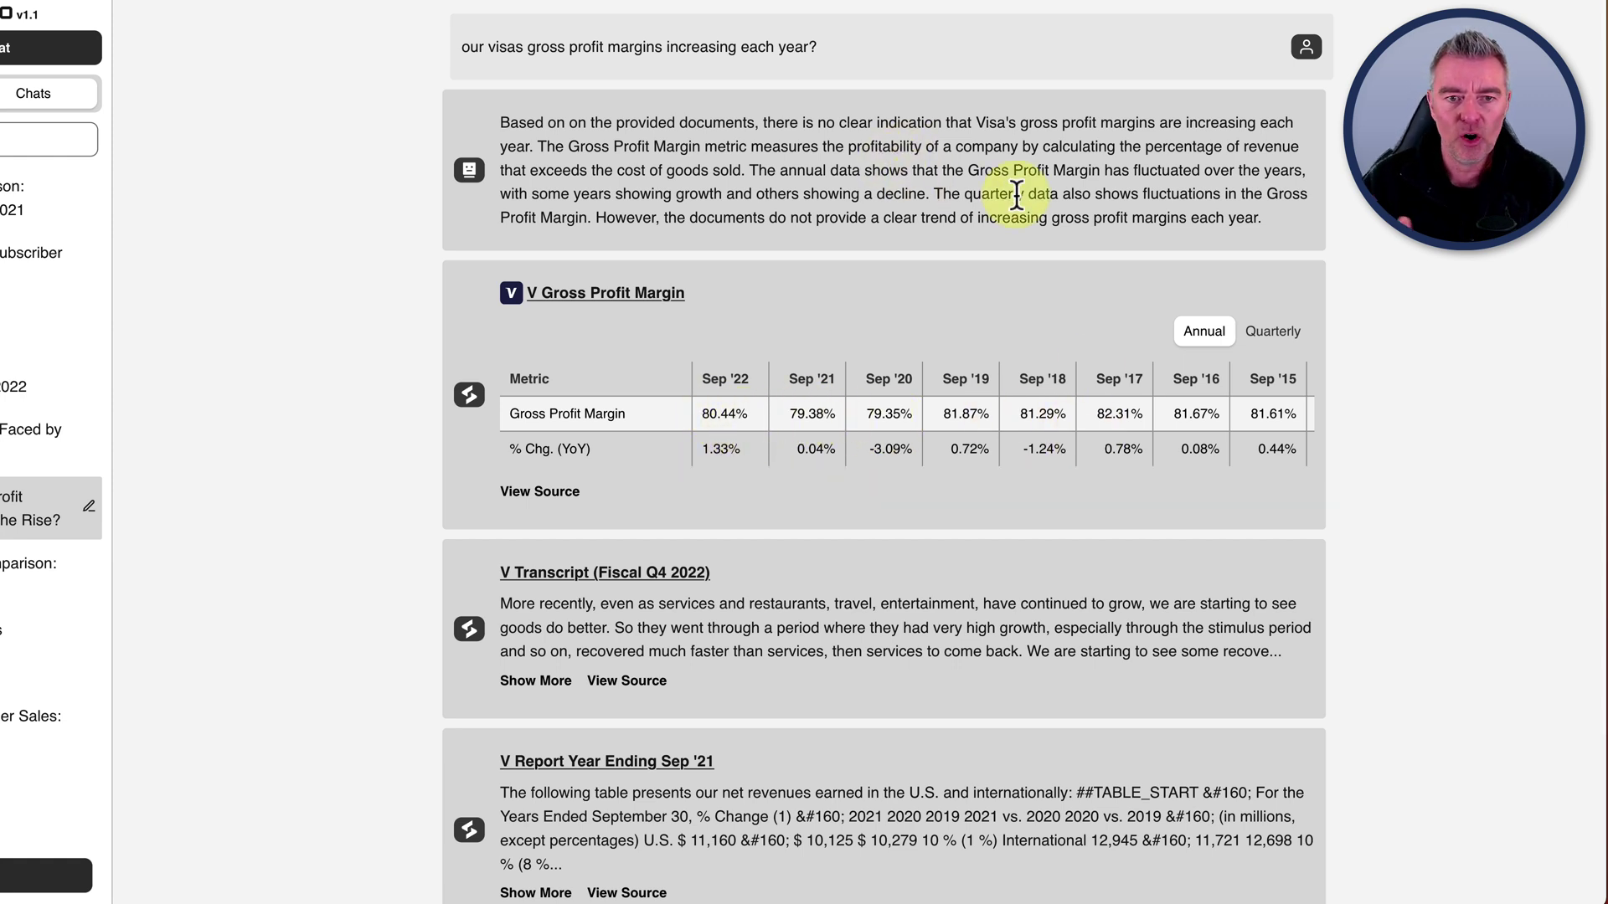
{"action": "scroll", "coordinate": [886, 415], "scroll_direction": "down", "scroll_amount": 4}
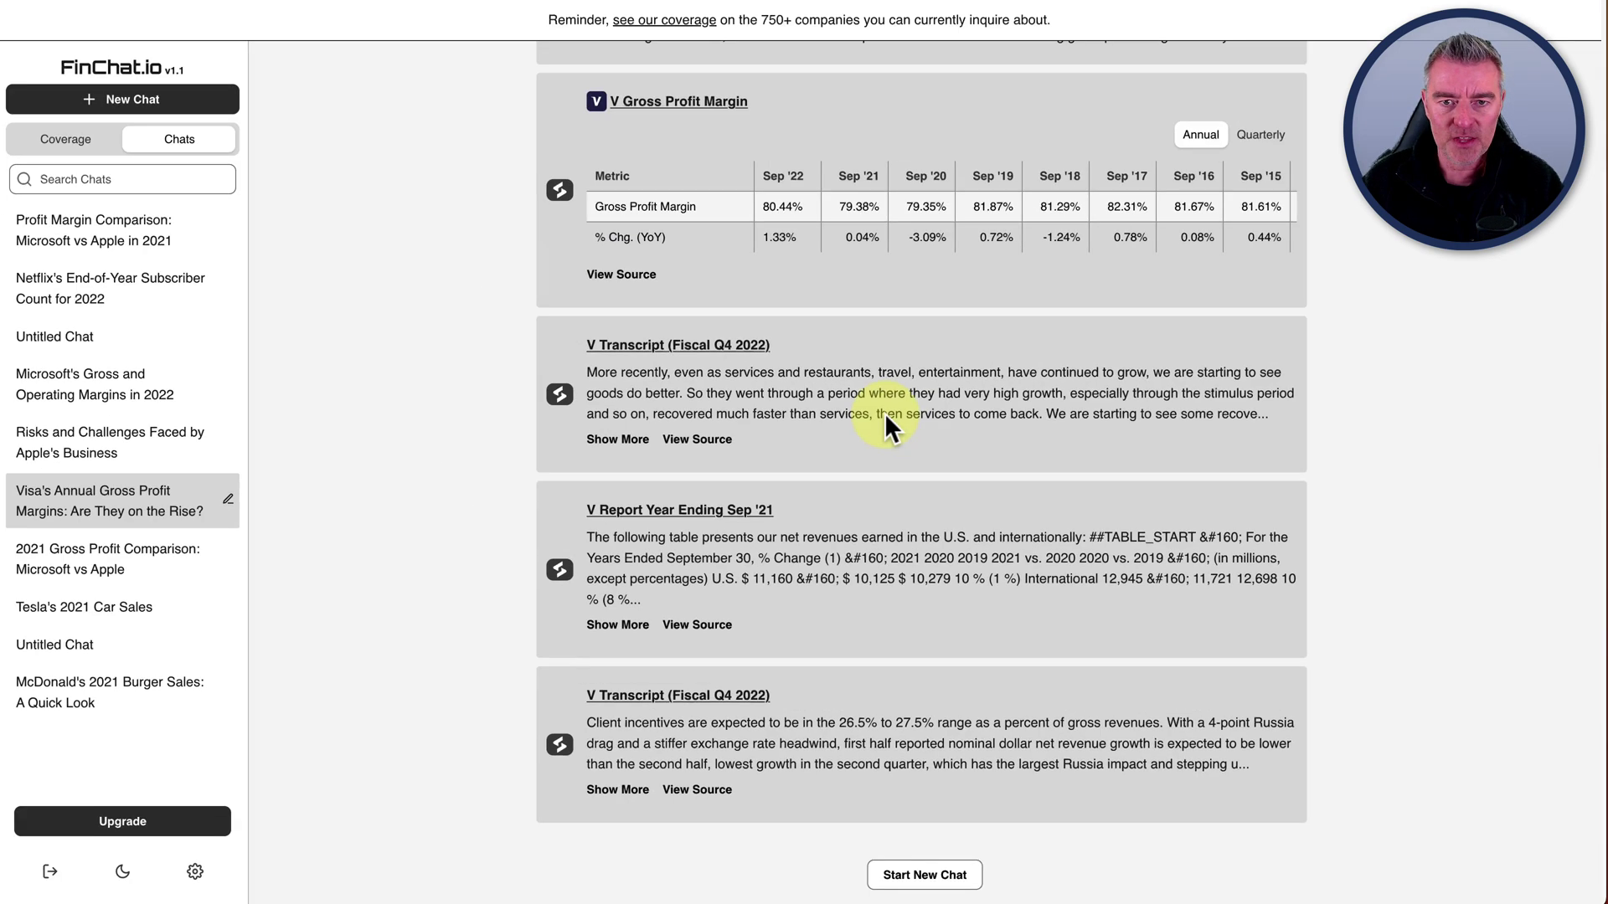
{"action": "scroll", "coordinate": [886, 415], "scroll_direction": "up", "scroll_amount": 1}
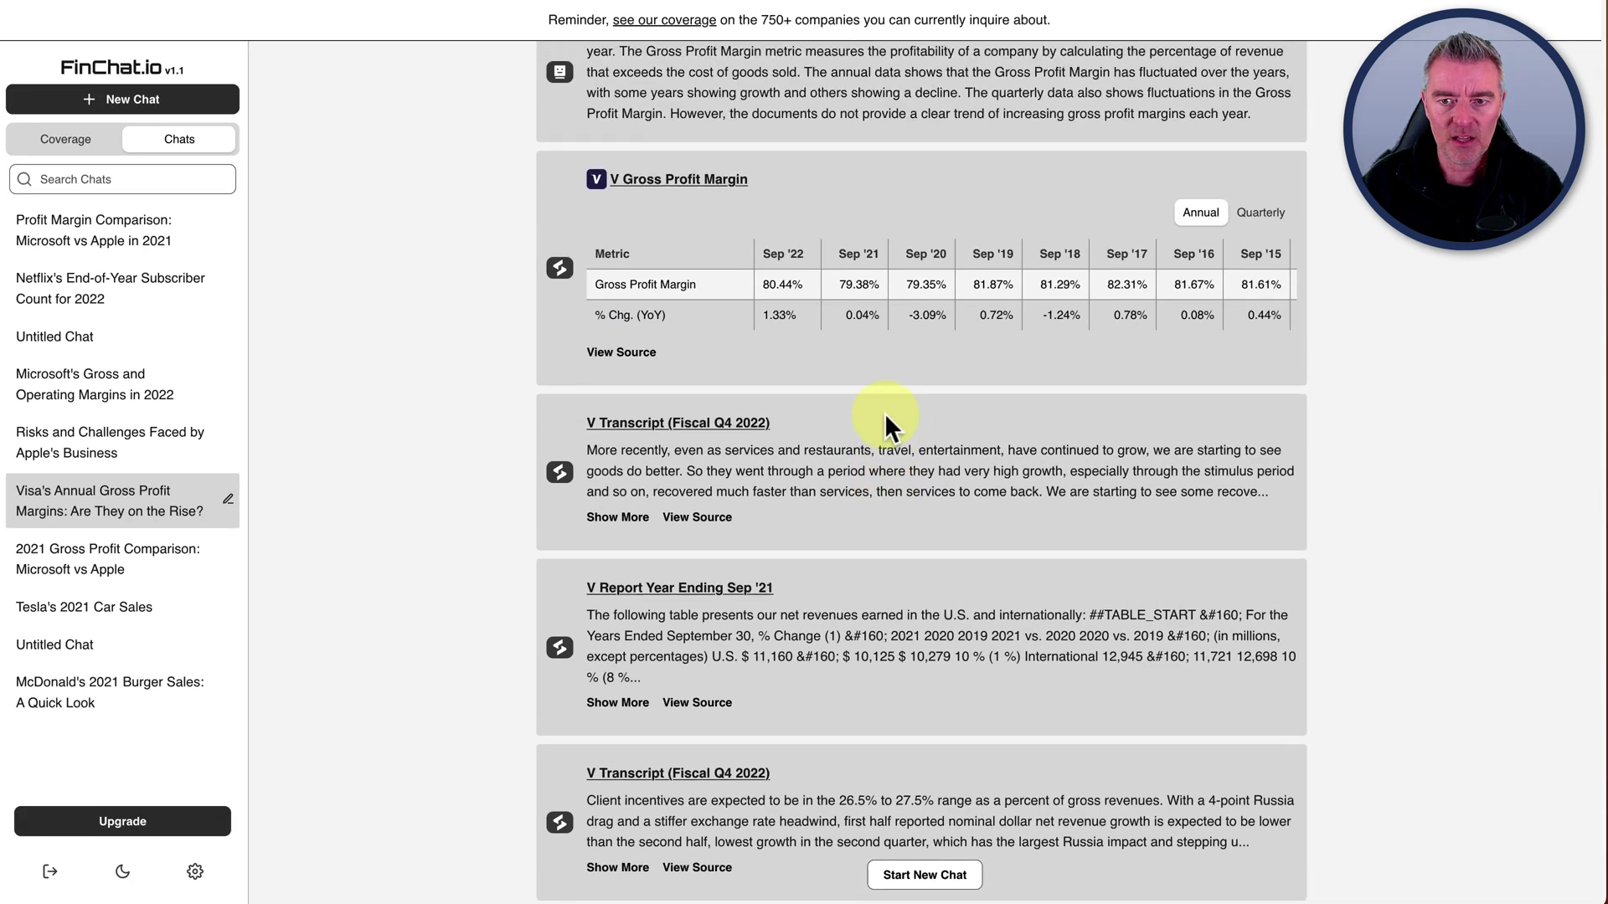
{"action": "scroll", "coordinate": [1089, 302], "scroll_direction": "right", "scroll_amount": 3}
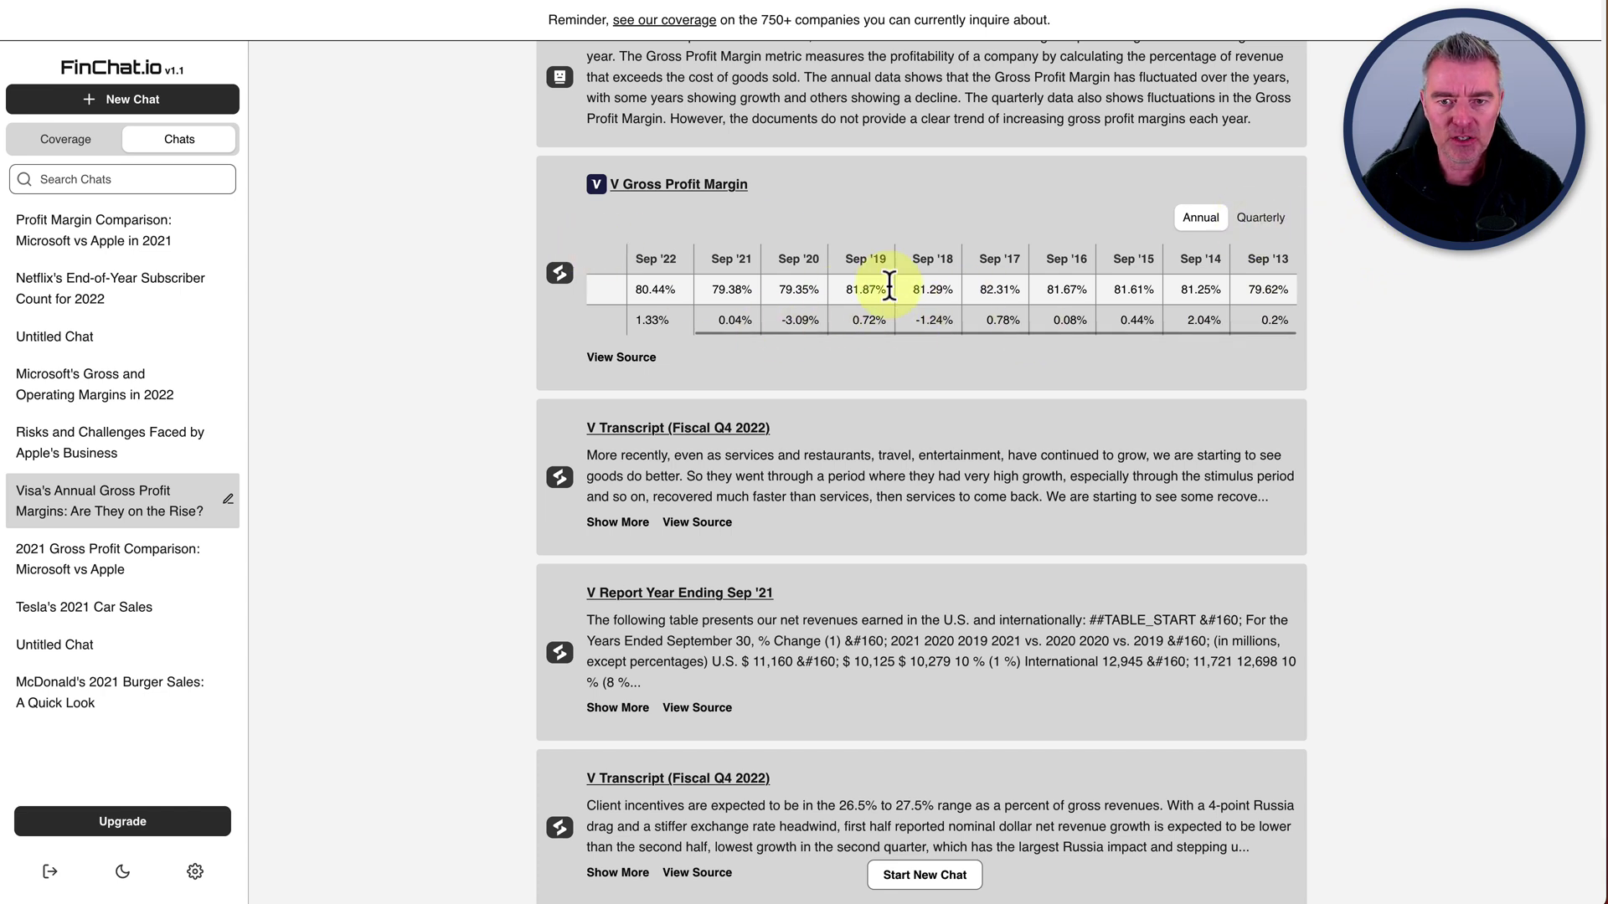
{"action": "left_click", "coordinate": [1261, 218]}
{"action": "left_click", "coordinate": [1206, 220]}
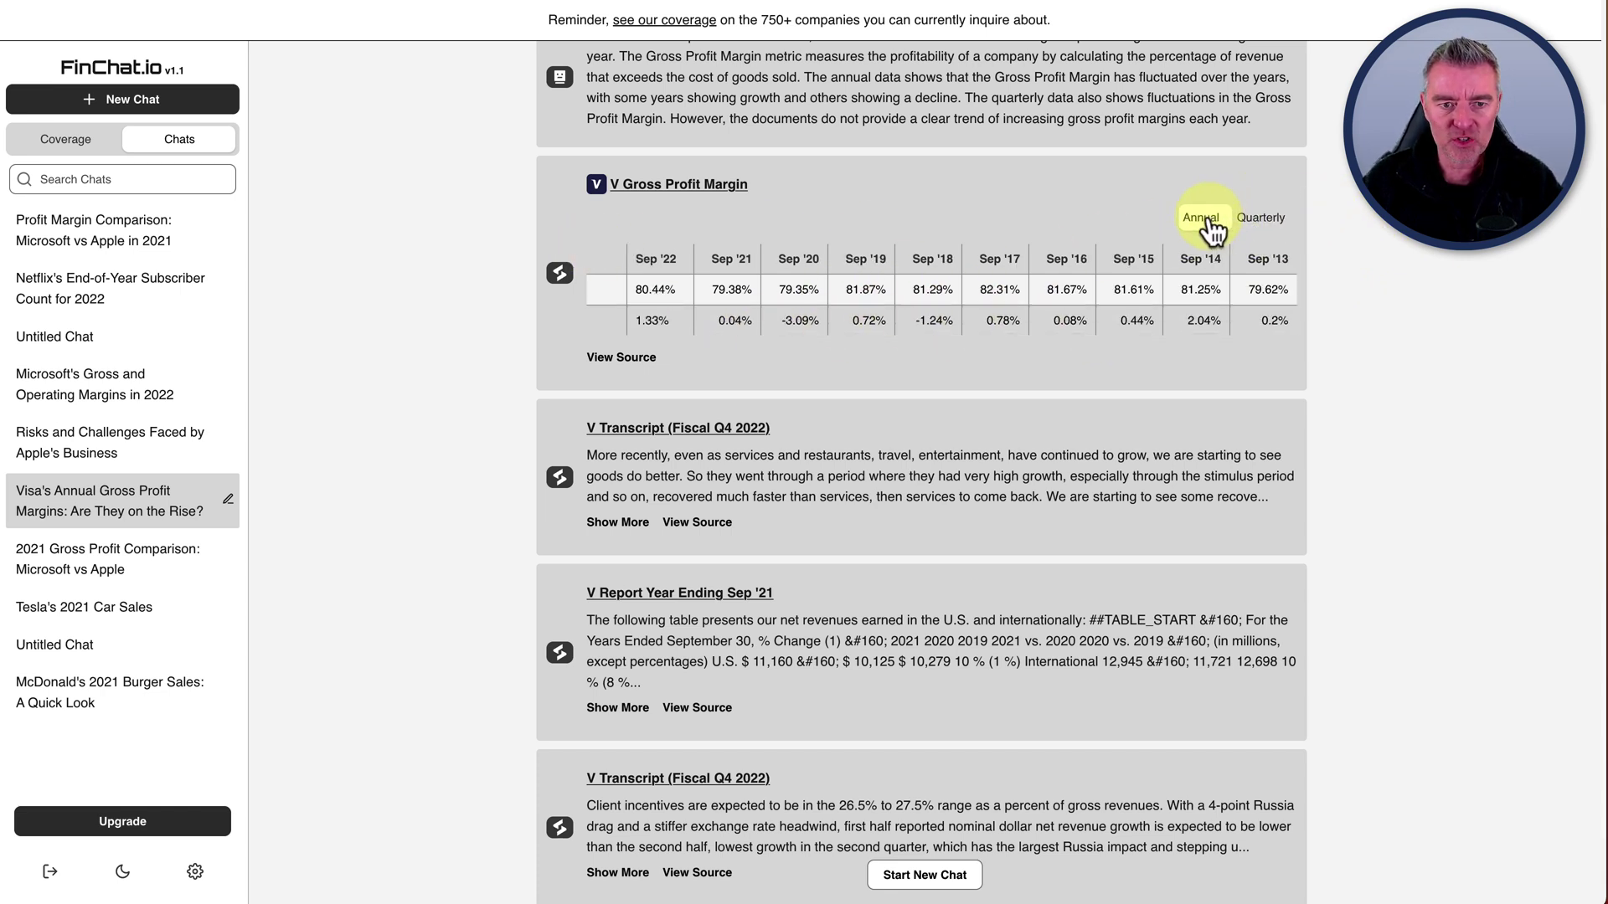
{"action": "scroll", "coordinate": [1030, 427], "scroll_direction": "up", "scroll_amount": 2}
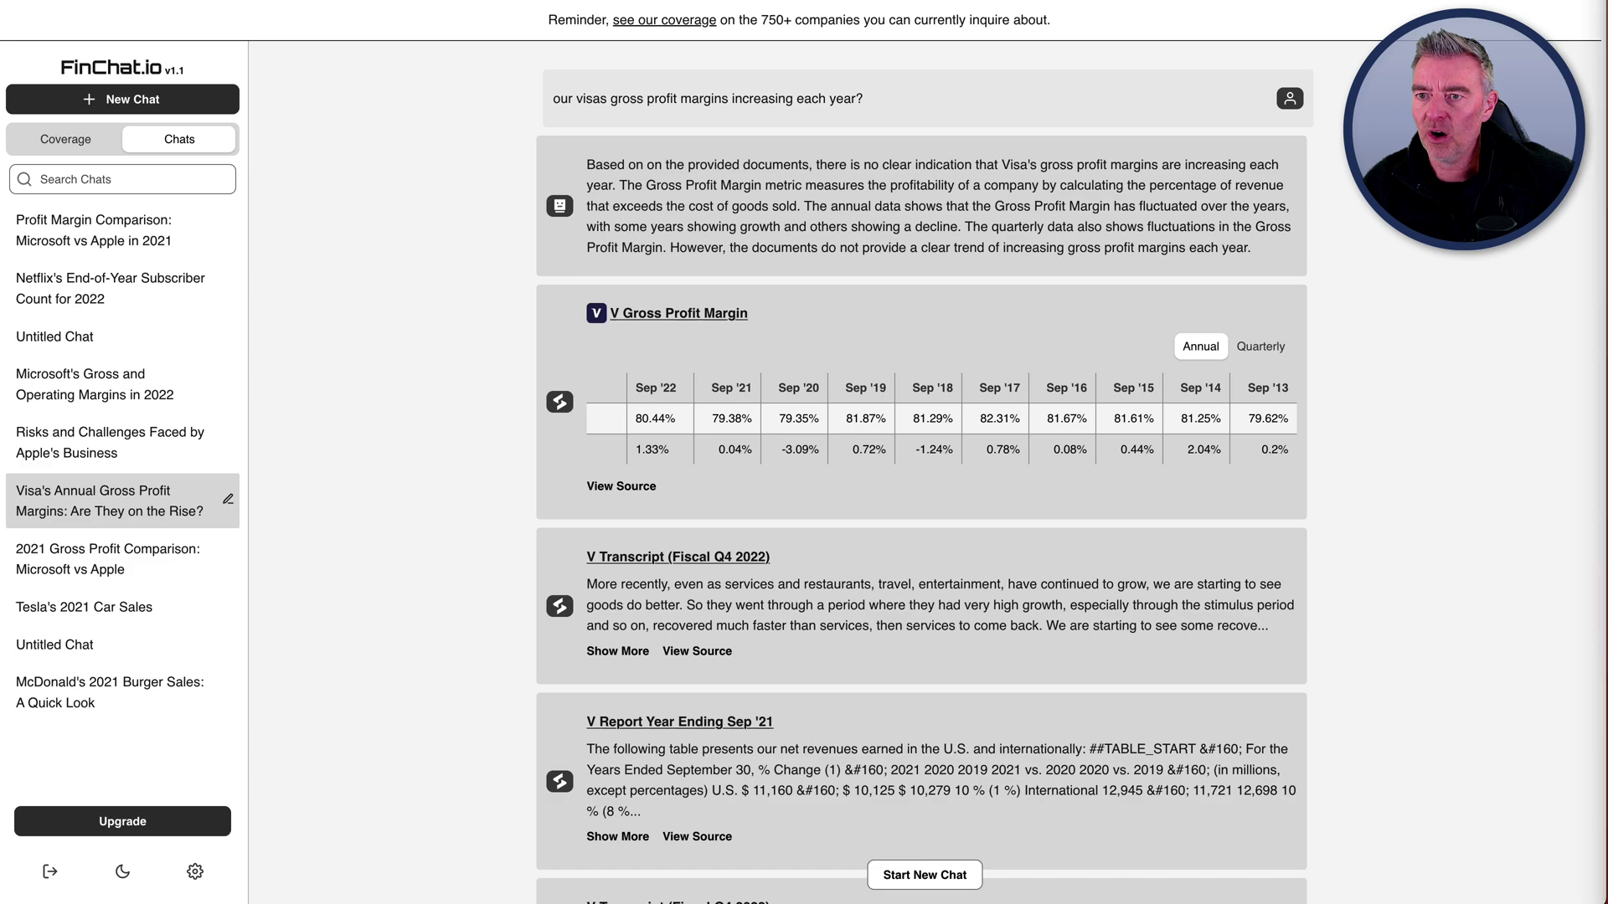
{"action": "left_click_drag", "start_coordinate": [1595, 55], "coordinate": [191, 14]}
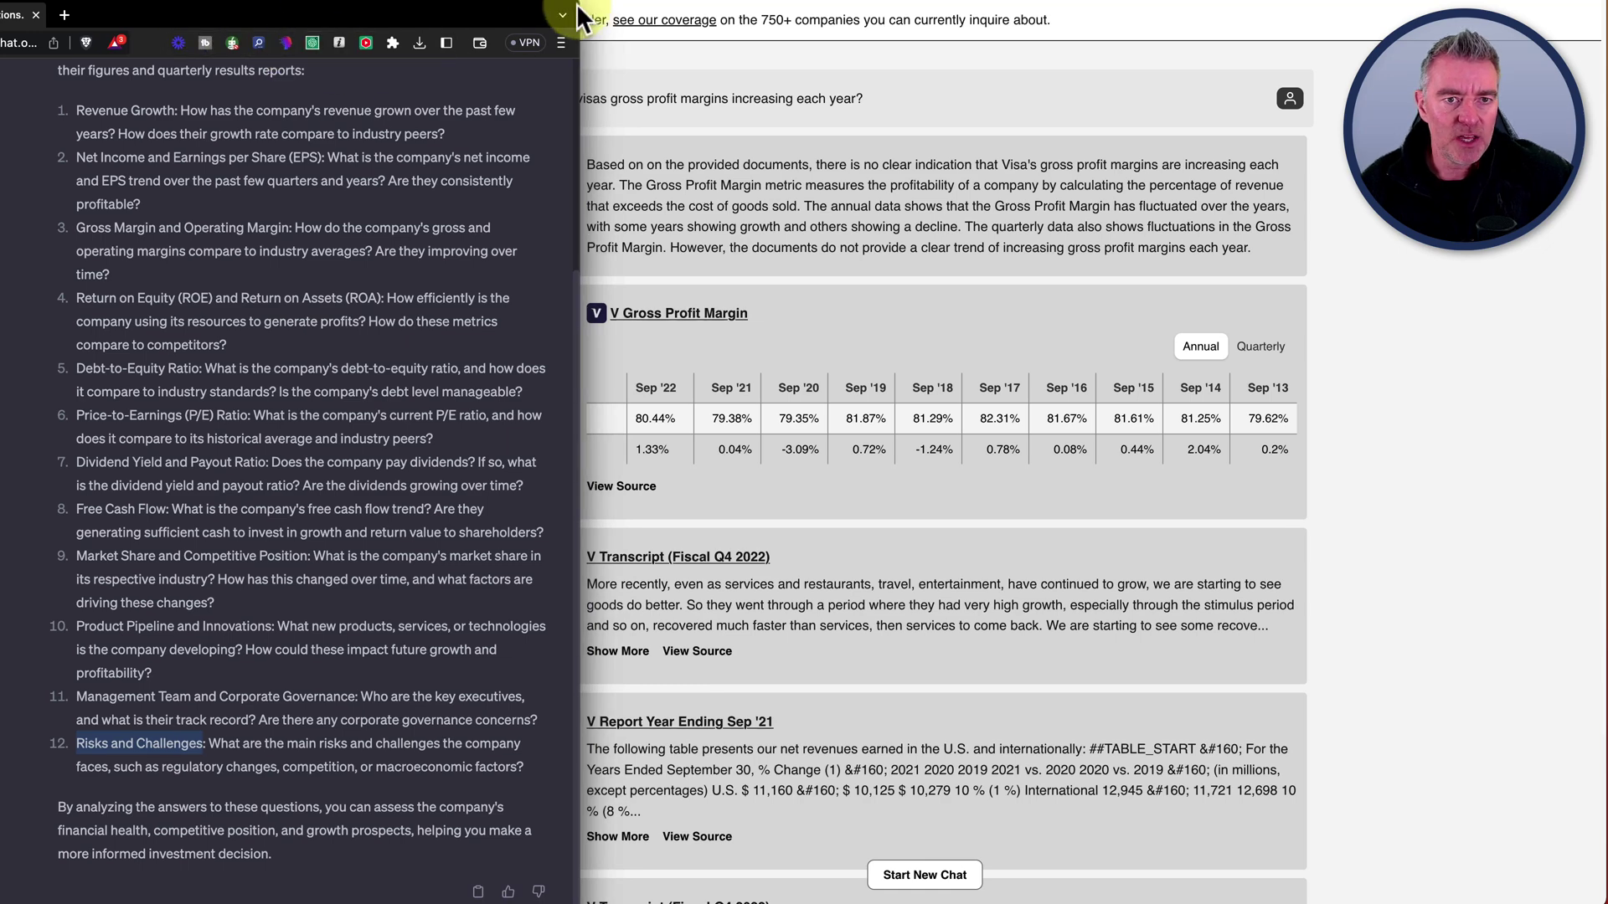
{"action": "left_click_drag", "start_coordinate": [578, 3], "coordinate": [1593, 14]}
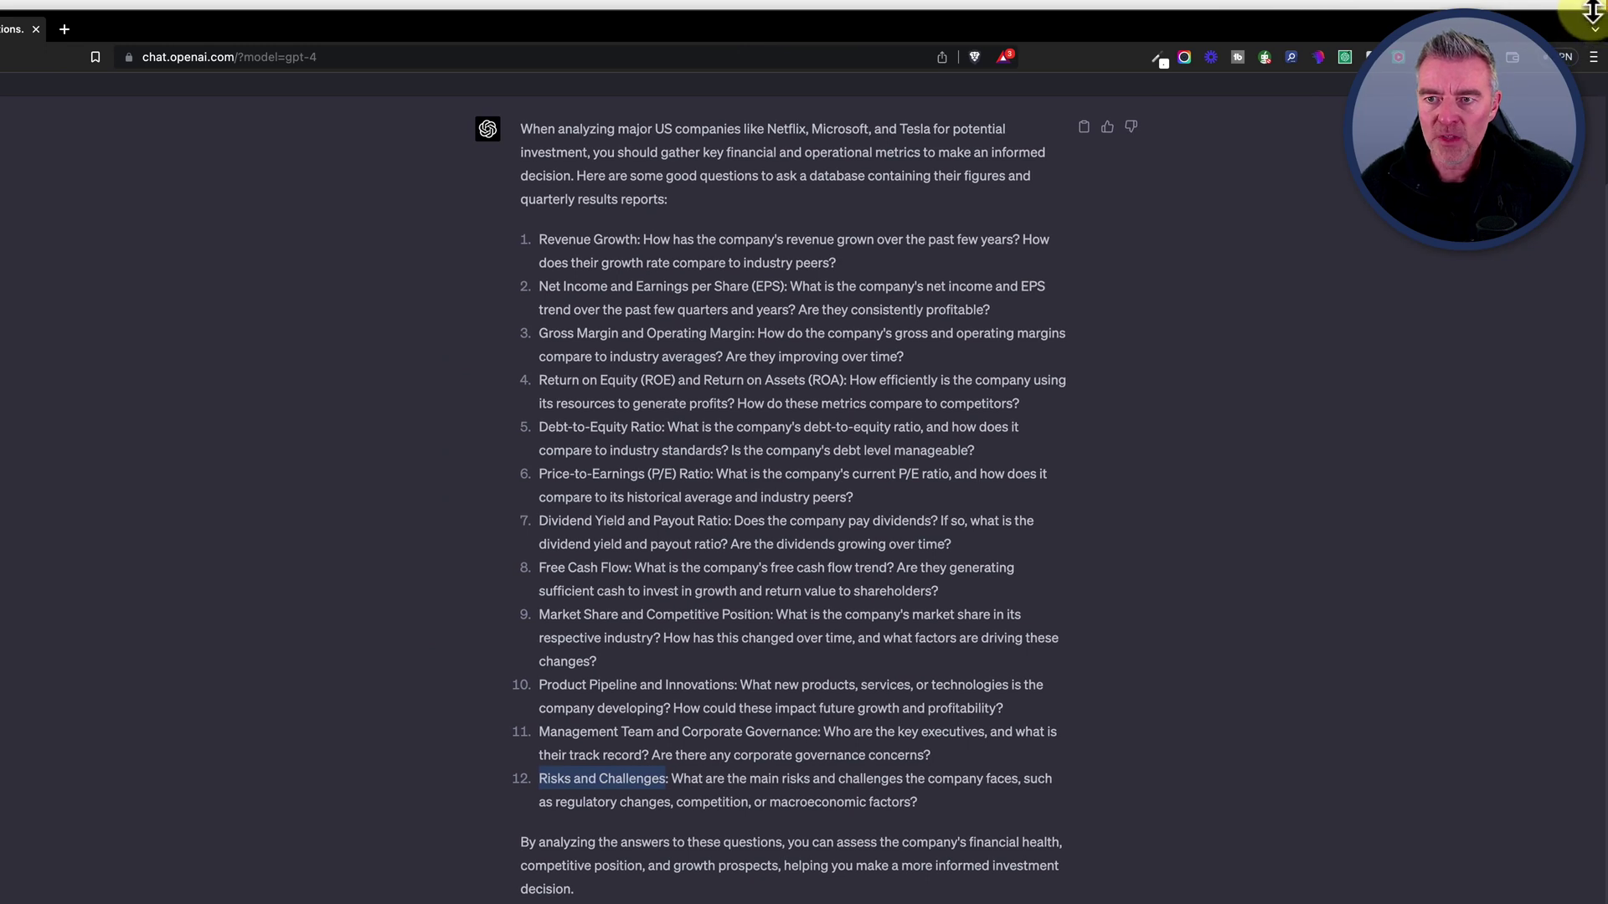
{"action": "left_click_drag", "start_coordinate": [1591, 12], "coordinate": [1591, 0]}
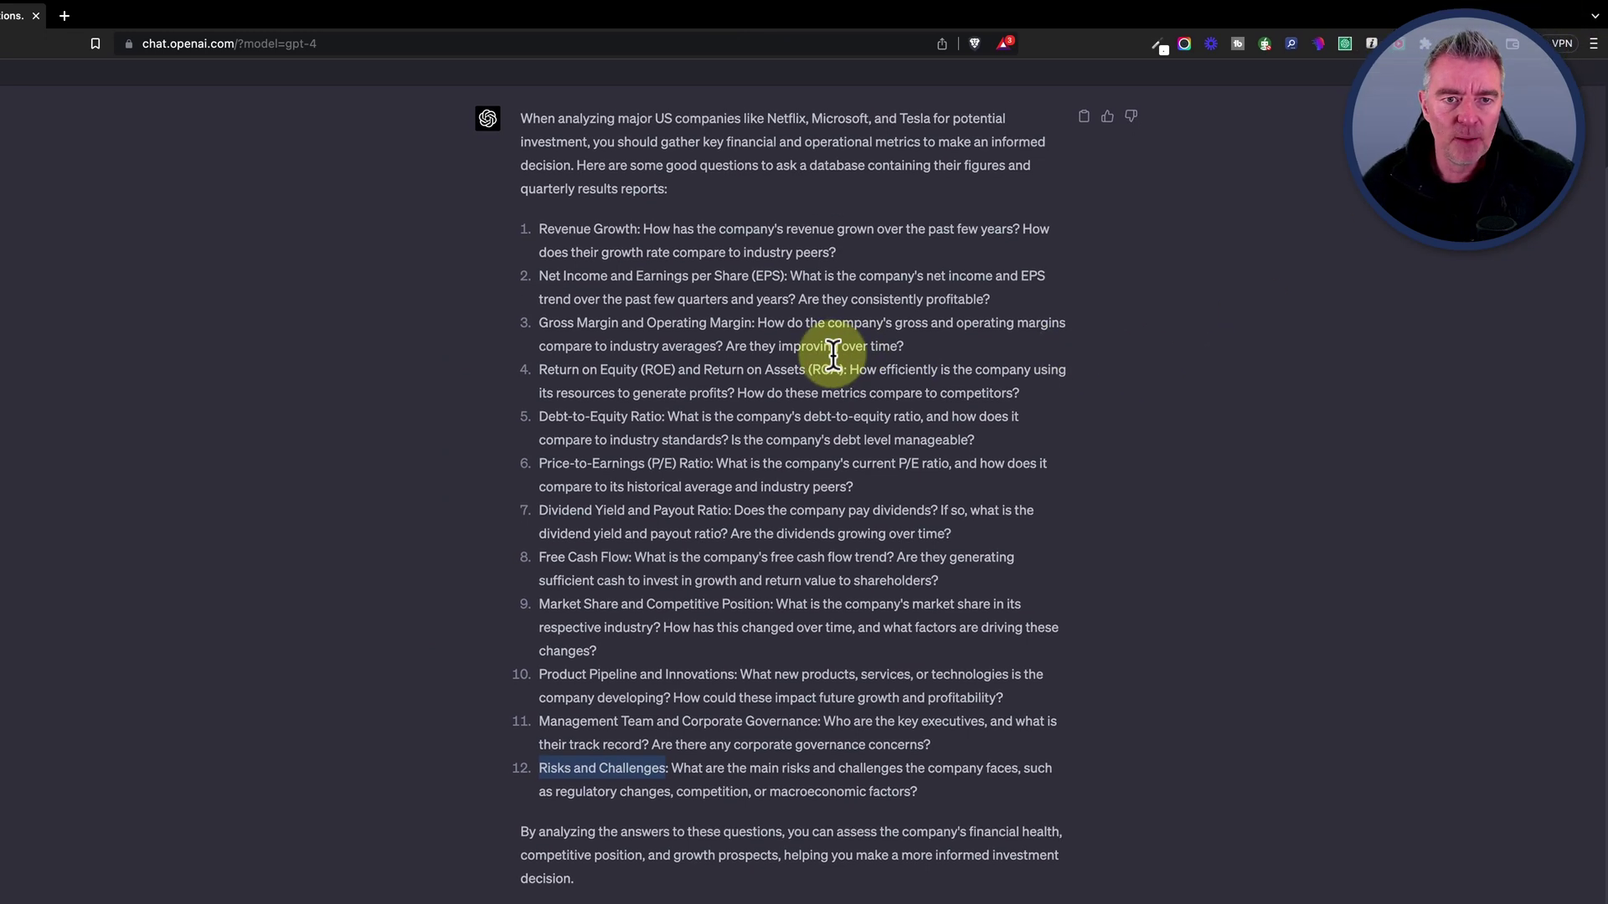
{"action": "scroll", "coordinate": [627, 183], "scroll_direction": "up", "scroll_amount": 3}
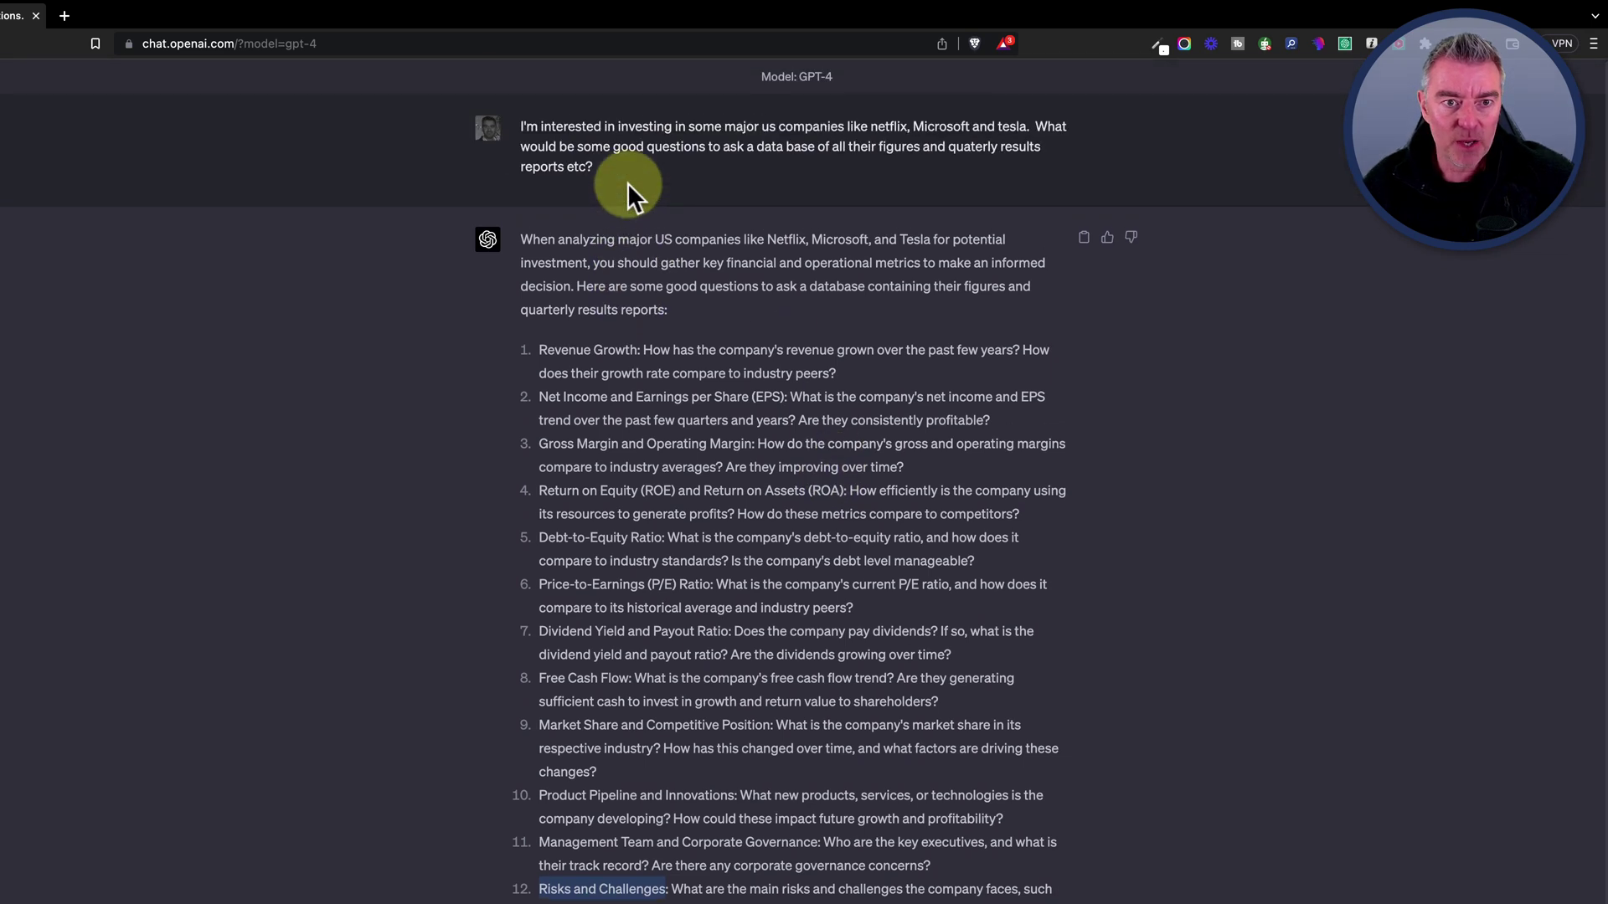
{"action": "scroll", "coordinate": [682, 248], "scroll_direction": "down", "scroll_amount": 2}
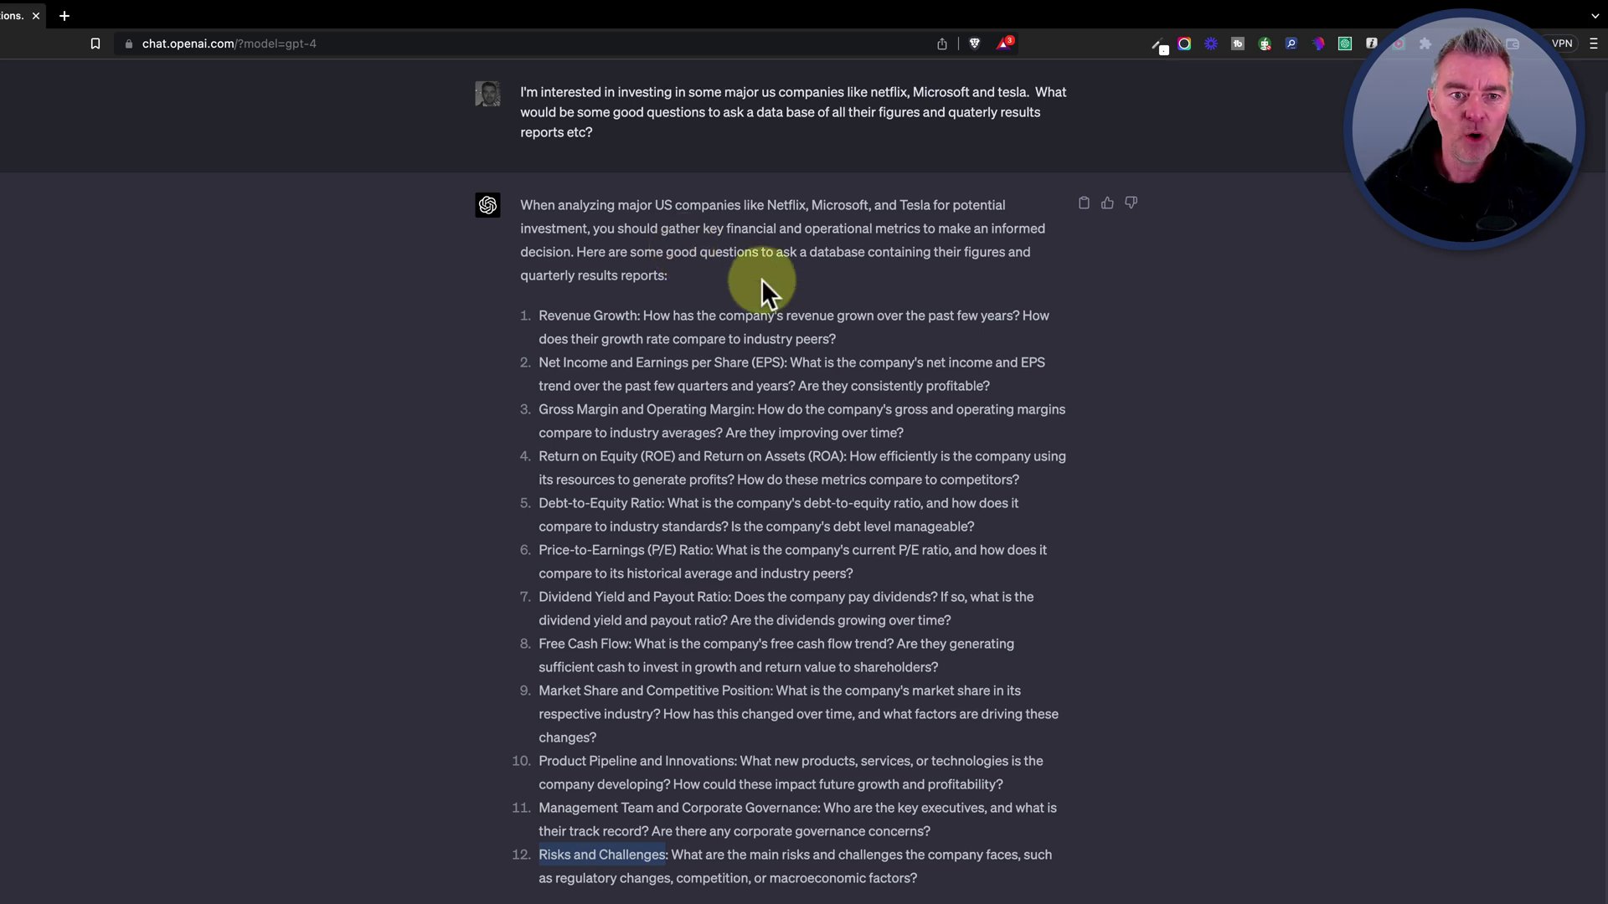
{"action": "scroll", "coordinate": [761, 278], "scroll_direction": "down", "scroll_amount": 1}
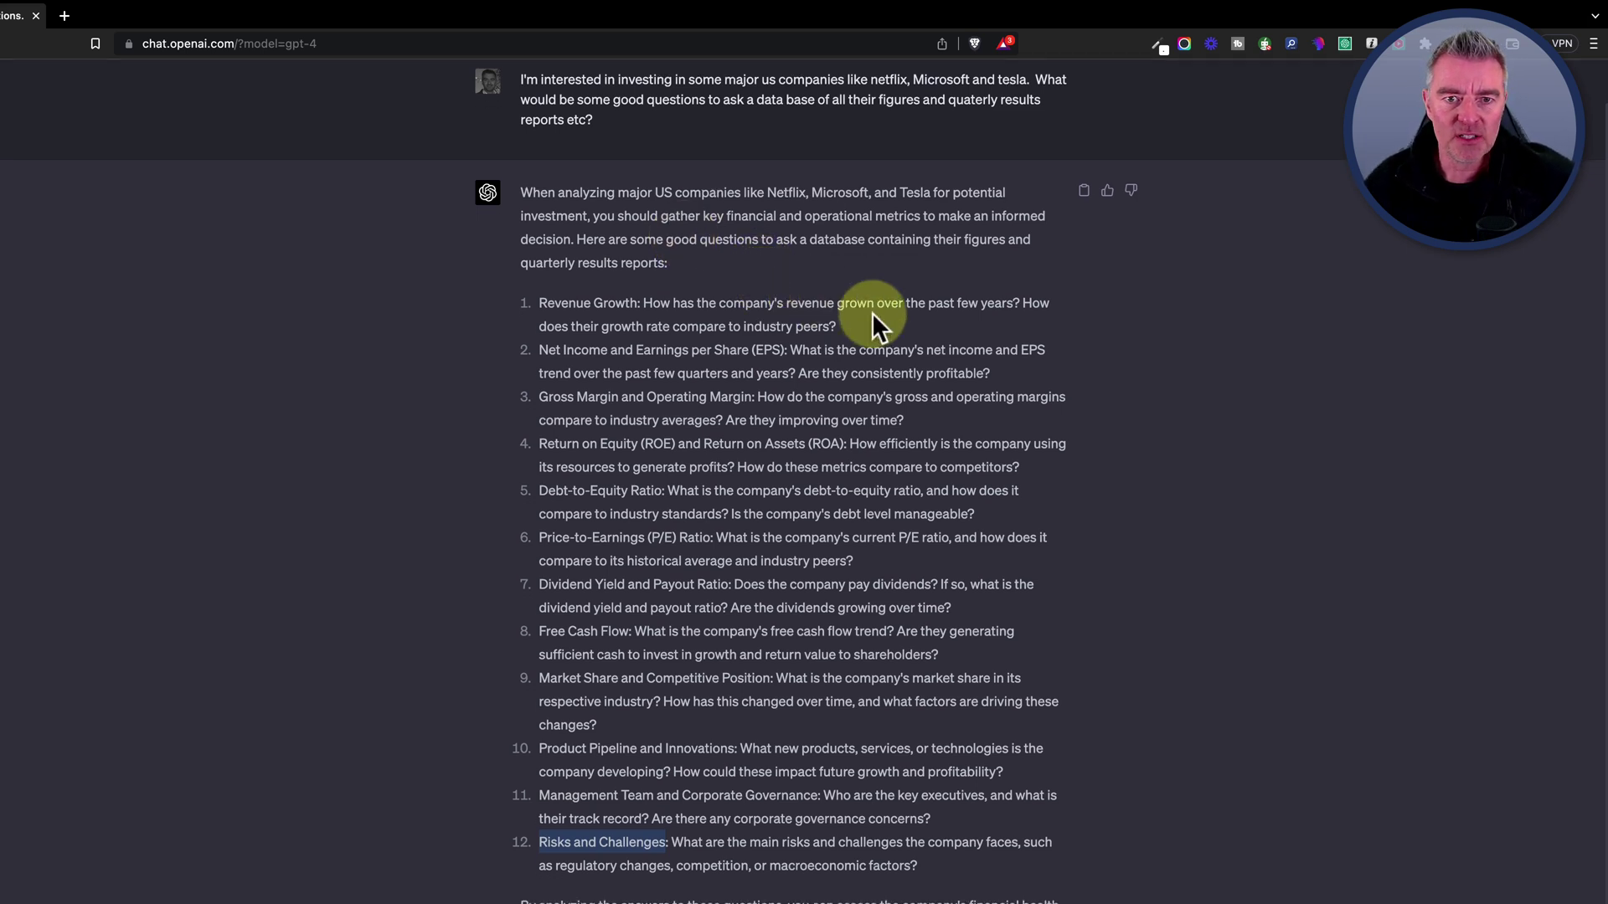
{"action": "scroll", "coordinate": [872, 313], "scroll_direction": "down", "scroll_amount": 1}
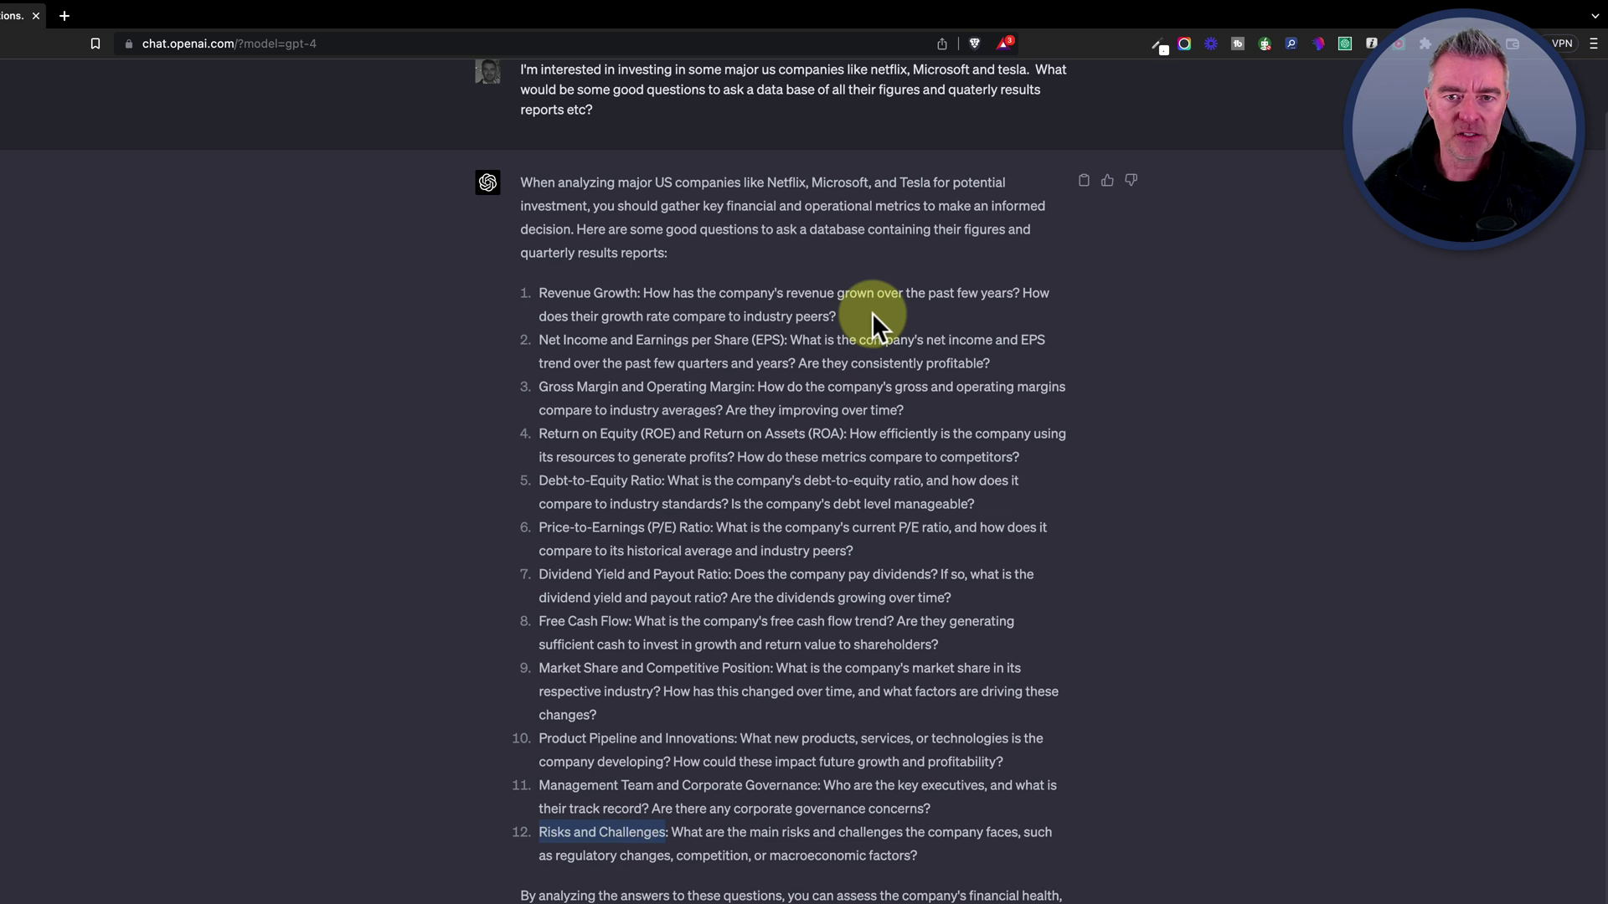
{"action": "scroll", "coordinate": [871, 313], "scroll_direction": "down", "scroll_amount": 5}
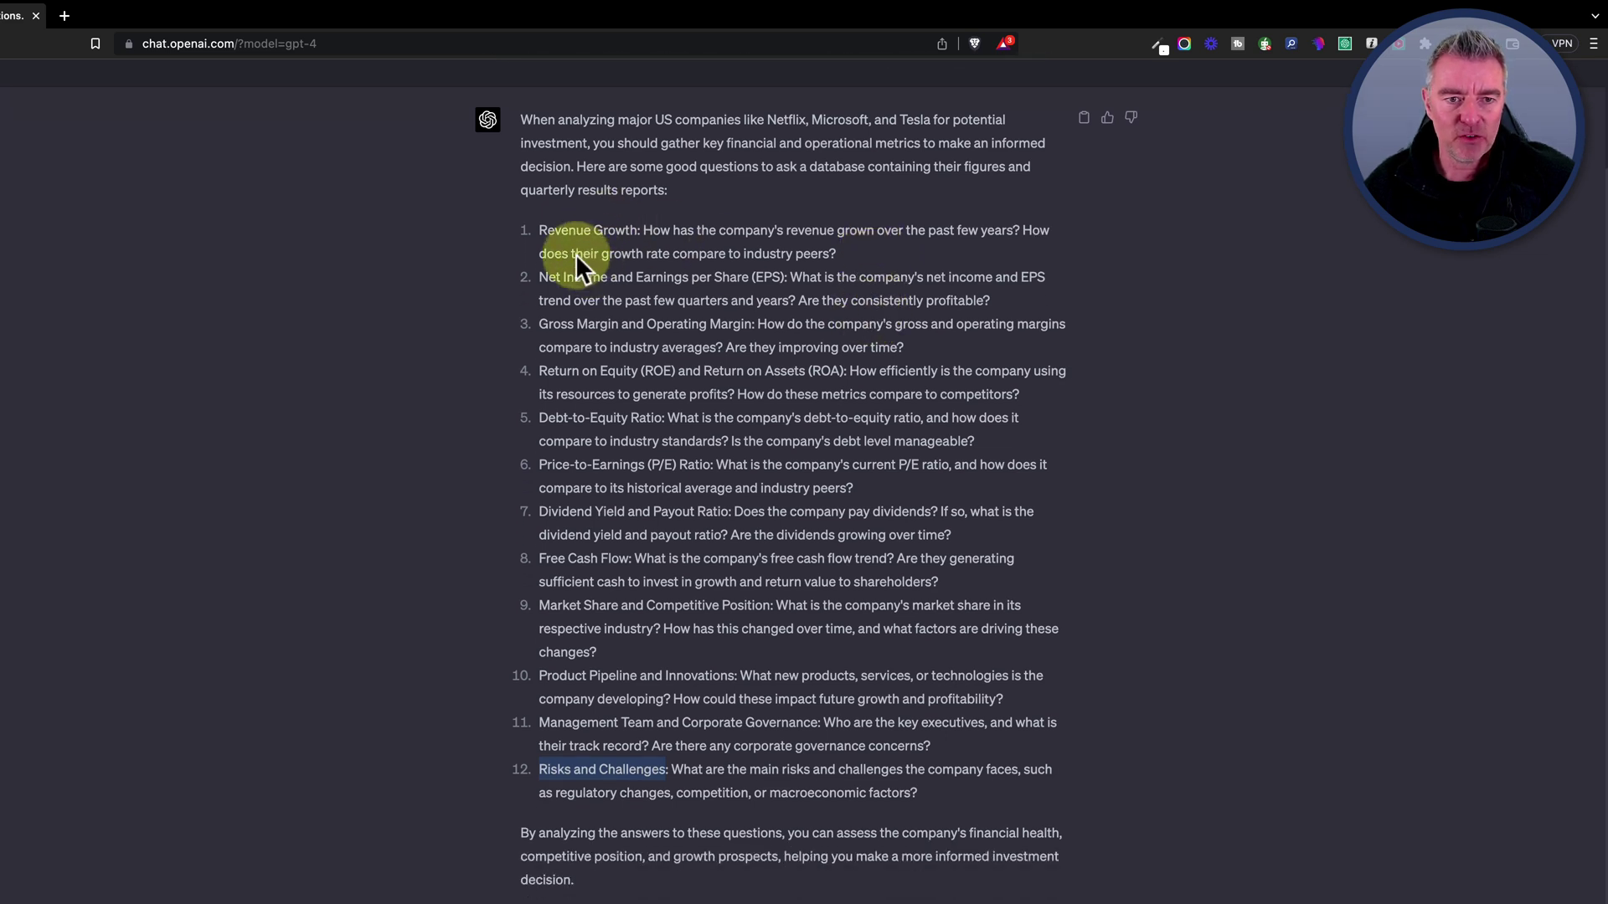
{"action": "left_click_drag", "start_coordinate": [539, 230], "coordinate": [638, 231]}
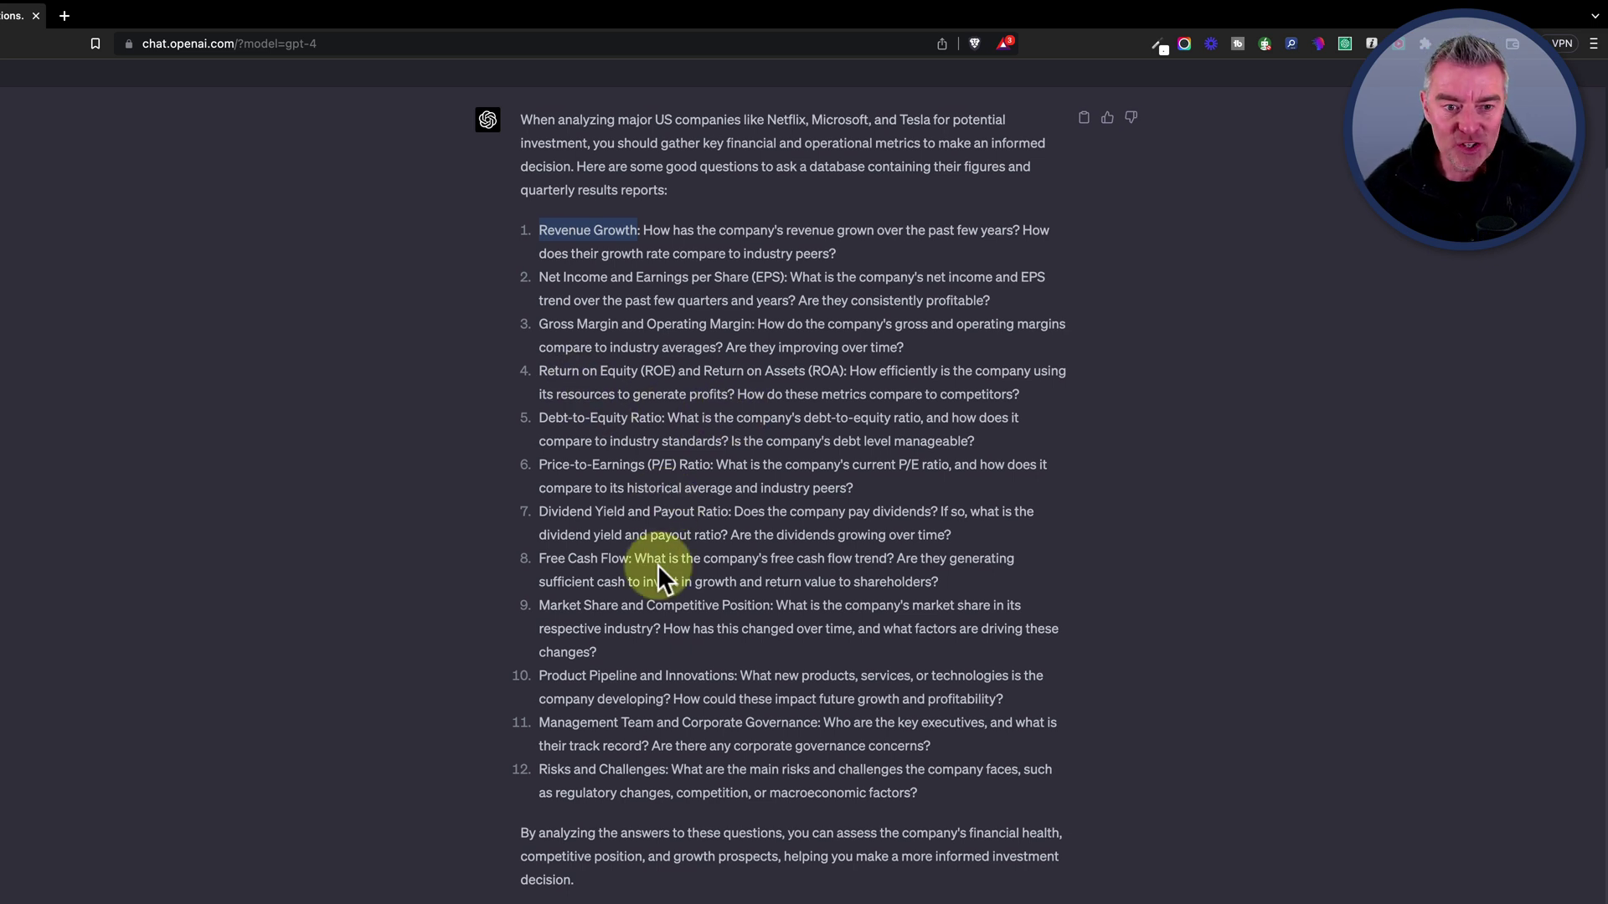
{"action": "left_click", "coordinate": [730, 511]}
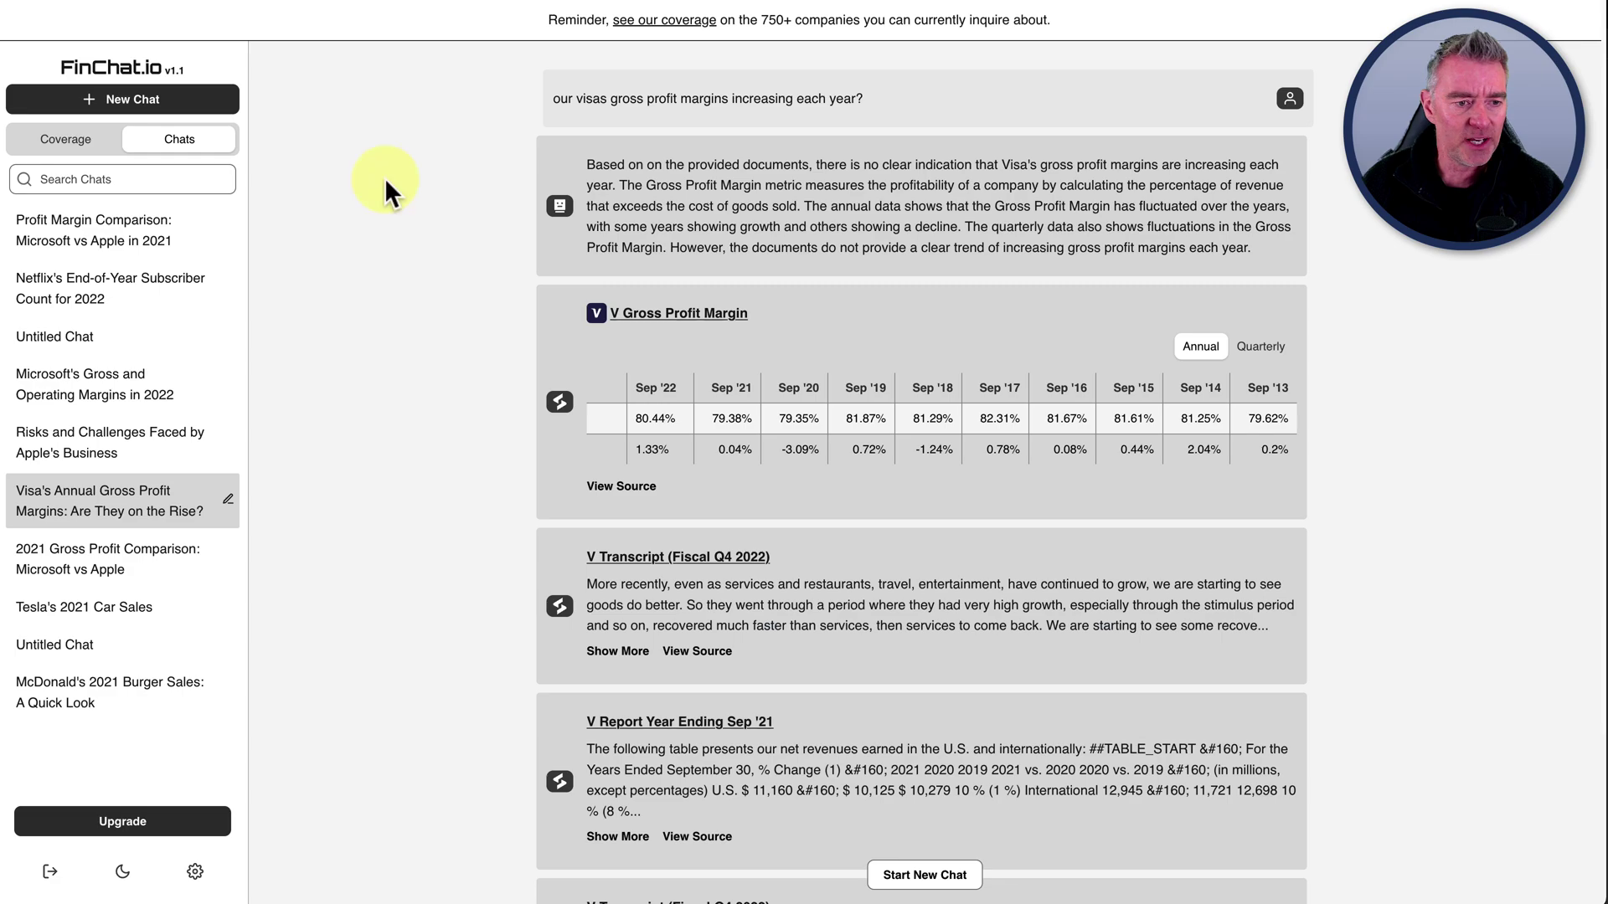
{"action": "left_click", "coordinate": [138, 824]}
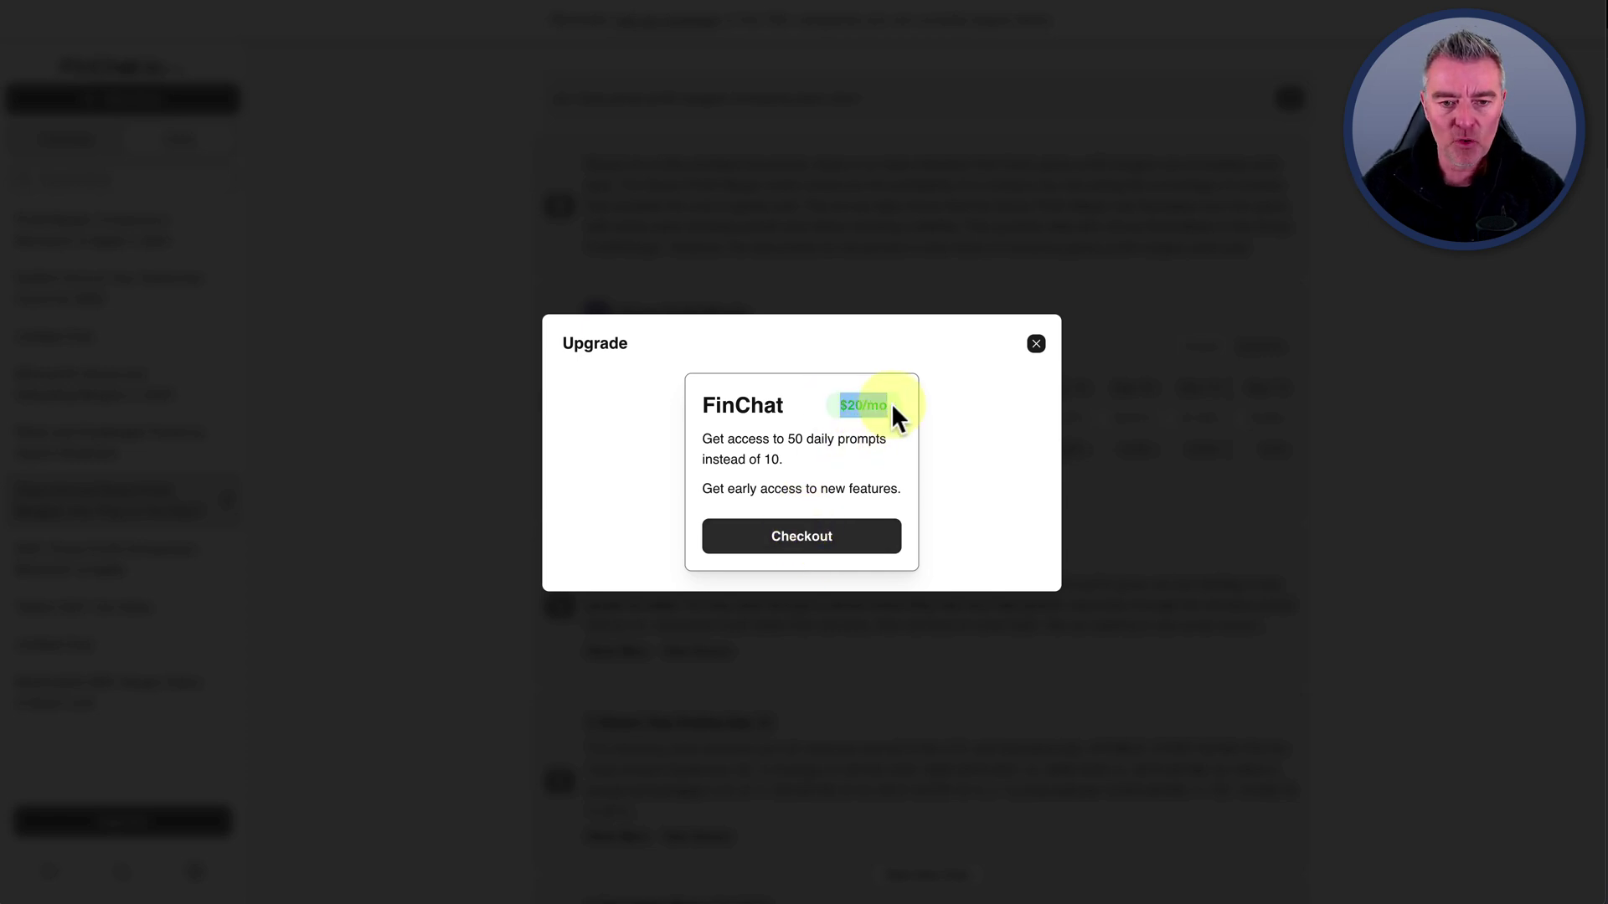
{"action": "left_click", "coordinate": [850, 438]}
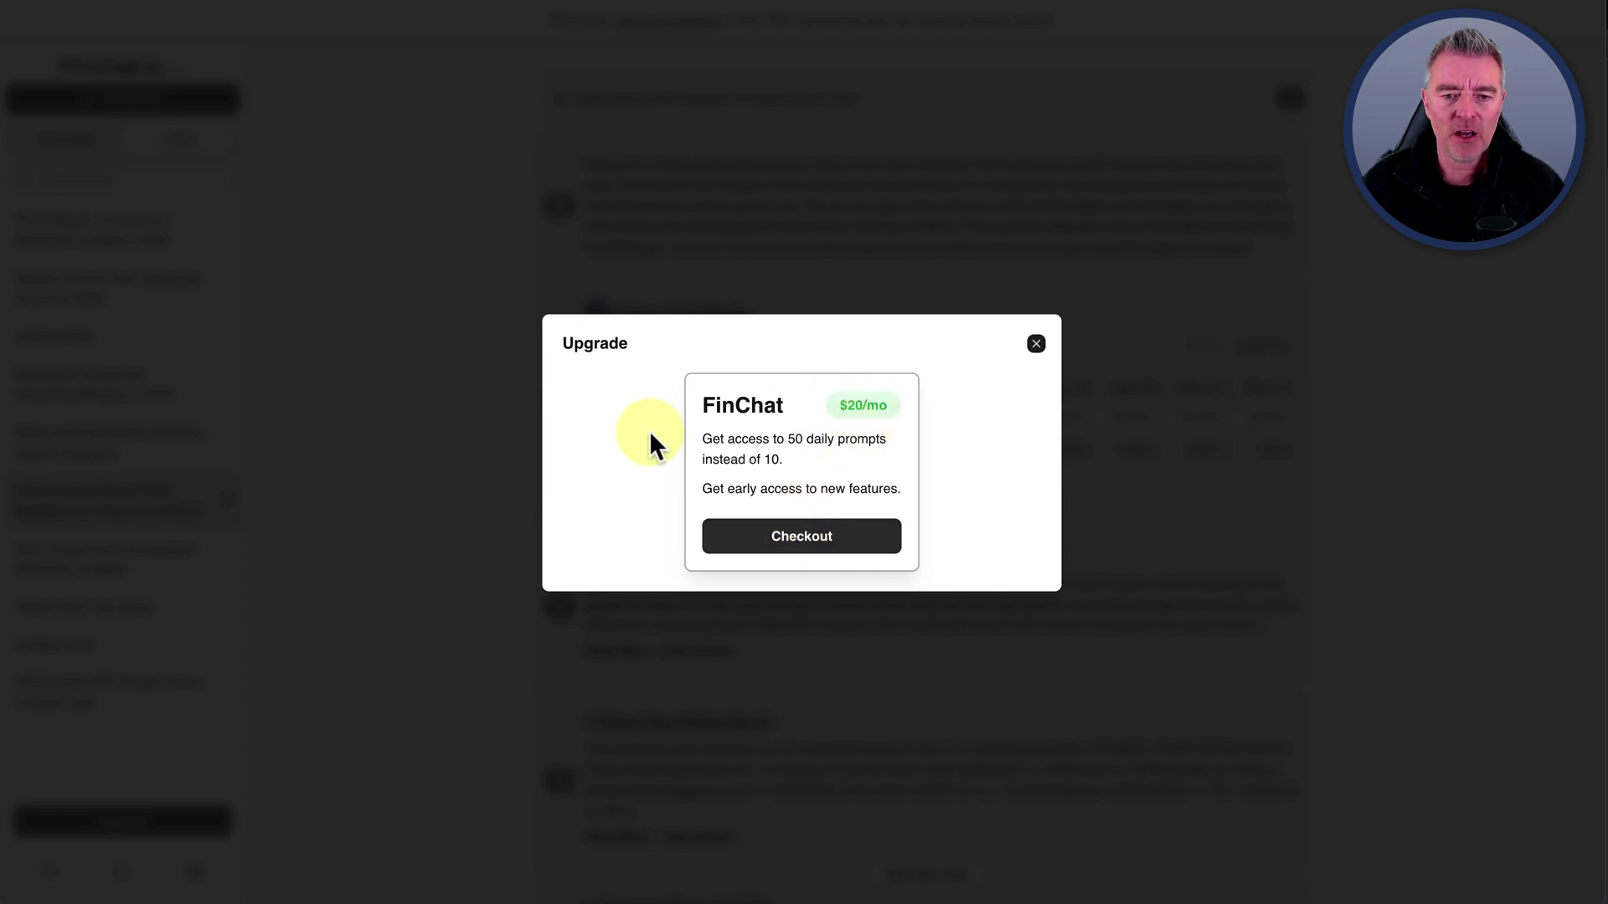
{"action": "left_click", "coordinate": [1034, 344]}
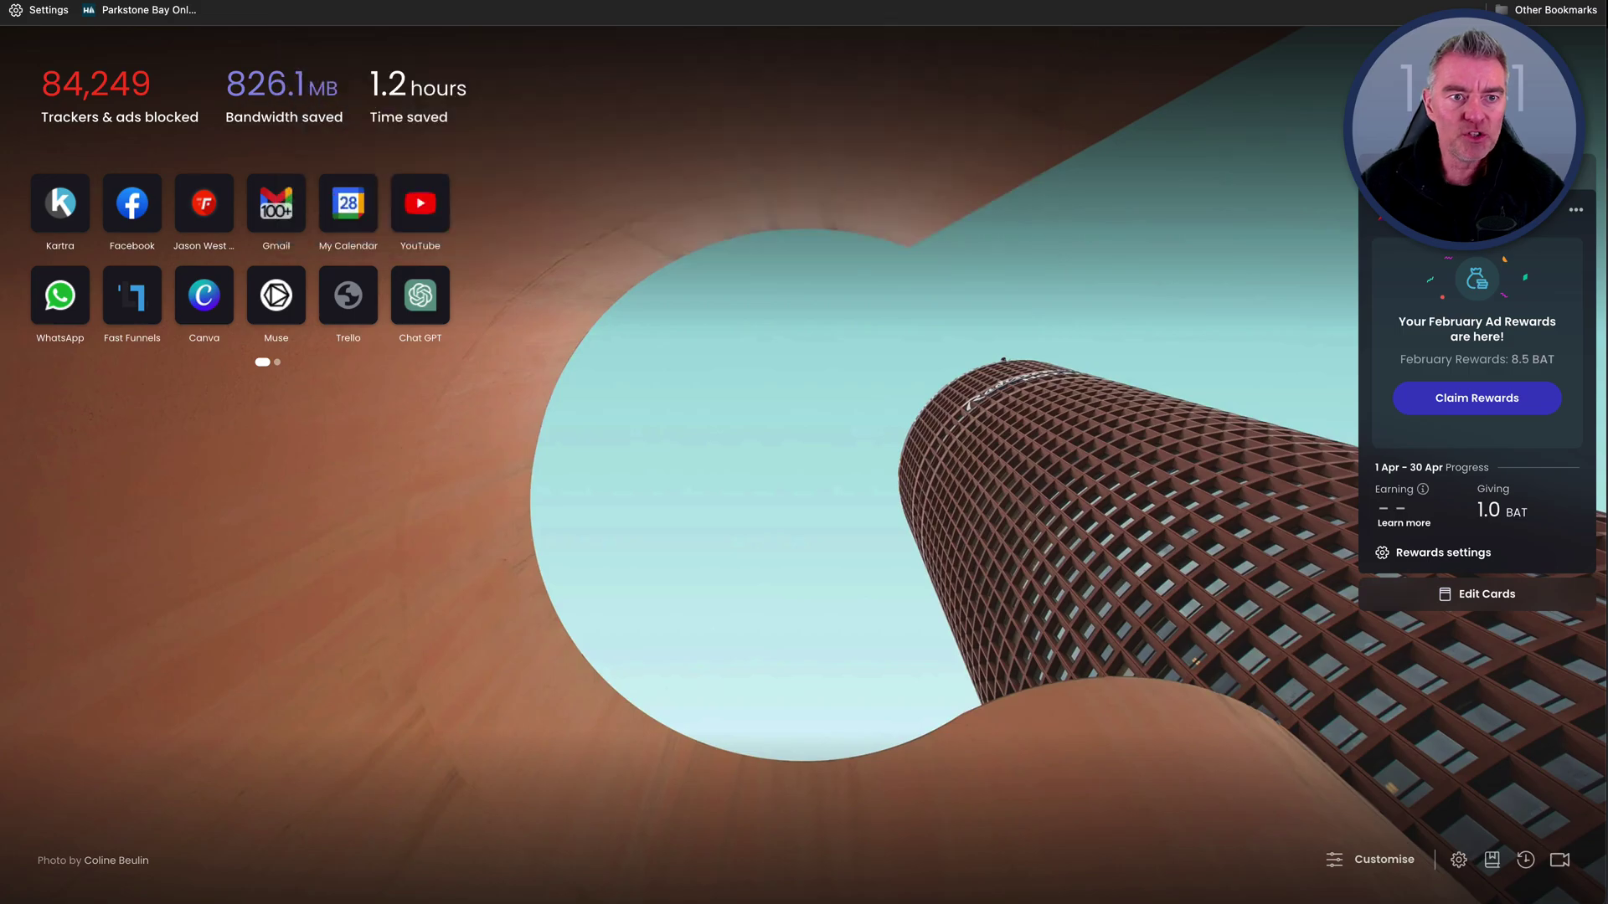
- Browse the Skool Chat GPT Users feed, ending at the pinned Open Assistant vs ChatGPT post
{"action": "left_click", "coordinate": [1048, 59]}
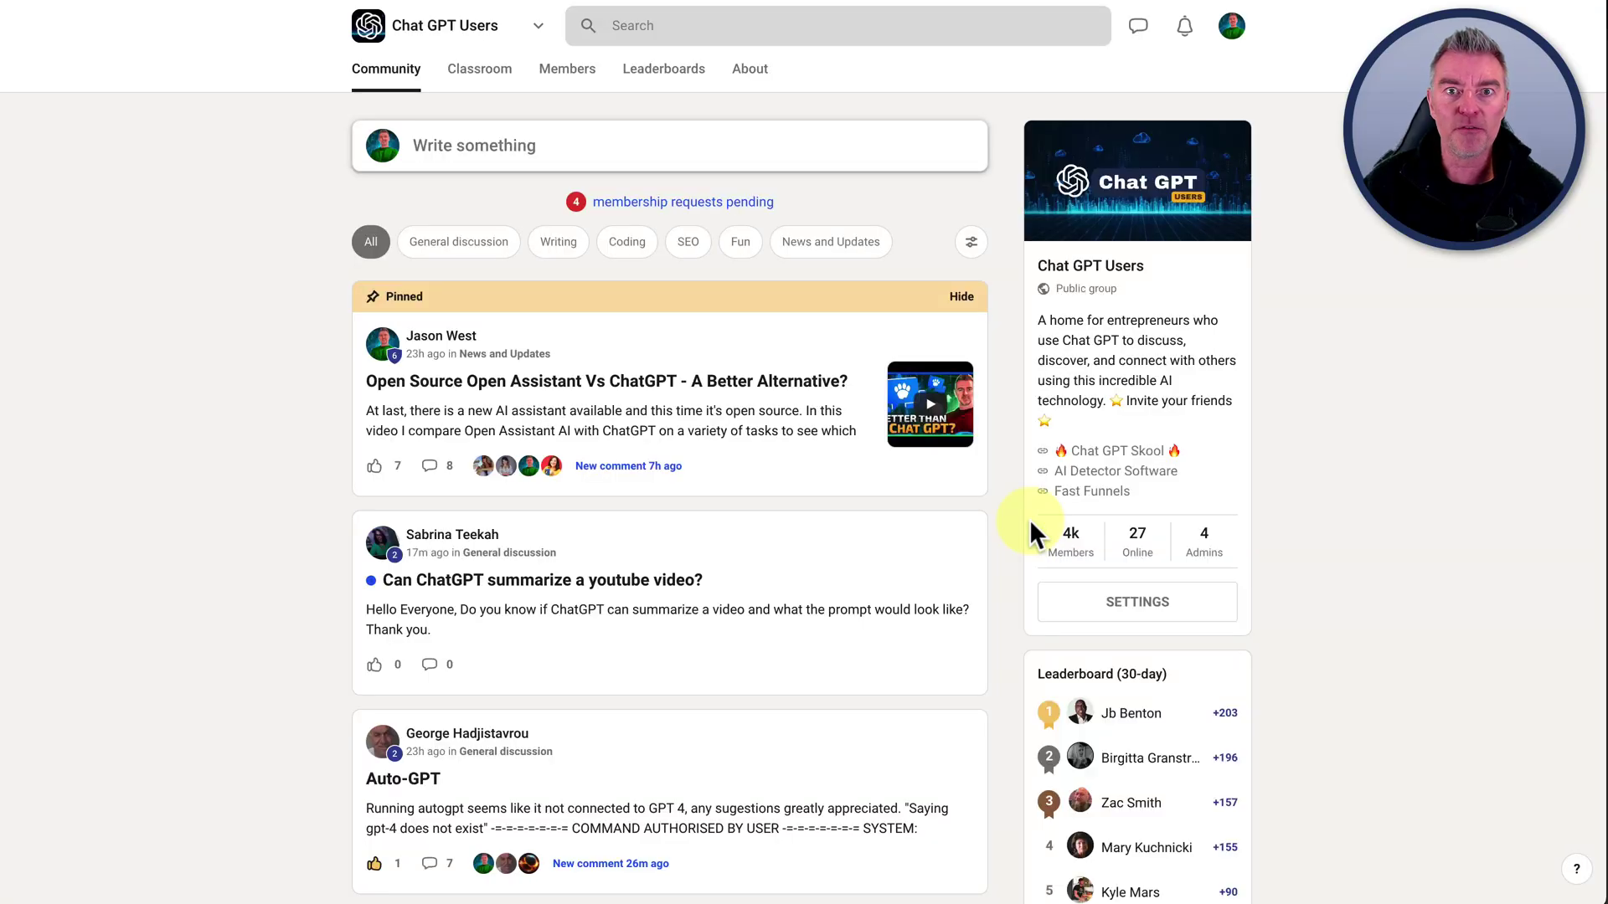
{"action": "scroll", "coordinate": [1031, 528], "scroll_direction": "down", "scroll_amount": 3}
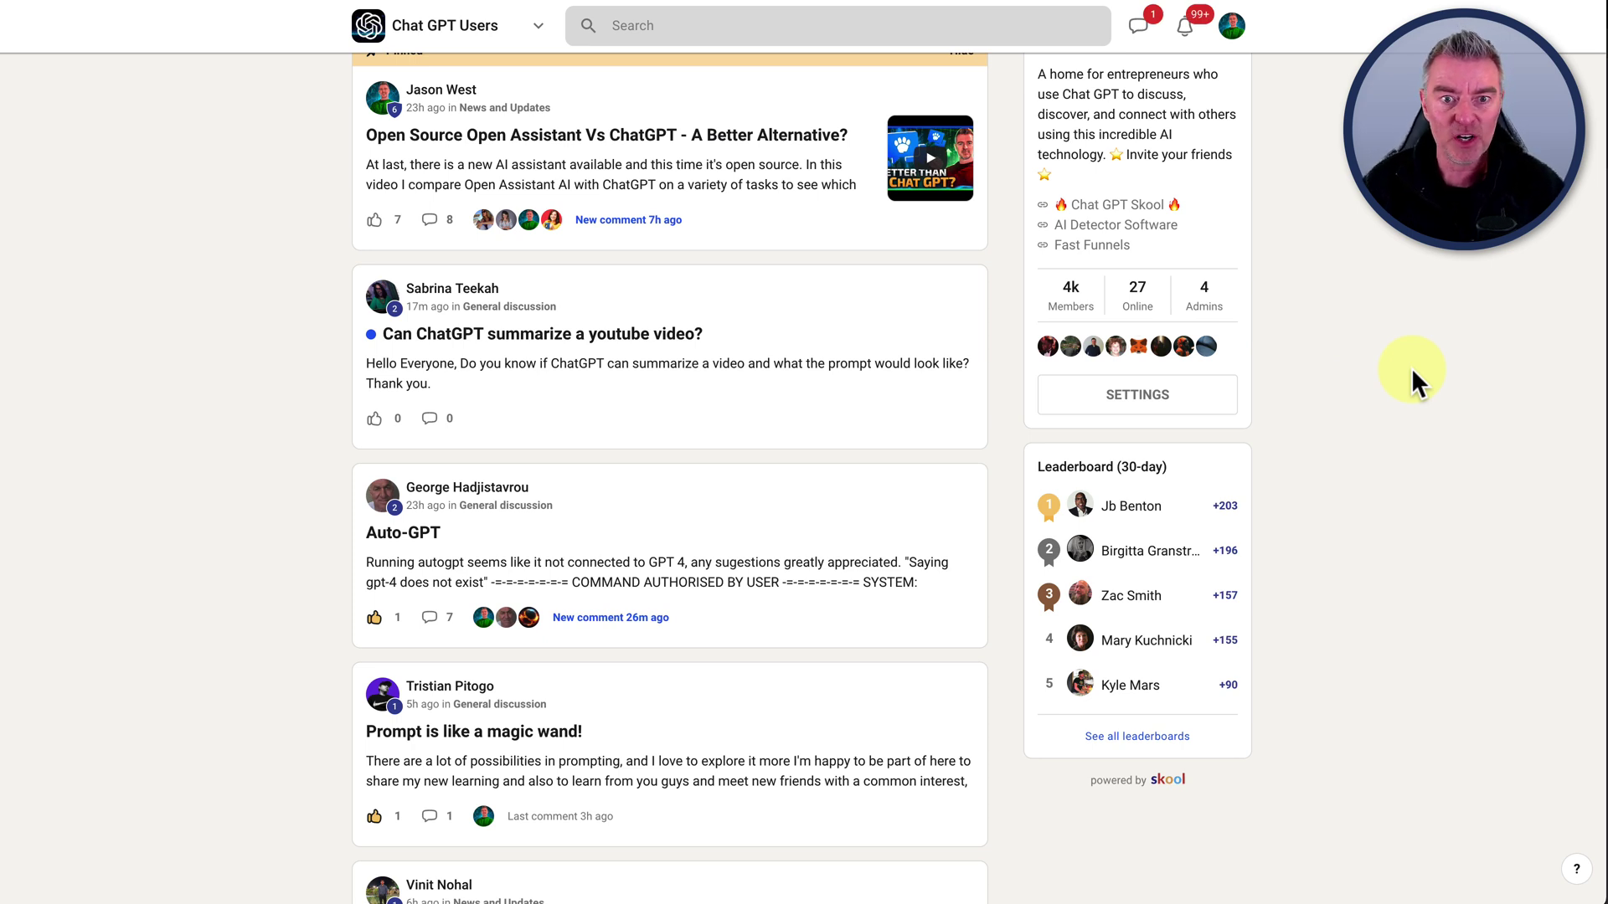
{"action": "scroll", "coordinate": [1410, 368], "scroll_direction": "up", "scroll_amount": 3}
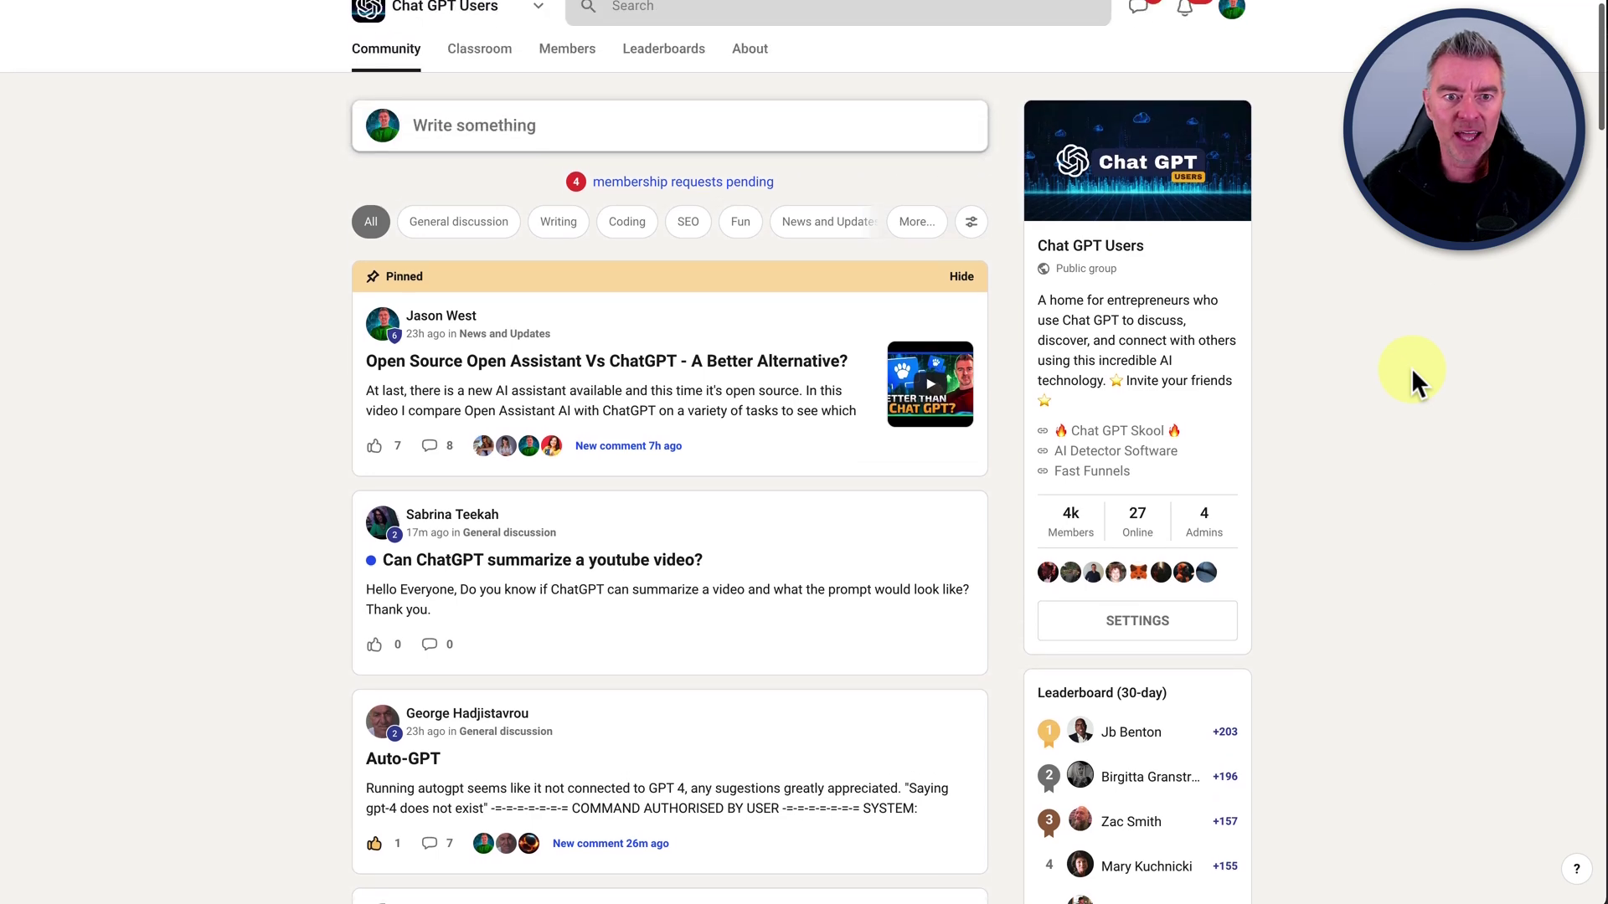
{"action": "scroll", "coordinate": [903, 601], "scroll_direction": "down", "scroll_amount": 3}
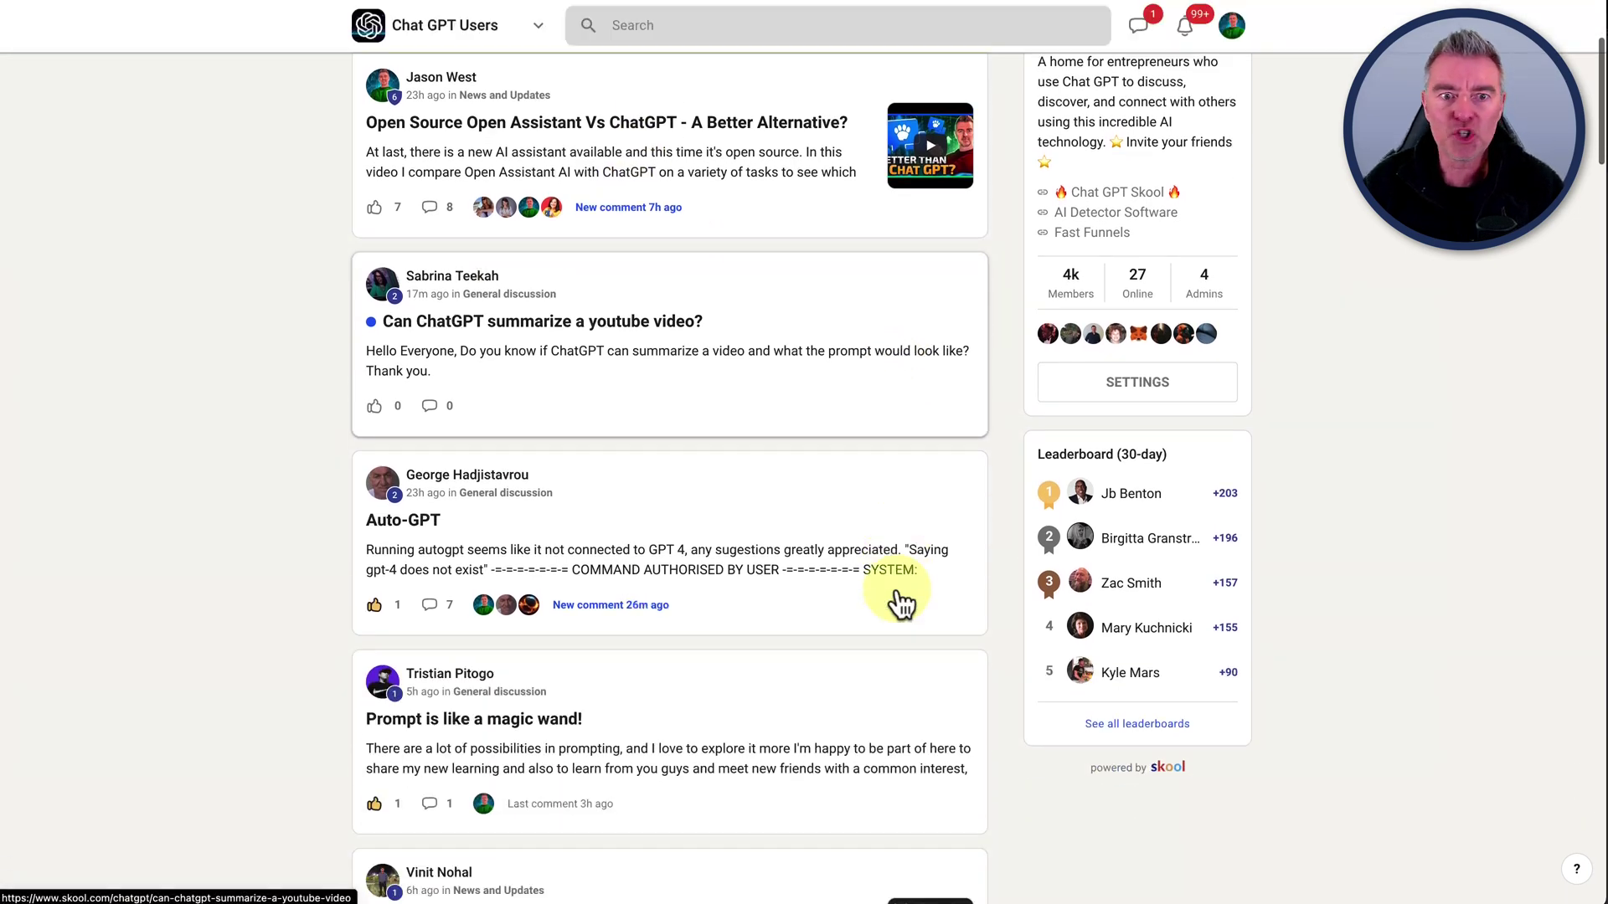
{"action": "scroll", "coordinate": [903, 601], "scroll_direction": "down", "scroll_amount": 2}
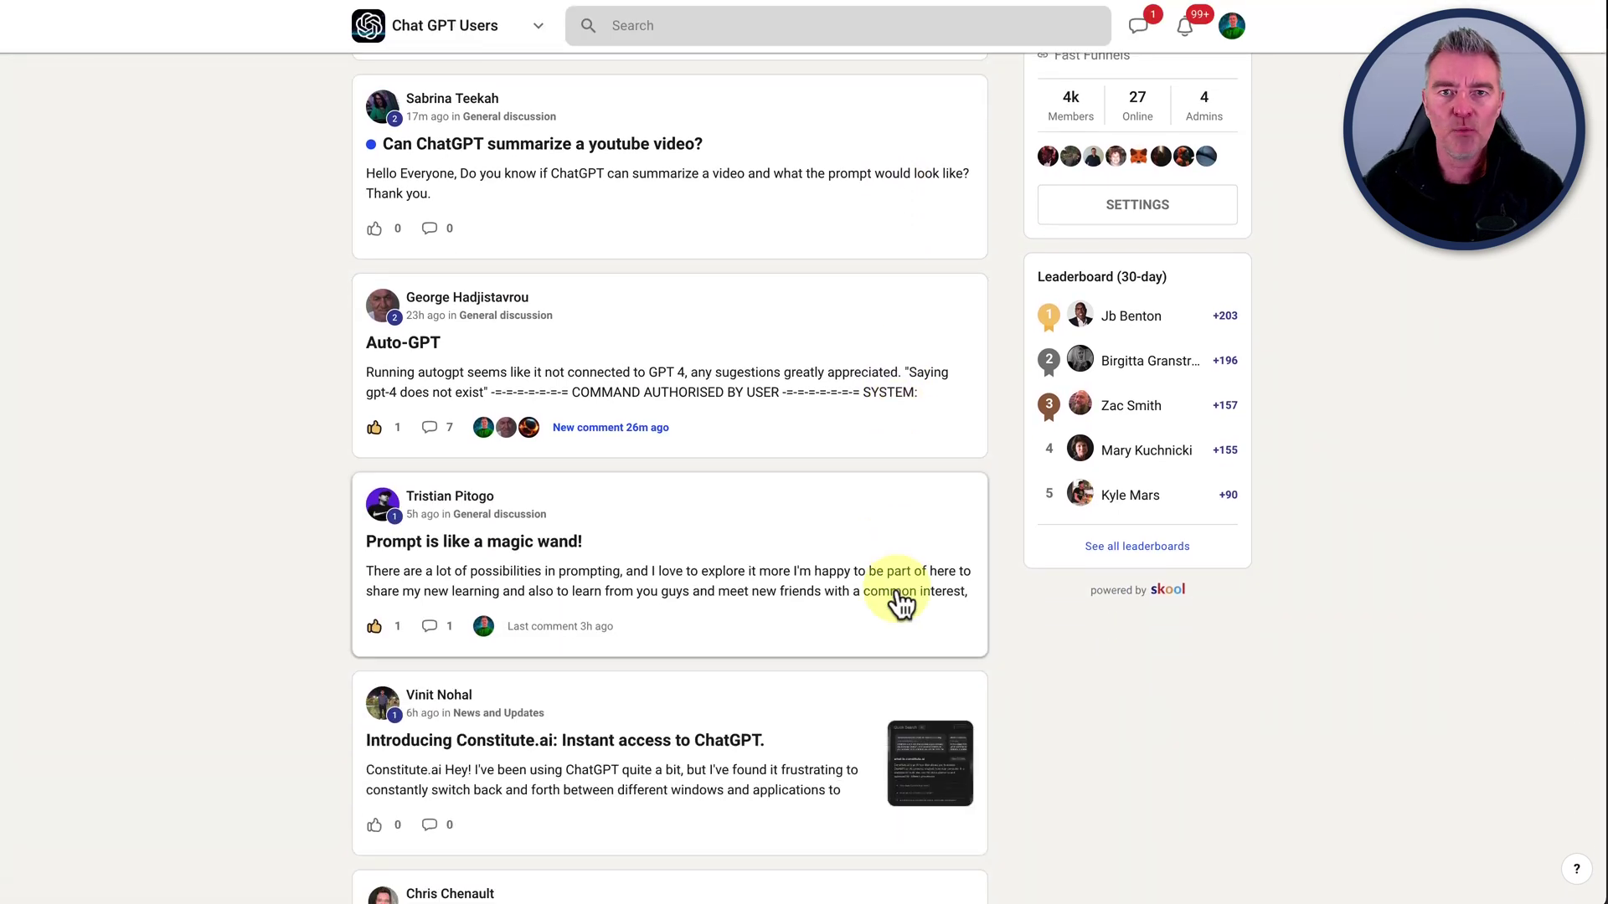
{"action": "scroll", "coordinate": [902, 601], "scroll_direction": "down", "scroll_amount": 1}
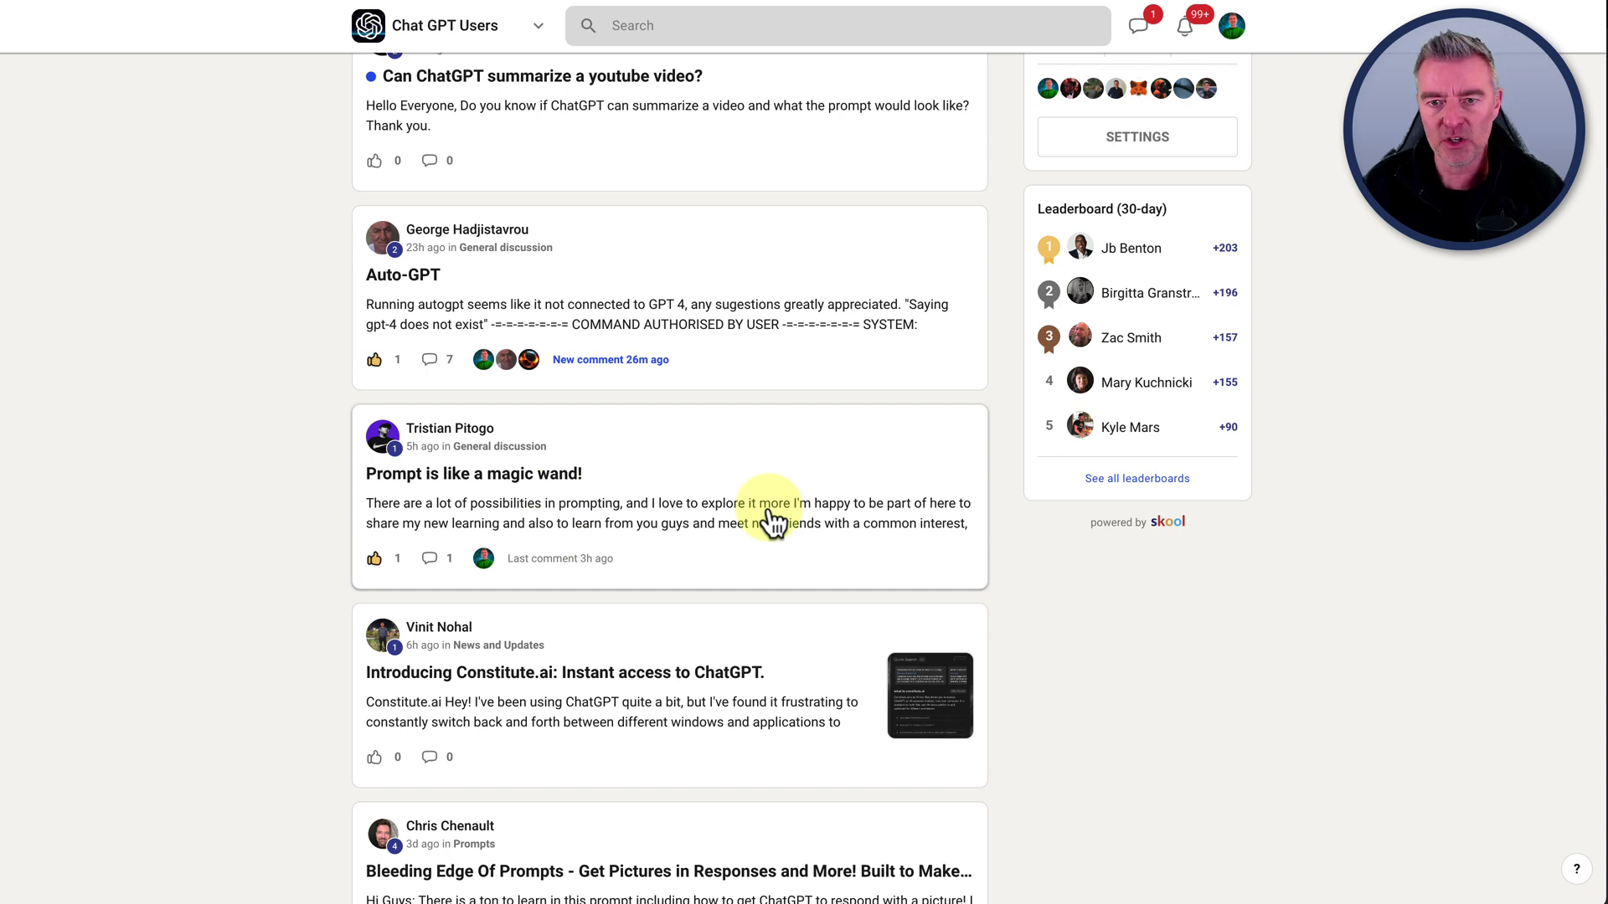
{"action": "scroll", "coordinate": [772, 523], "scroll_direction": "up", "scroll_amount": 1}
{"action": "scroll", "coordinate": [772, 523], "scroll_direction": "down", "scroll_amount": 5}
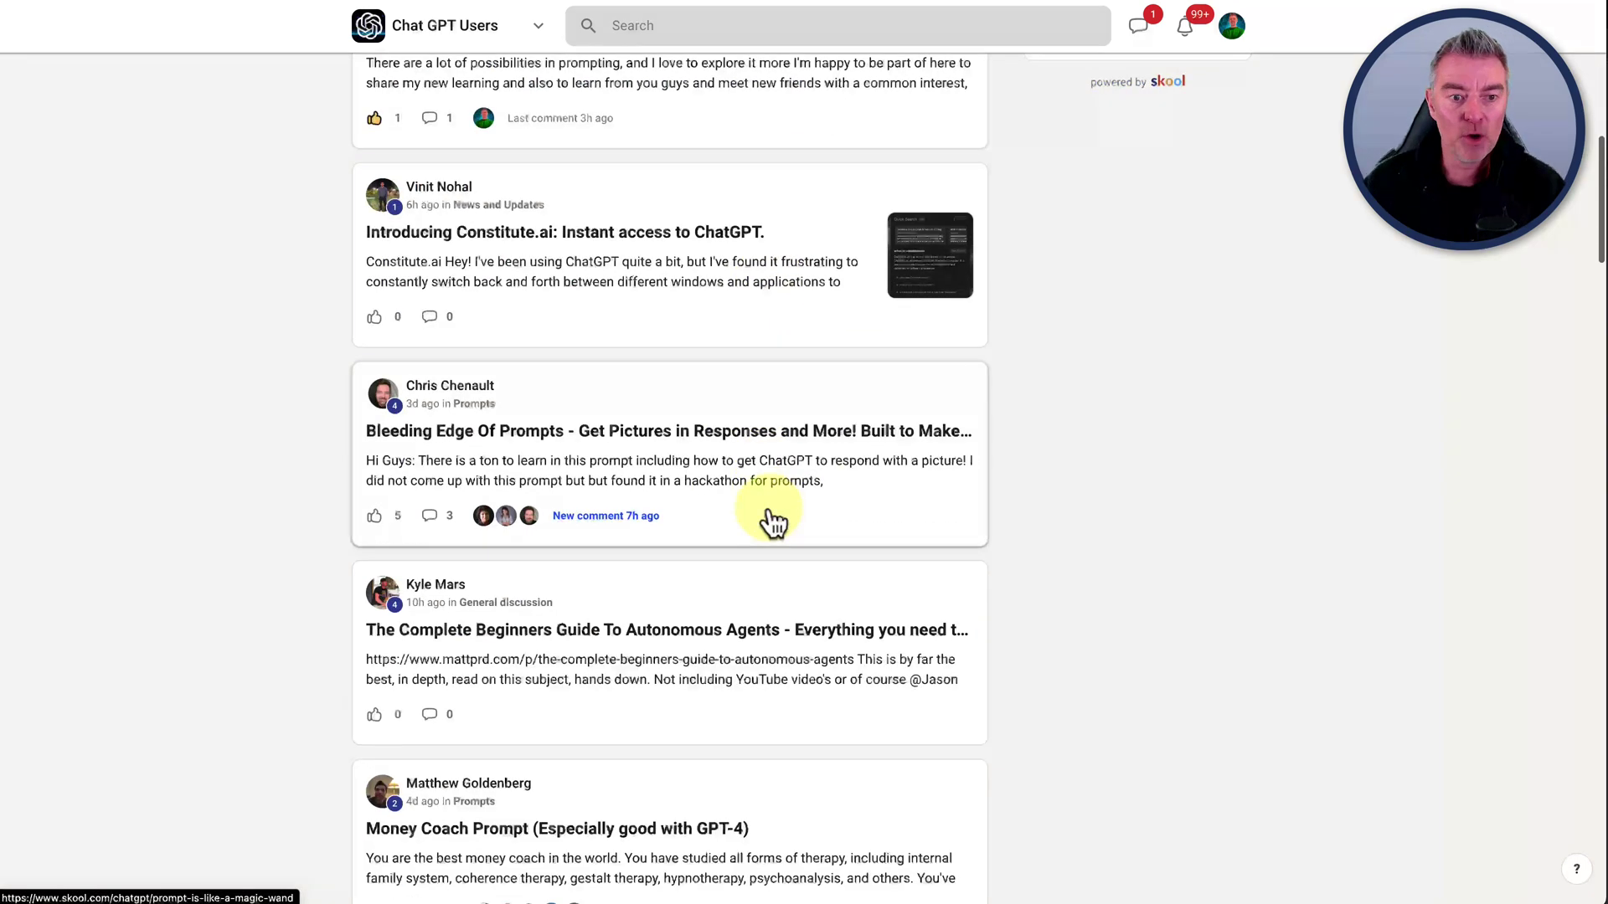
{"action": "scroll", "coordinate": [772, 523], "scroll_direction": "down", "scroll_amount": 2}
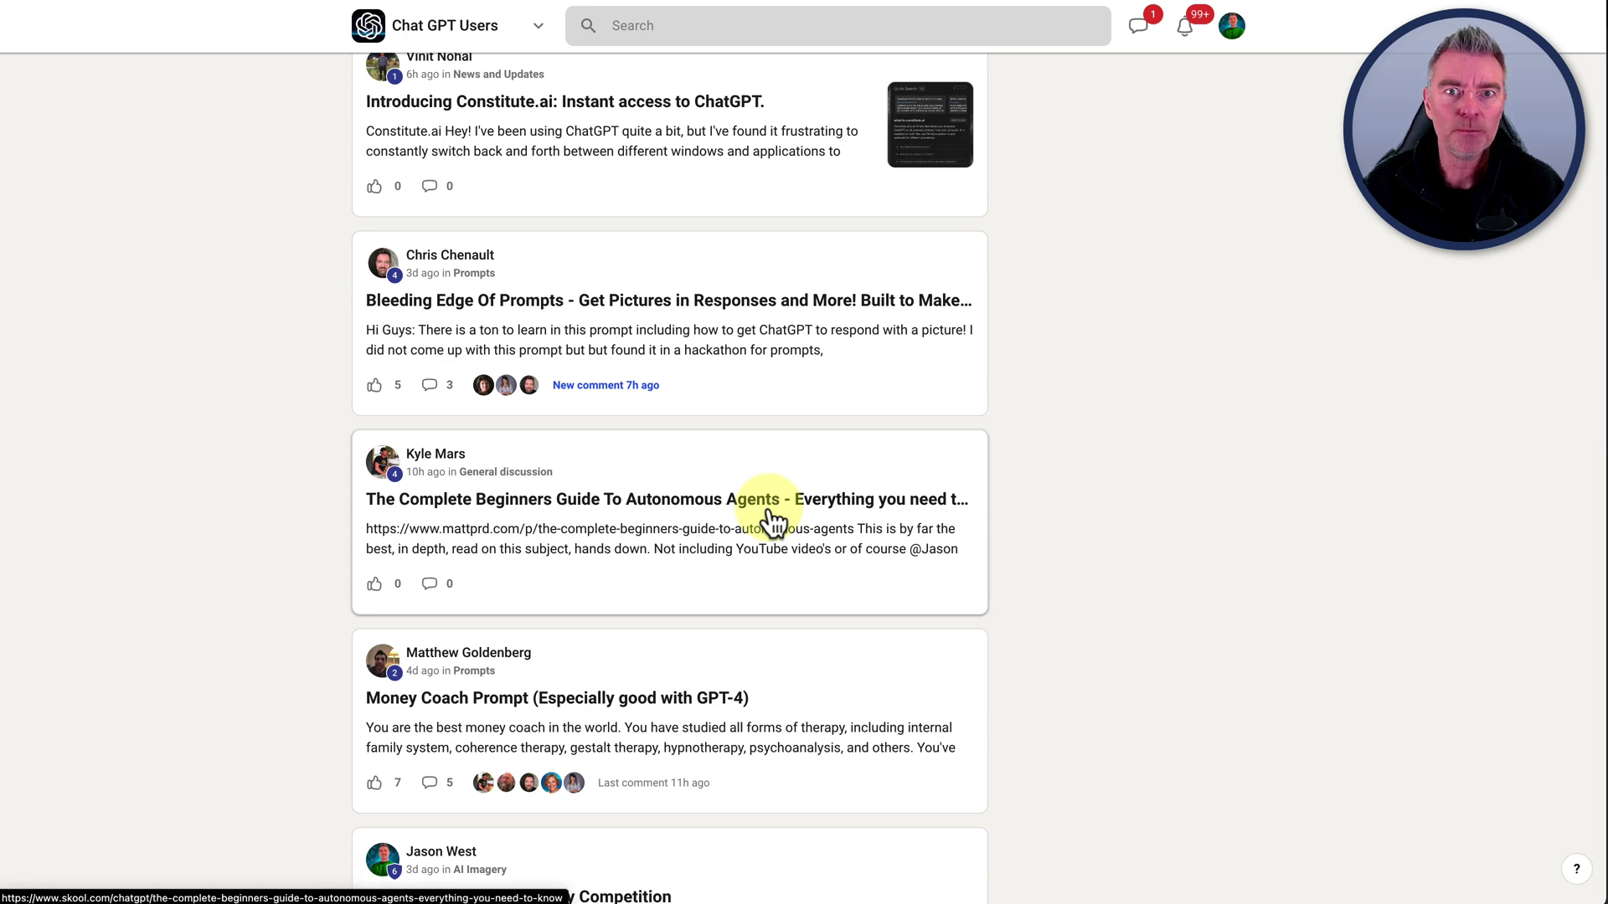
{"action": "scroll", "coordinate": [772, 523], "scroll_direction": "up", "scroll_amount": 10}
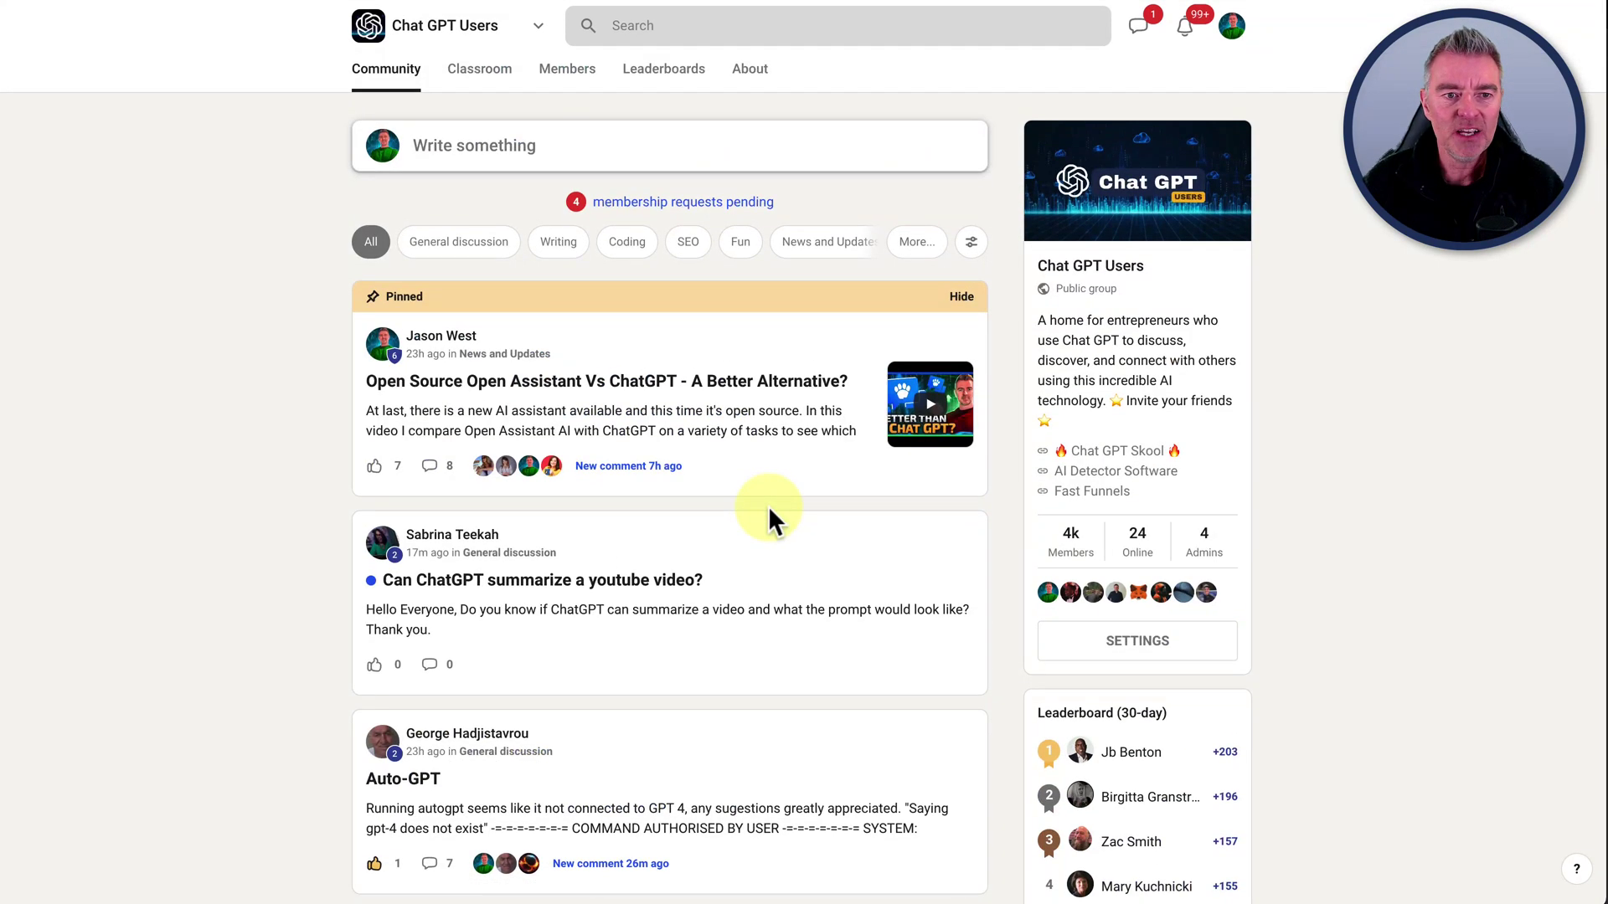